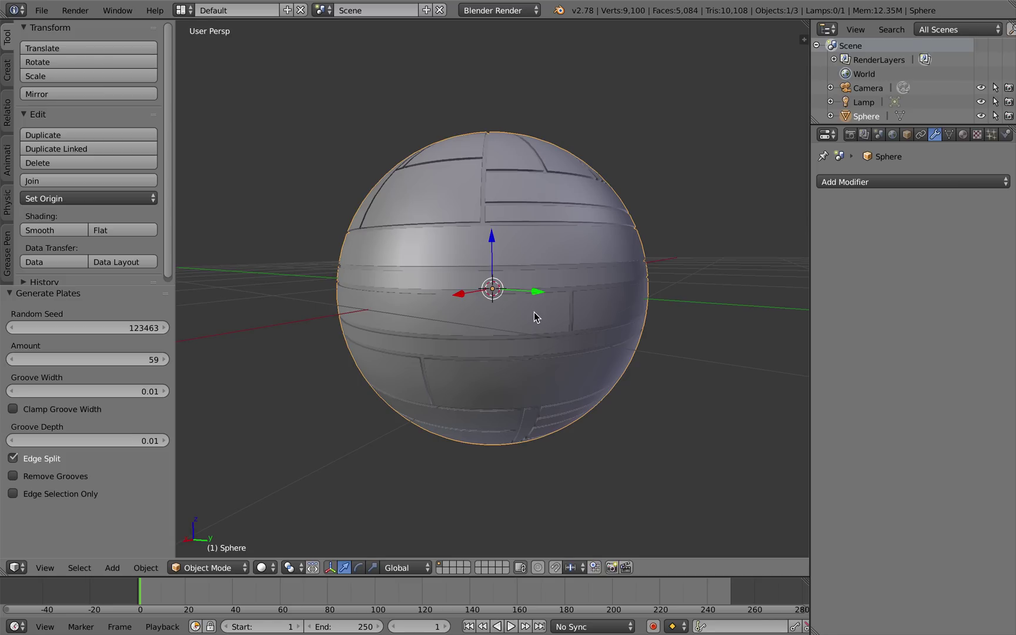
# Lower the plate Amount to 1 and orbit to inspect the sphere's plates
pyautogui.moveTo(547, 300); pyautogui.dragTo(369, 296, button='middle')
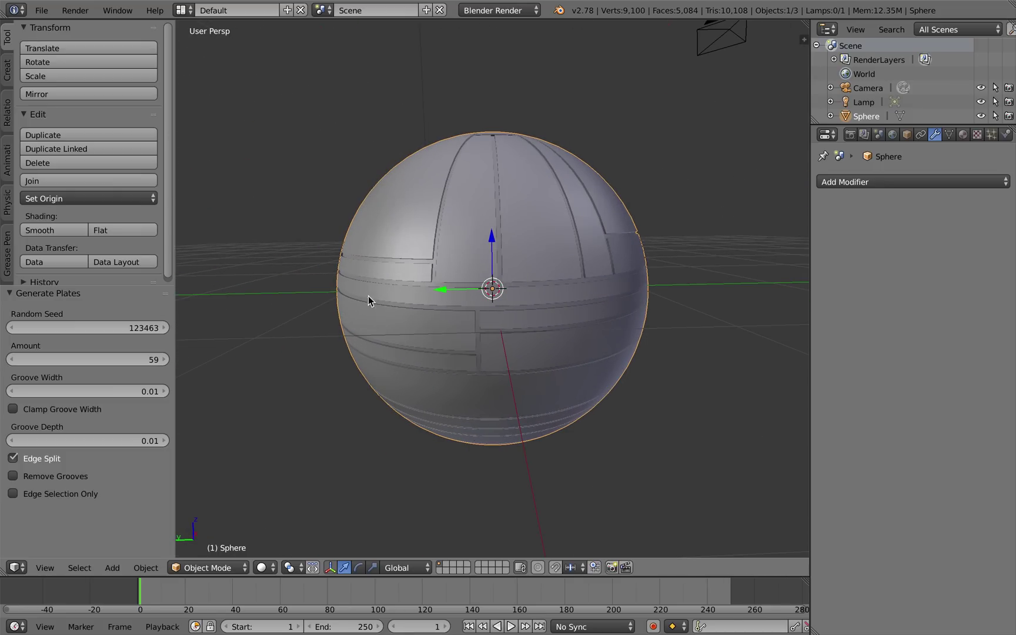
pyautogui.click(144, 360)
pyautogui.write('1')
pyautogui.press('Return')
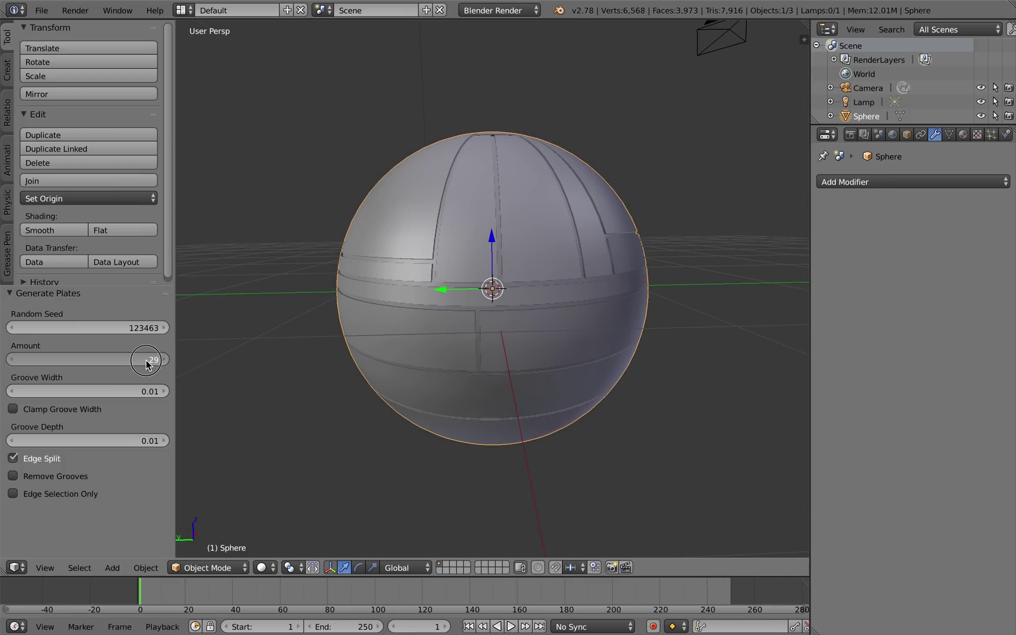
pyautogui.keyDown('ctrl'); pyautogui.scroll(20, 146, 364); pyautogui.keyUp('ctrl')
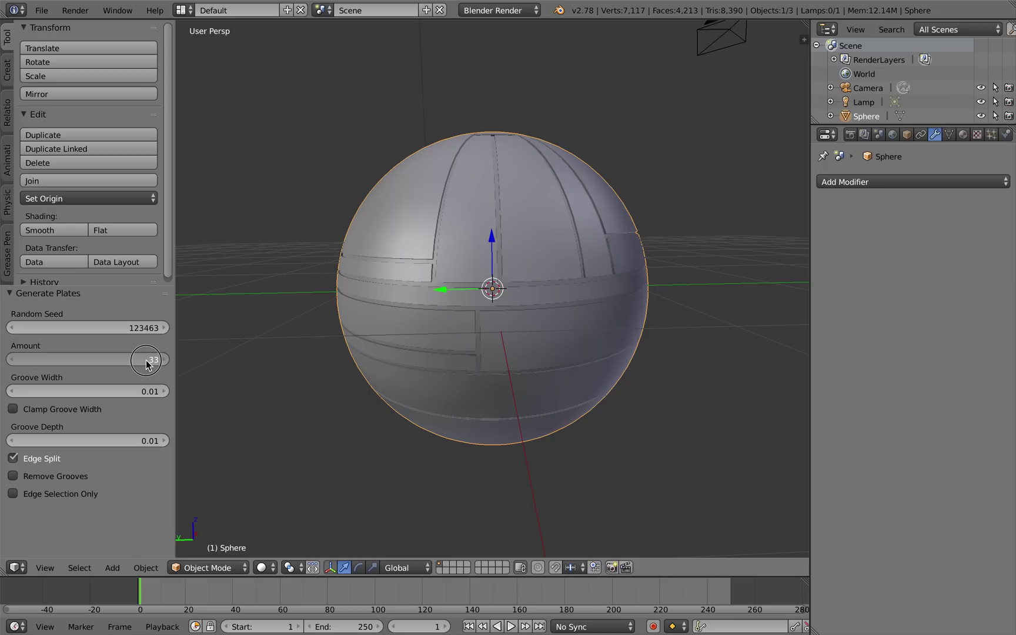
pyautogui.moveTo(304, 334); pyautogui.dragTo(417, 319, button='middle')
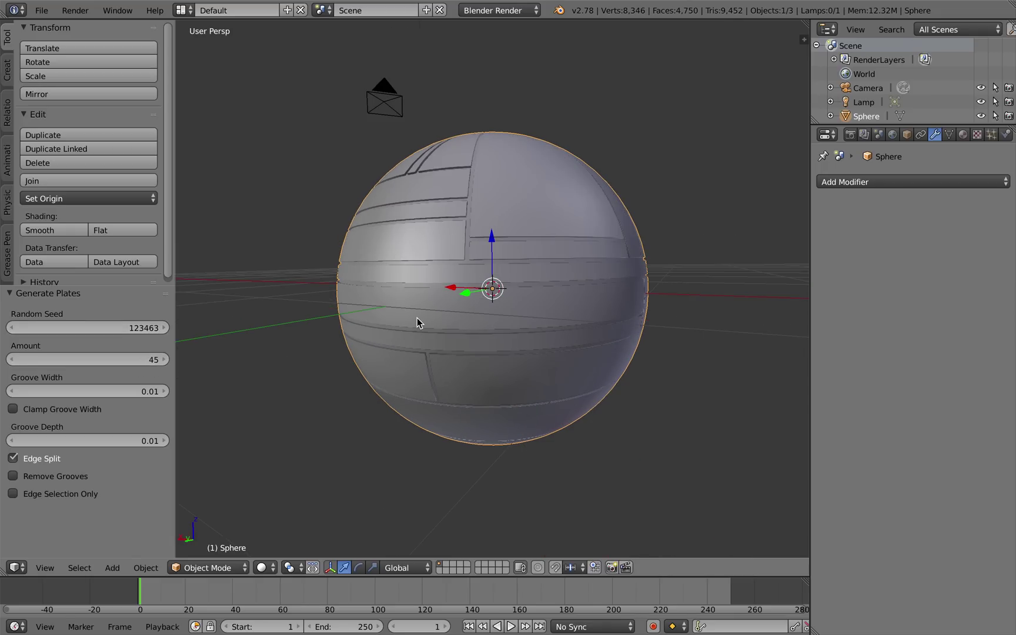
# Step the Random Seed up to 123468 to regenerate the plate layout
pyautogui.click(166, 328)
pyautogui.click(166, 327)
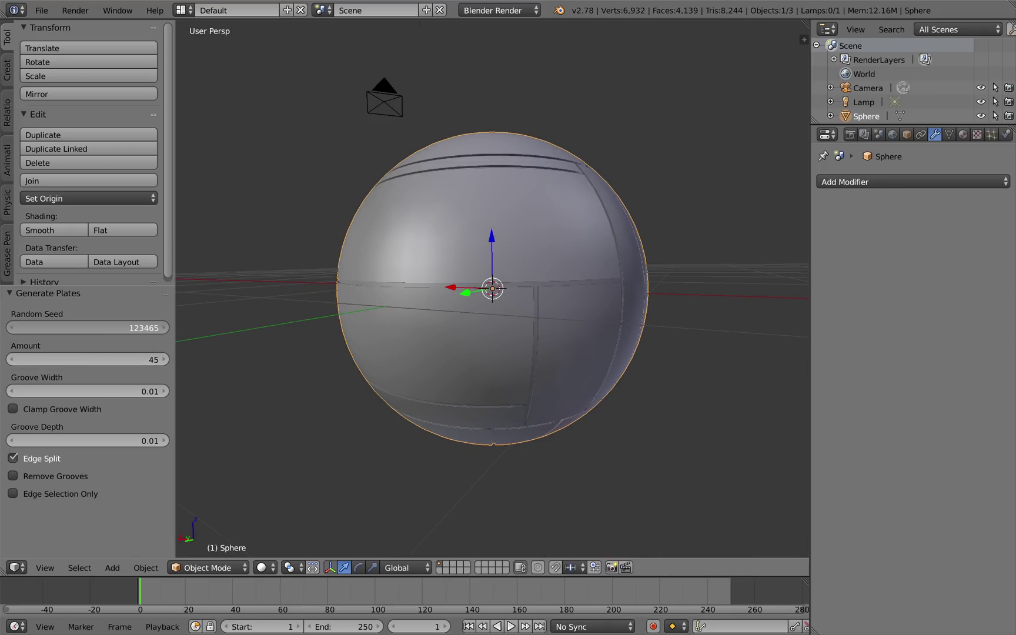
pyautogui.click(166, 327)
pyautogui.click(166, 328)
pyautogui.click(165, 328)
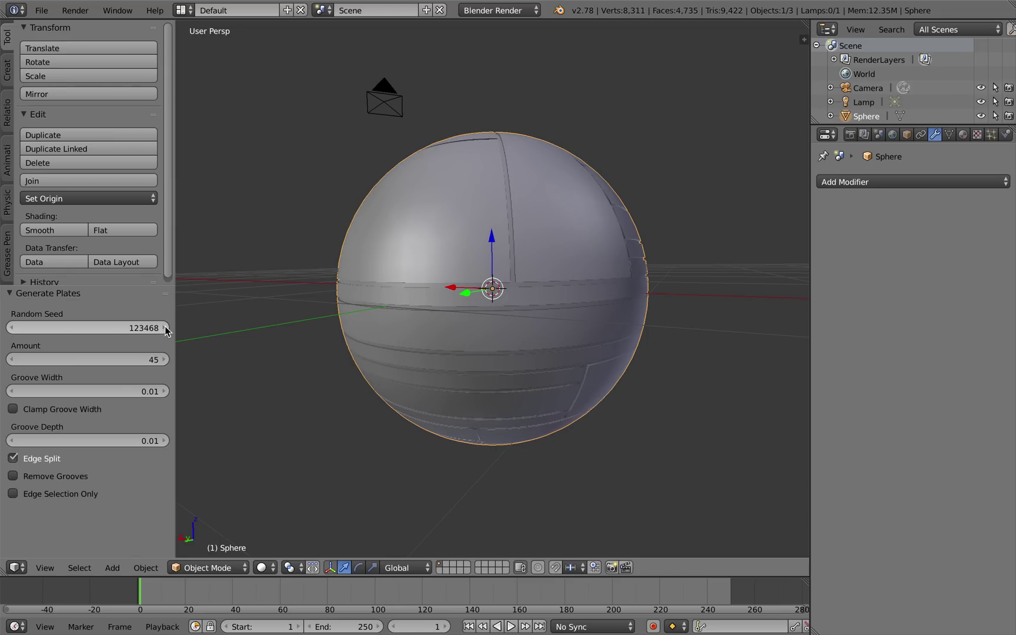
pyautogui.moveTo(491, 328); pyautogui.dragTo(457, 342, button='middle')
# Raise the plate Amount to 47 and step the Random Seed to 123471
pyautogui.click(166, 359)
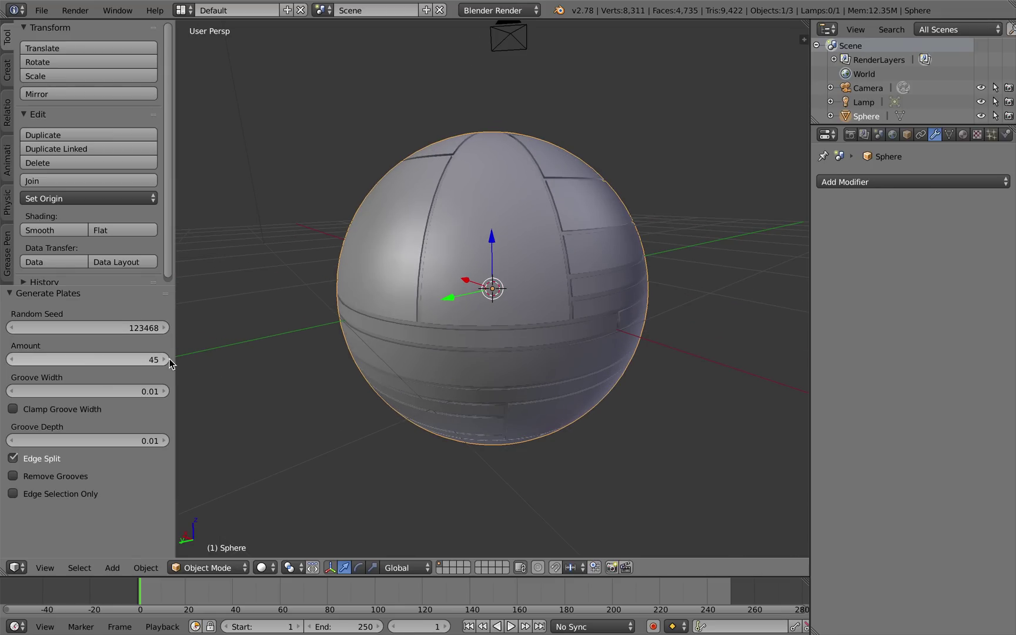
pyautogui.click(164, 359)
pyautogui.moveTo(385, 331); pyautogui.dragTo(340, 316, button='middle')
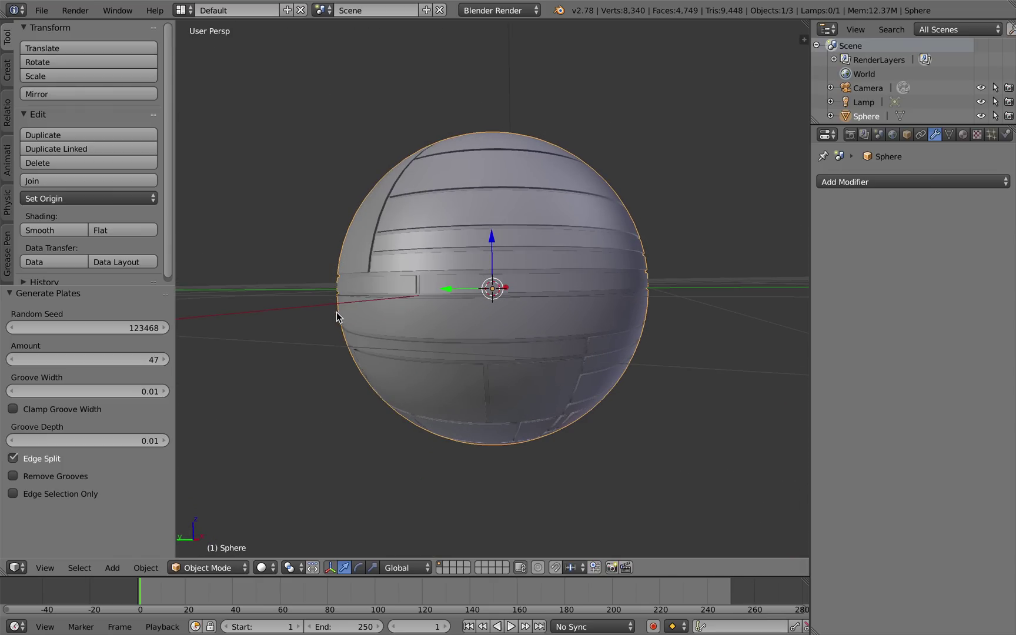
pyautogui.click(166, 328)
pyautogui.click(165, 328)
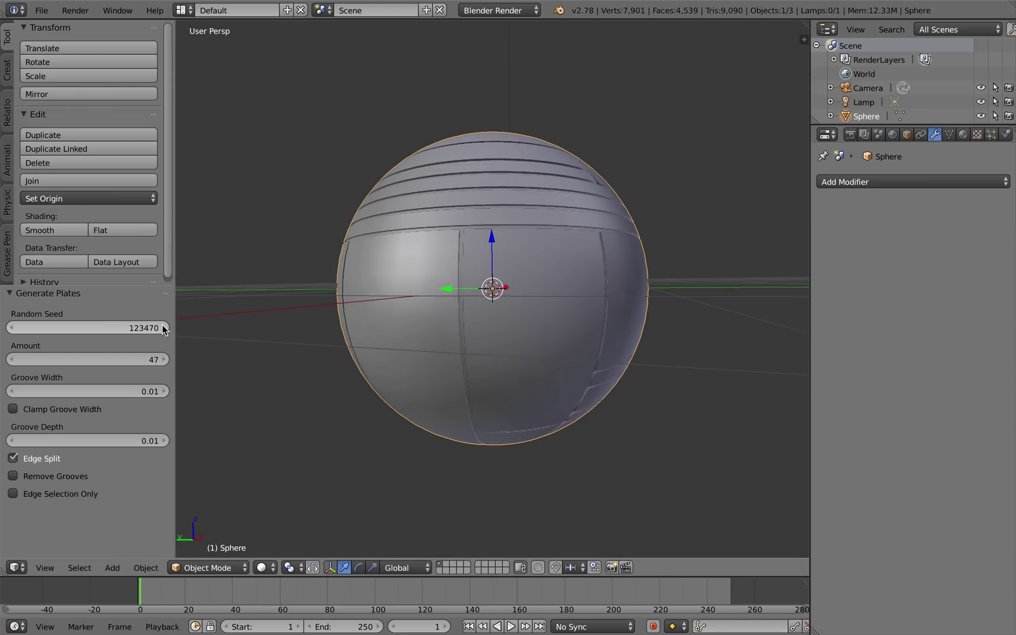
pyautogui.click(165, 328)
pyautogui.moveTo(544, 294); pyautogui.dragTo(475, 313, button='middle')
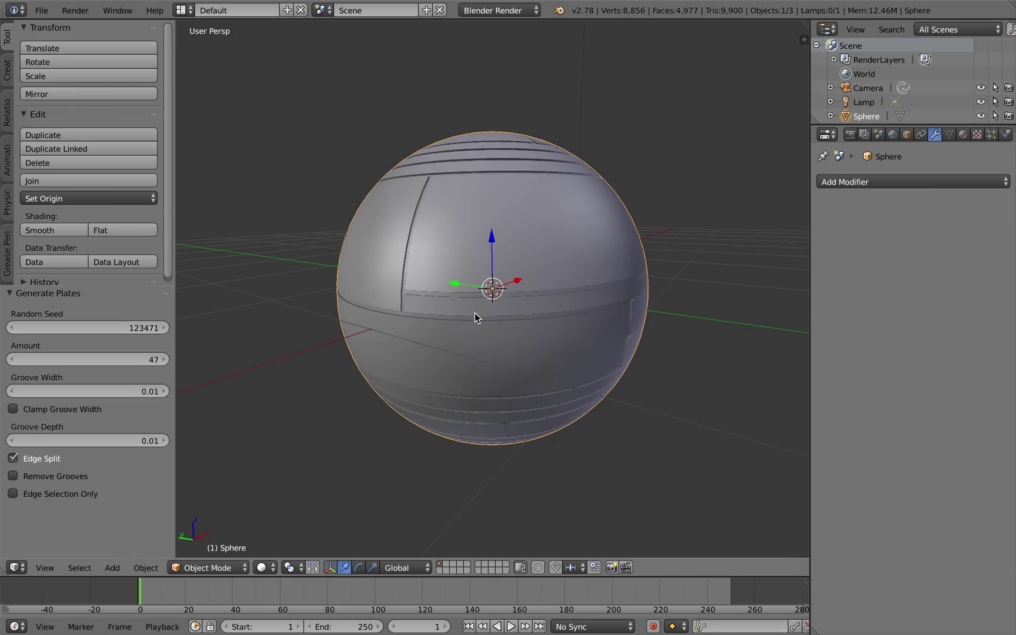
# Finish with plate Amount 49 and Random Seed 123473
pyautogui.click(164, 360)
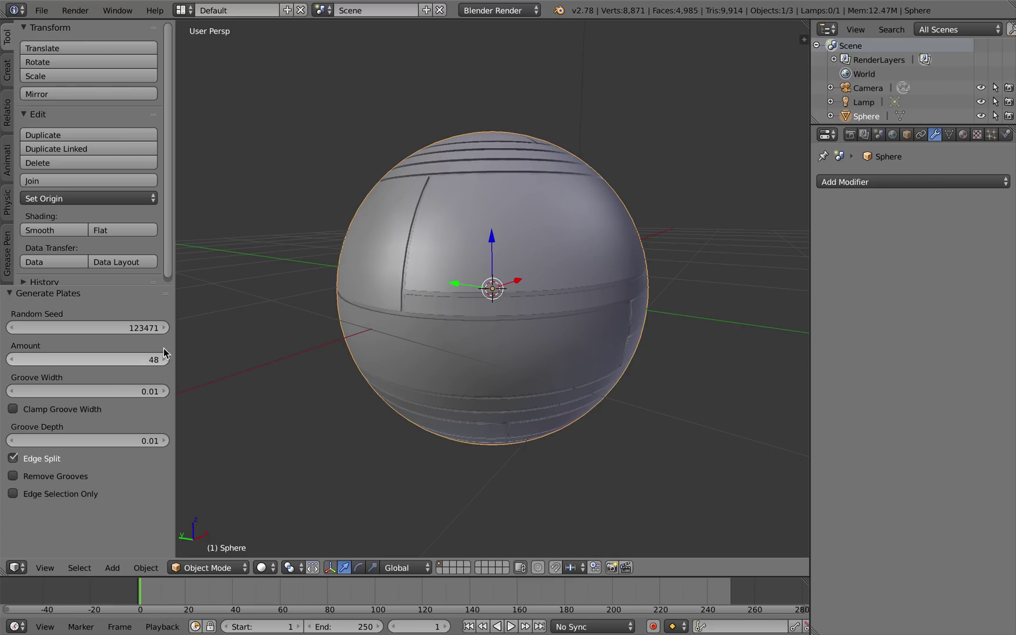
pyautogui.click(164, 330)
pyautogui.click(164, 330)
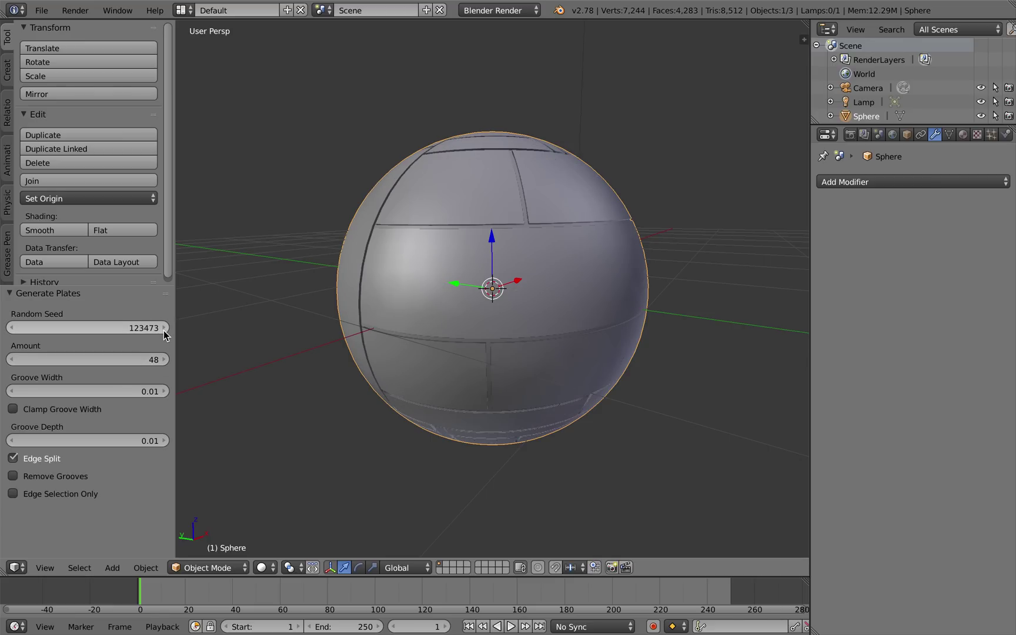
pyautogui.click(158, 362)
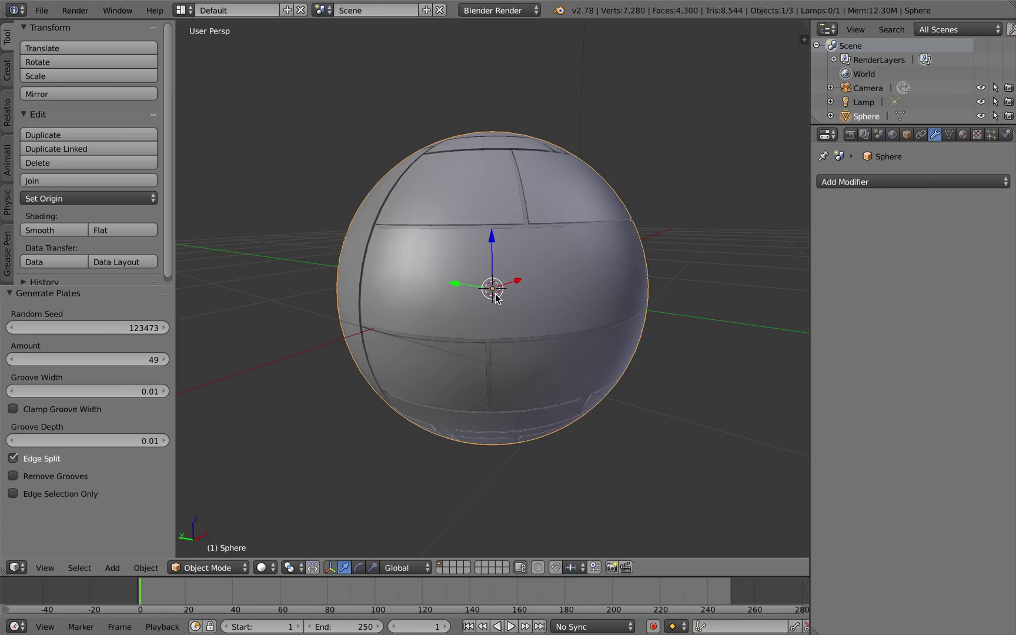
# Undo the plates to get a smooth sphere, then enter Edit Mode with edge select
pyautogui.hotkey('ctrl', 'z')
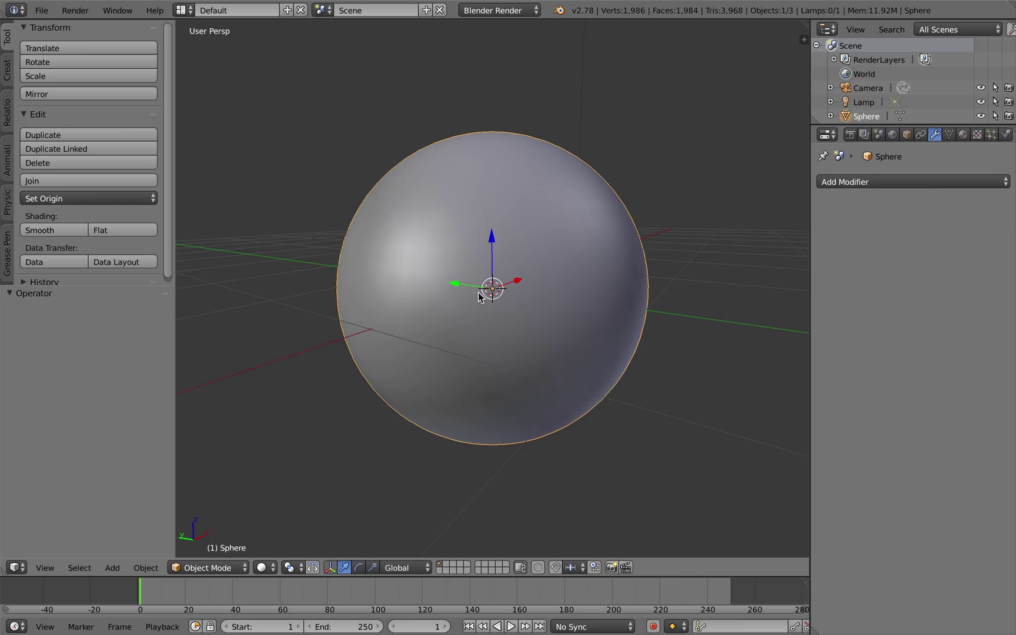
pyautogui.hotkey('ctrl', 'z')
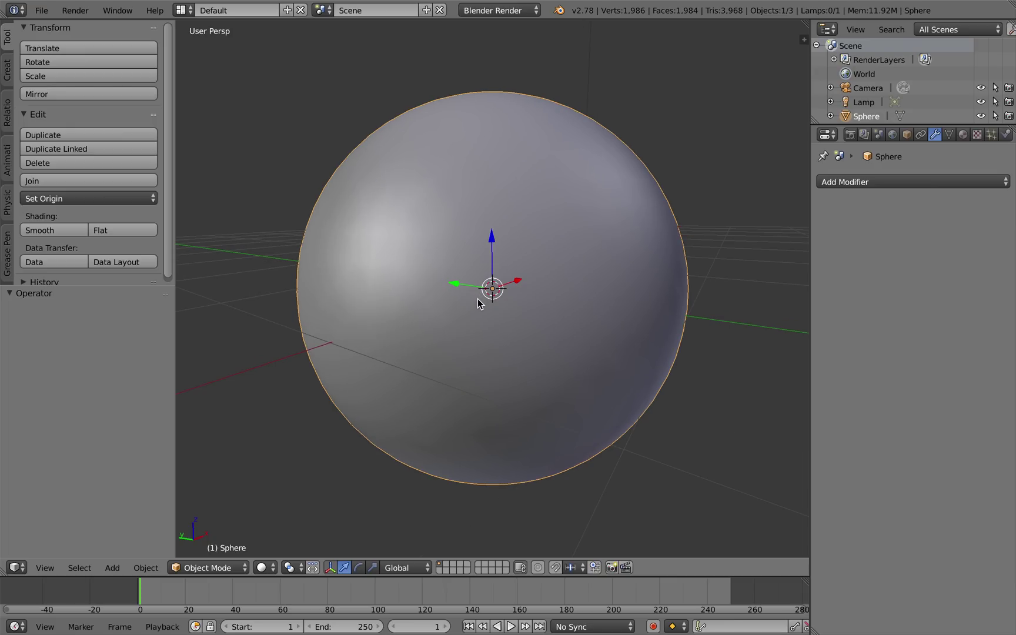
pyautogui.moveTo(533, 309); pyautogui.dragTo(497, 305, button='middle')
pyautogui.press('Tab')
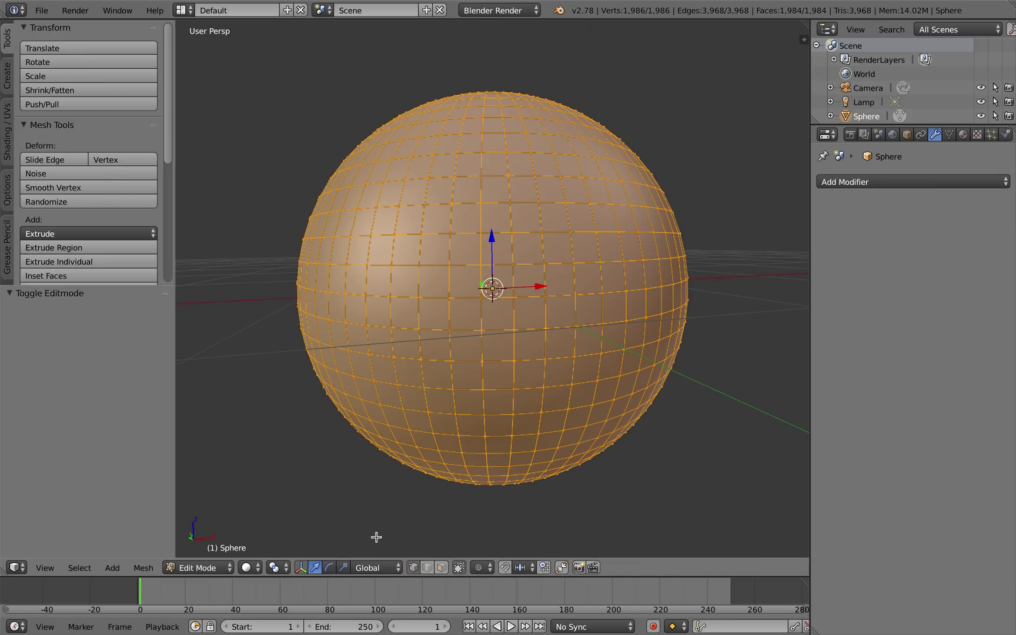
pyautogui.click(426, 567)
# Select the edges outlining the first rectangular panel on the sphere's front
pyautogui.rightClick(479, 324)
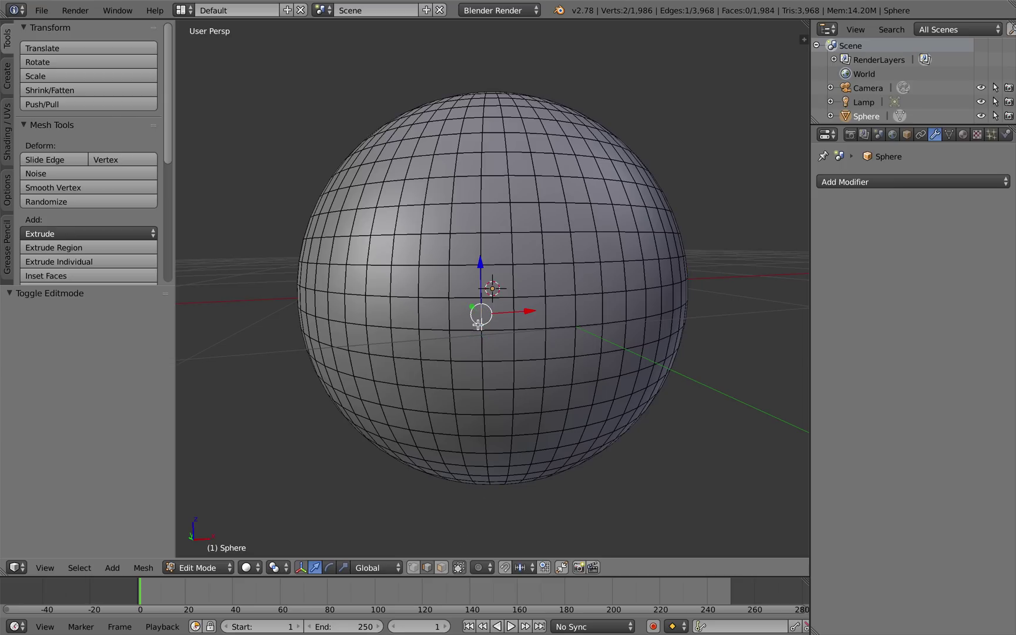
pyautogui.keyDown('shift'); pyautogui.rightClick(482, 293); pyautogui.keyUp('shift')
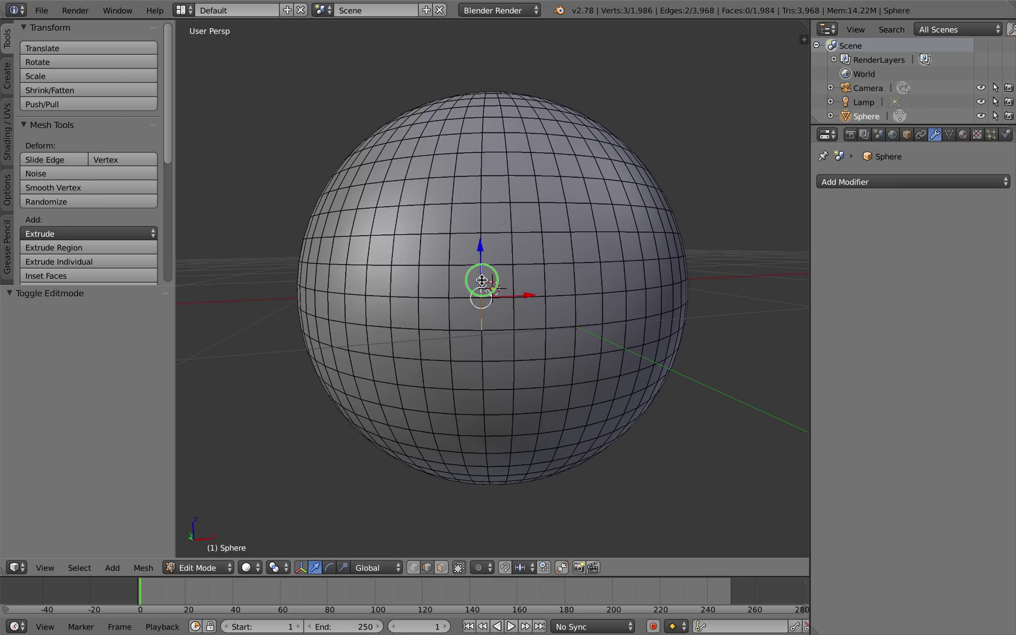
pyautogui.keyDown('shift'); pyautogui.rightClick(481, 269); pyautogui.keyUp('shift')
pyautogui.keyDown('shift'); pyautogui.rightClick(482, 245); pyautogui.keyUp('shift')
pyautogui.keyDown('shift'); pyautogui.rightClick(529, 233); pyautogui.keyUp('shift')
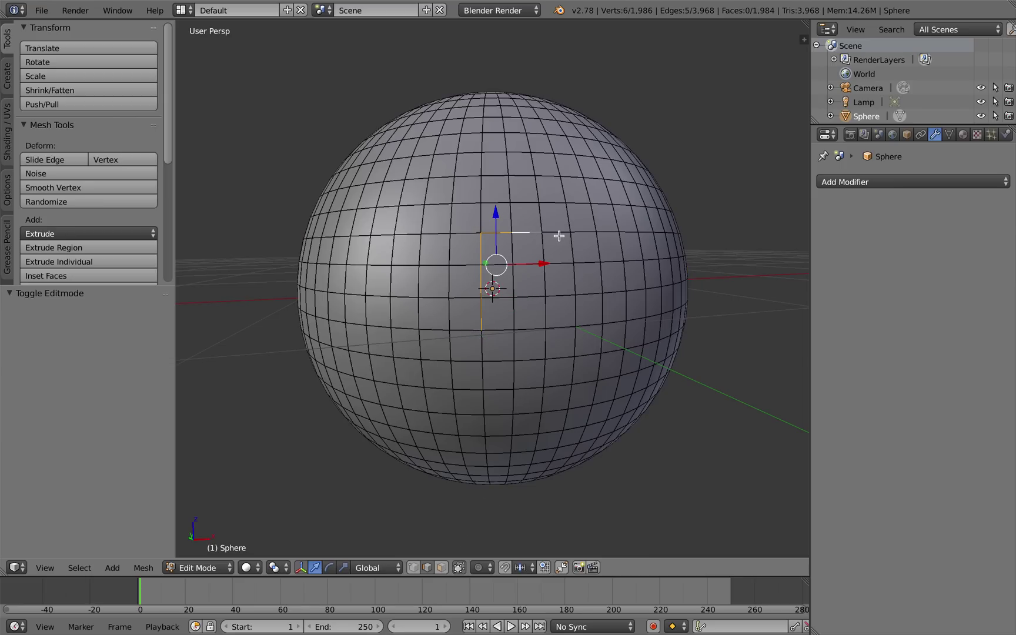
pyautogui.keyDown('shift'); pyautogui.rightClick(557, 232); pyautogui.keyUp('shift')
pyautogui.keyDown('shift'); pyautogui.rightClick(574, 249); pyautogui.keyUp('shift')
pyautogui.keyDown('shift'); pyautogui.rightClick(577, 281); pyautogui.keyUp('shift')
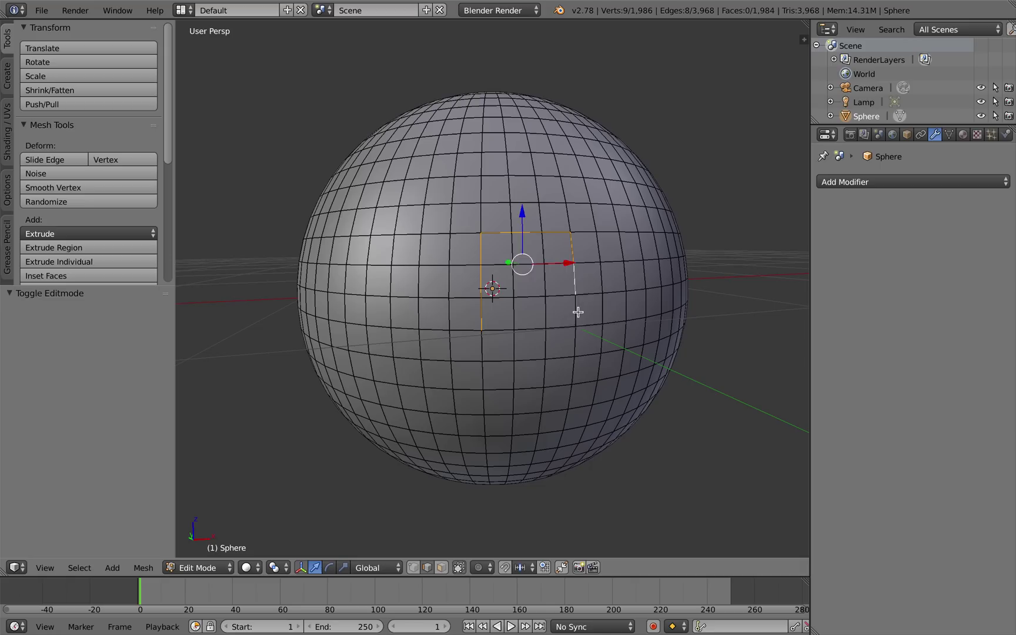
pyautogui.keyDown('shift'); pyautogui.rightClick(576, 309); pyautogui.keyUp('shift')
pyautogui.keyDown('shift'); pyautogui.rightClick(563, 324); pyautogui.keyUp('shift')
pyautogui.keyDown('shift'); pyautogui.rightClick(535, 329); pyautogui.keyUp('shift')
pyautogui.keyDown('shift'); pyautogui.rightClick(499, 331); pyautogui.keyUp('shift')
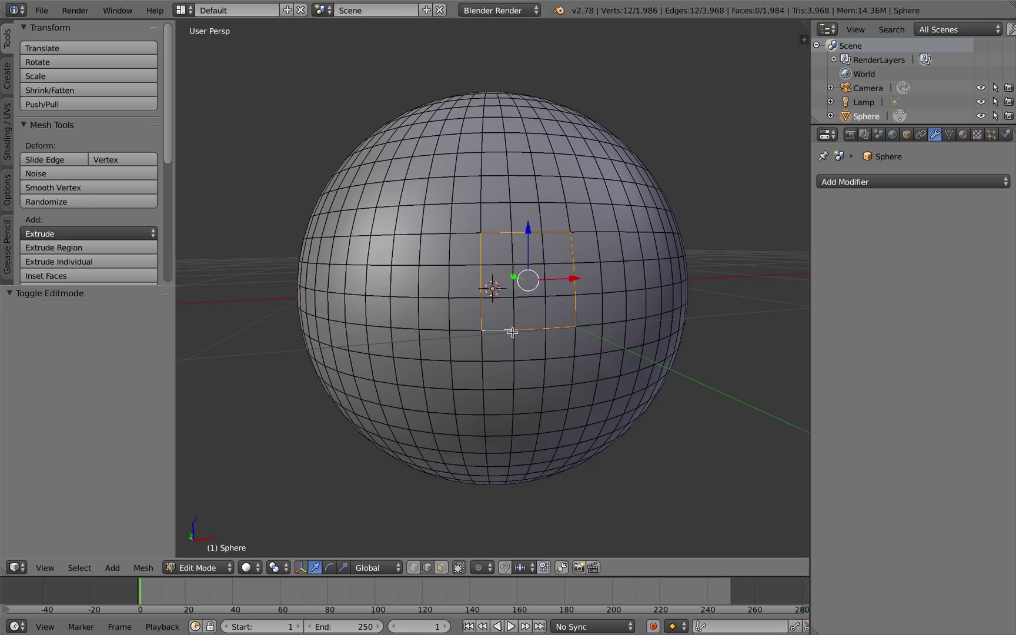
# Extend the edge outline leftward to enclose a second adjoining panel
pyautogui.keyDown('shift'); pyautogui.rightClick(455, 328); pyautogui.keyUp('shift')
pyautogui.keyDown('shift'); pyautogui.rightClick(450, 317); pyautogui.keyUp('shift')
pyautogui.keyDown('shift'); pyautogui.rightClick(450, 280); pyautogui.keyUp('shift')
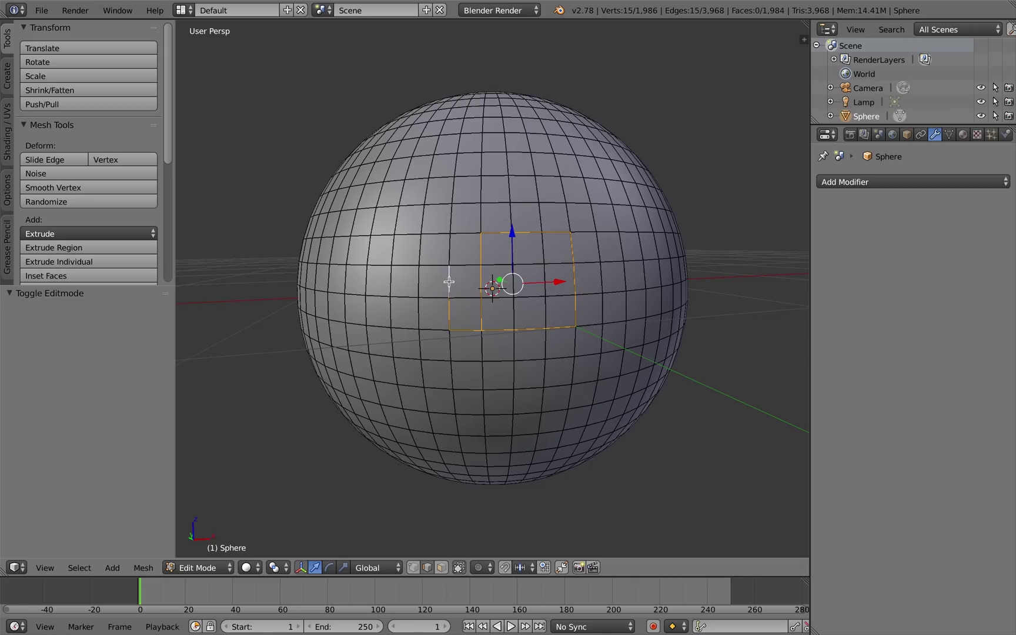
pyautogui.keyDown('shift'); pyautogui.rightClick(450, 253); pyautogui.keyUp('shift')
pyautogui.keyDown('shift'); pyautogui.rightClick(460, 235); pyautogui.keyUp('shift')
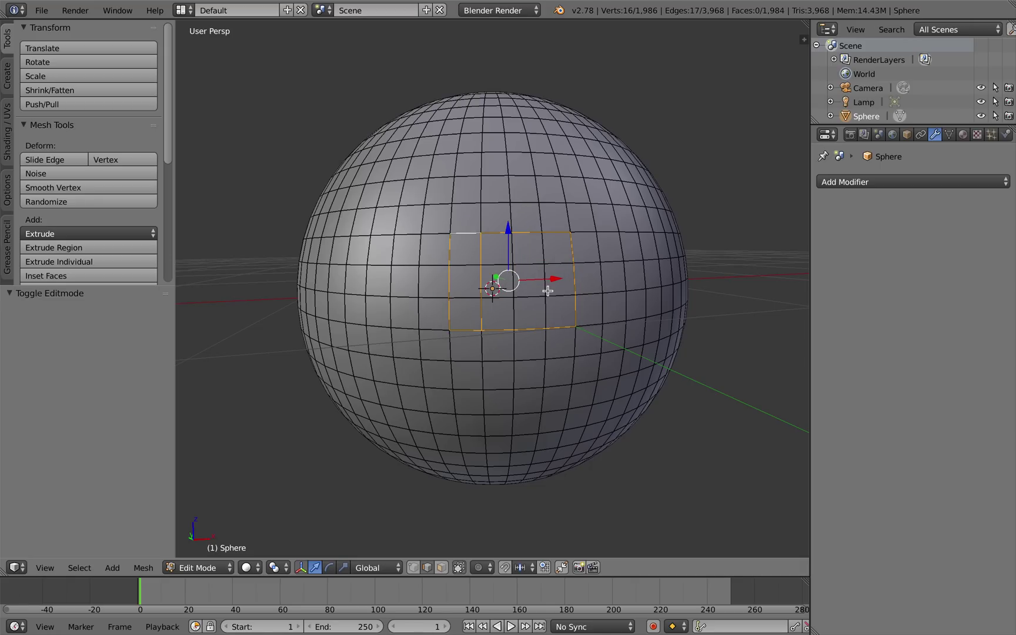
# Bevel the two-panel outline thinly and extrude the strips slightly inward
pyautogui.hotkey('ctrl', 'b')
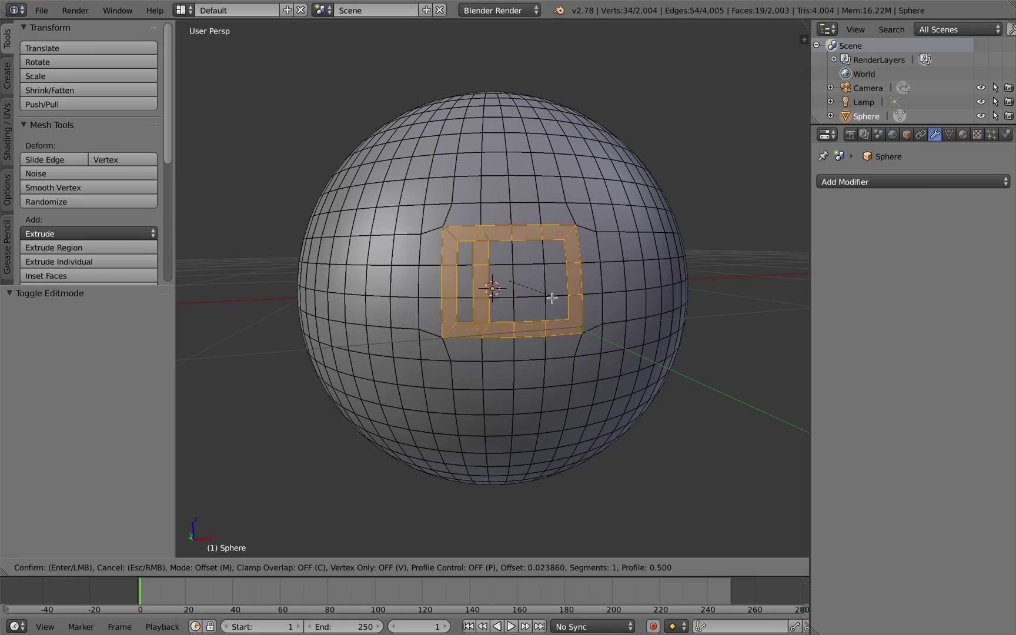
pyautogui.click(548, 294)
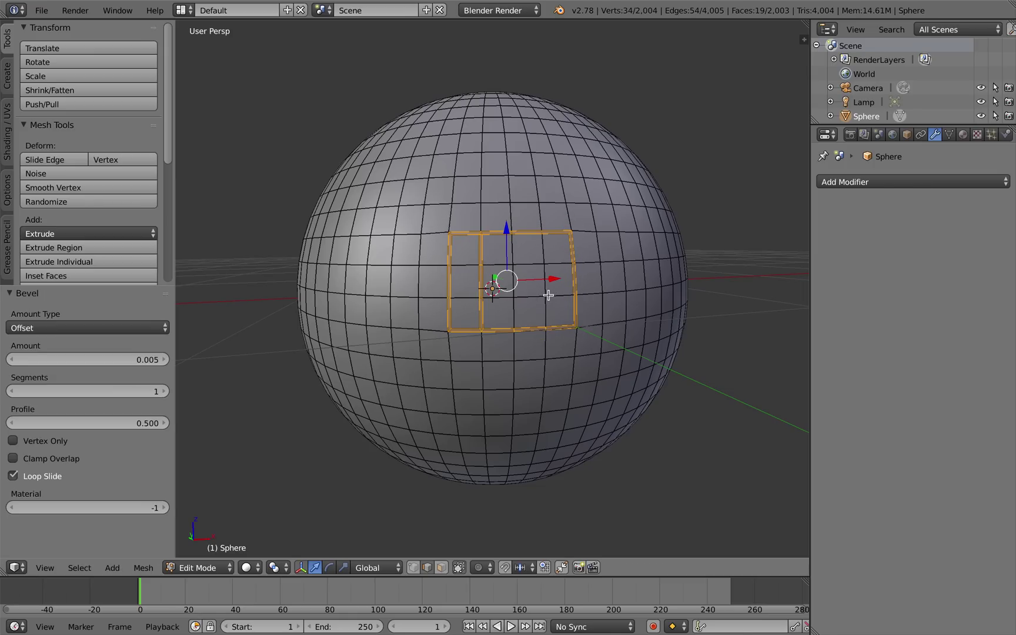
pyautogui.press('e')
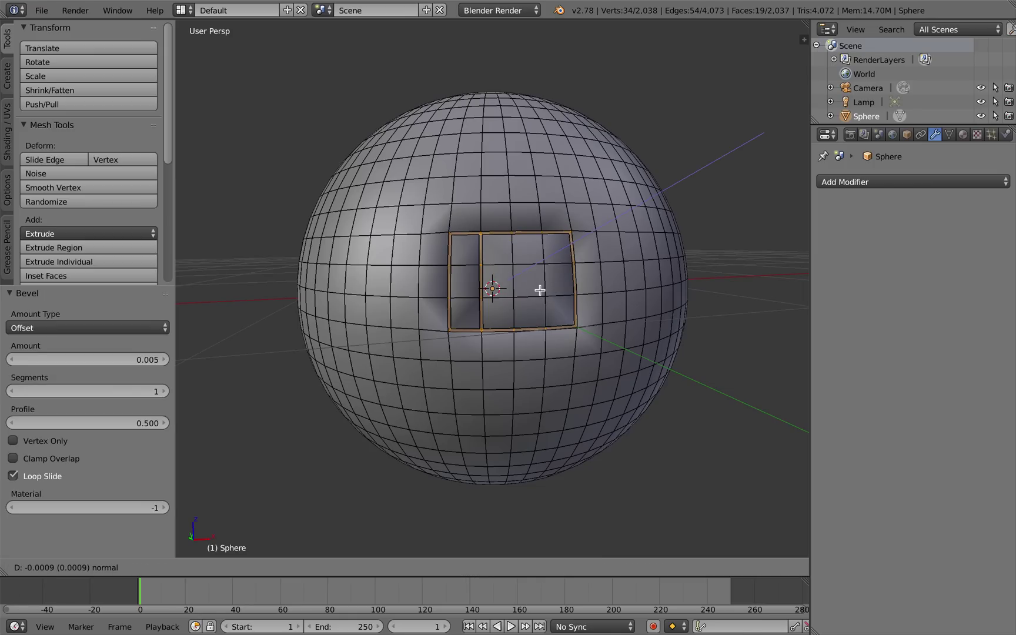
pyautogui.click(540, 290)
pyautogui.moveTo(565, 297); pyautogui.dragTo(588, 307, button='middle')
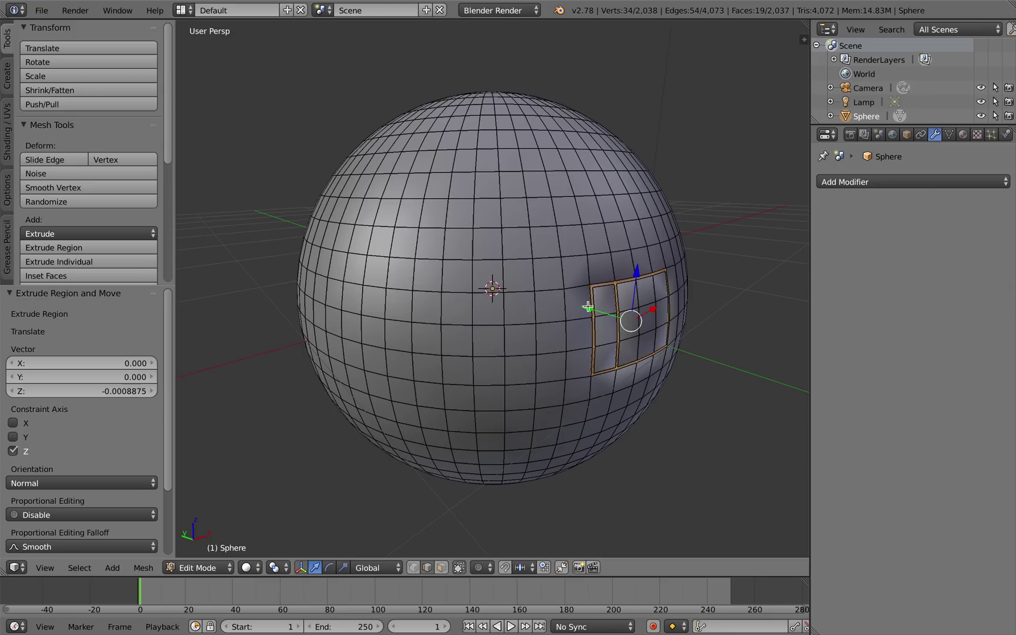
pyautogui.scroll(2, 667, 331)
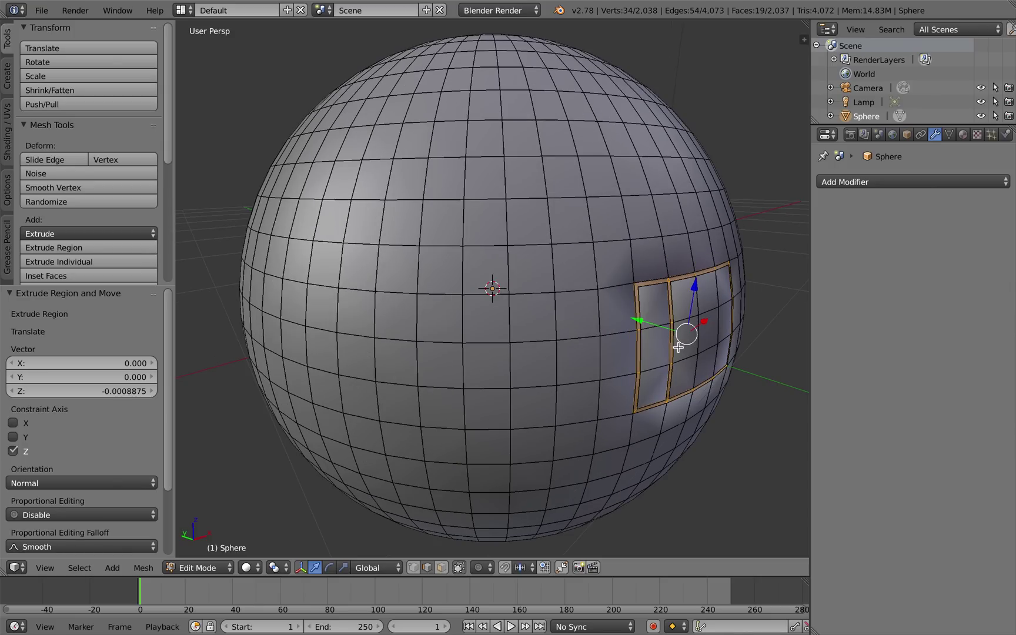
pyautogui.keyDown('shift'); pyautogui.moveTo(680, 347); pyautogui.dragTo(578, 309, button='middle'); pyautogui.keyUp('shift')
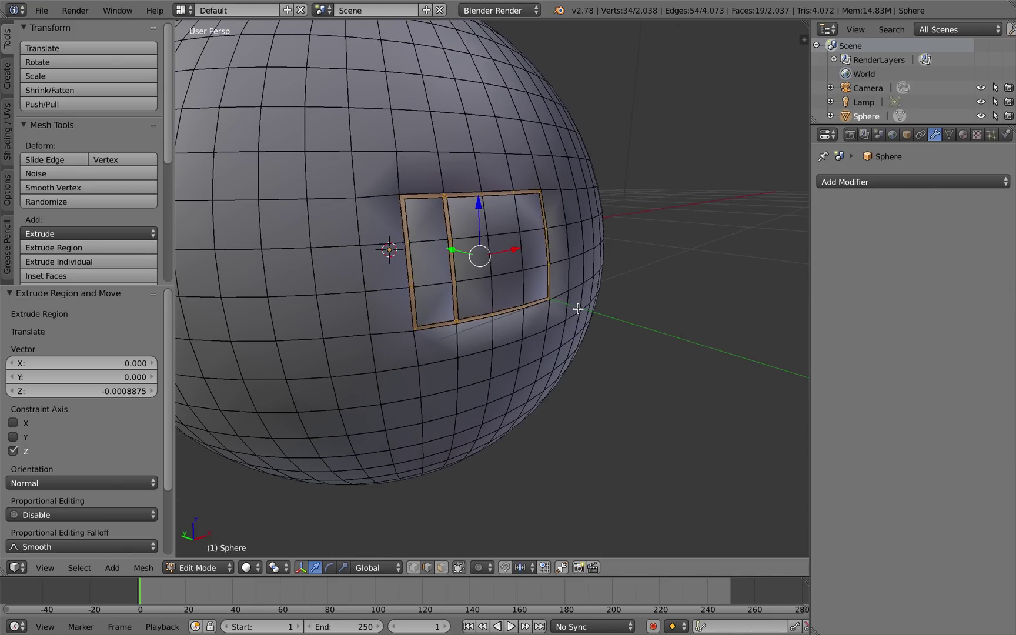
# Add an Edge Split modifier with a 30° split angle to the sphere
pyautogui.click(846, 184)
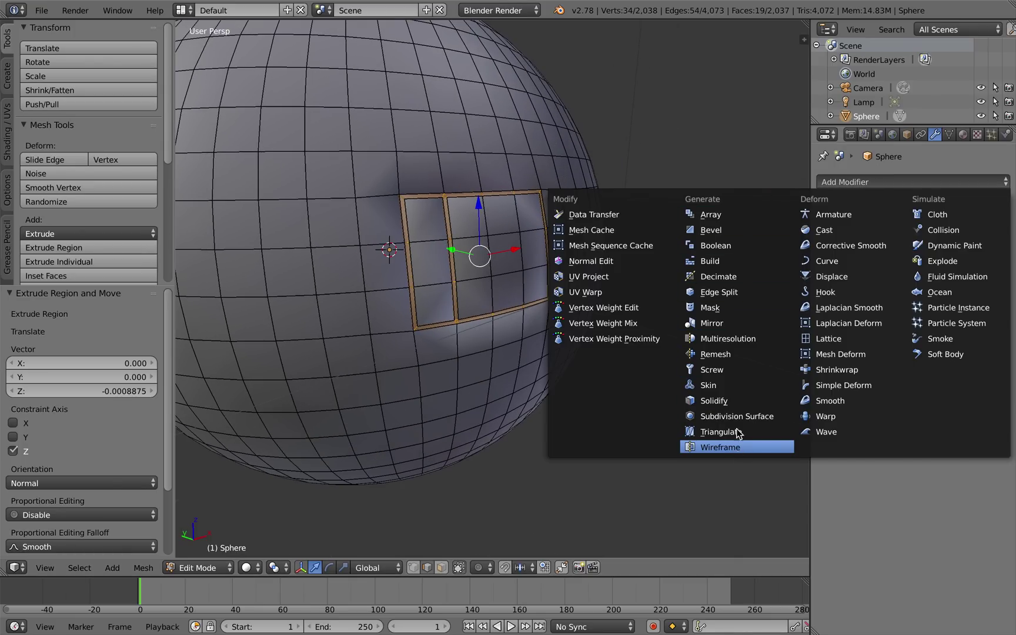
pyautogui.click(717, 292)
pyautogui.scroll(2, 528, 314)
pyautogui.scroll(-2, 526, 316)
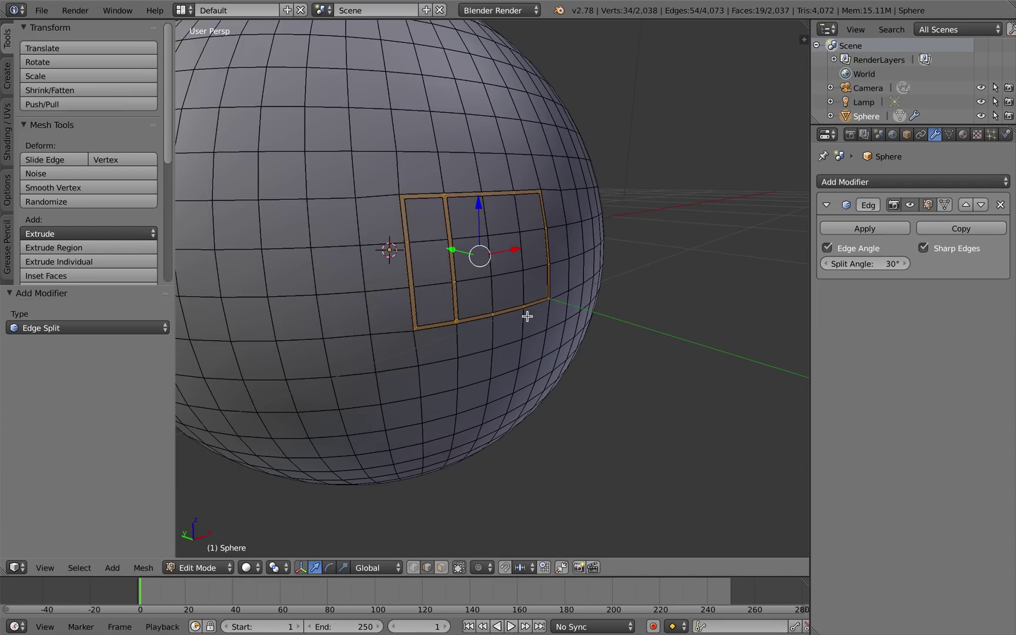
# Select the edges outlining a new panel beside the first one
pyautogui.rightClick(363, 197)
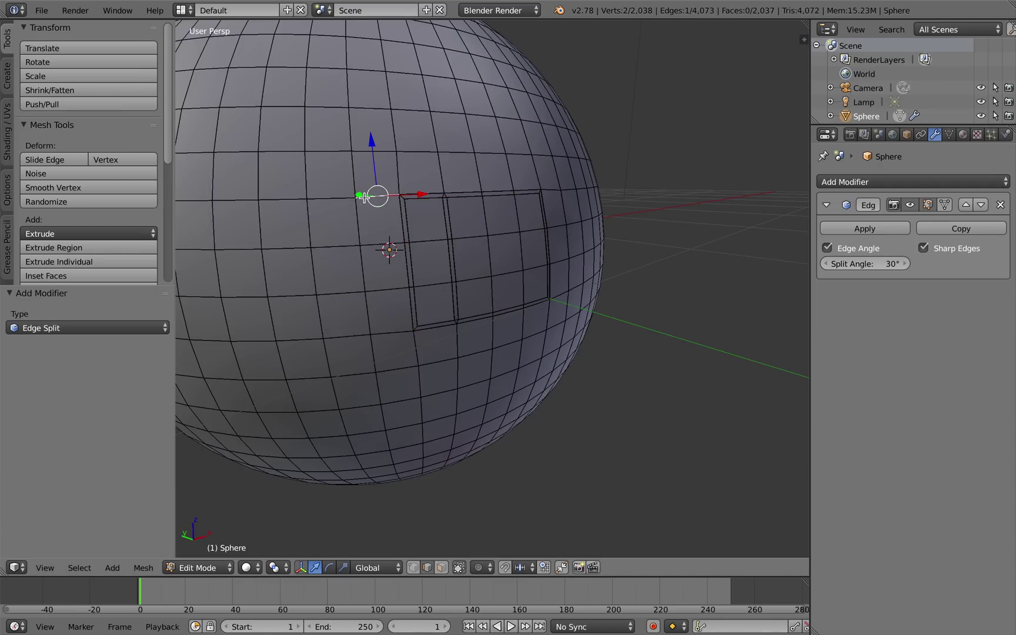
pyautogui.keyDown('shift'); pyautogui.rightClick(333, 199); pyautogui.keyUp('shift')
pyautogui.keyDown('shift'); pyautogui.rightClick(312, 218); pyautogui.keyUp('shift')
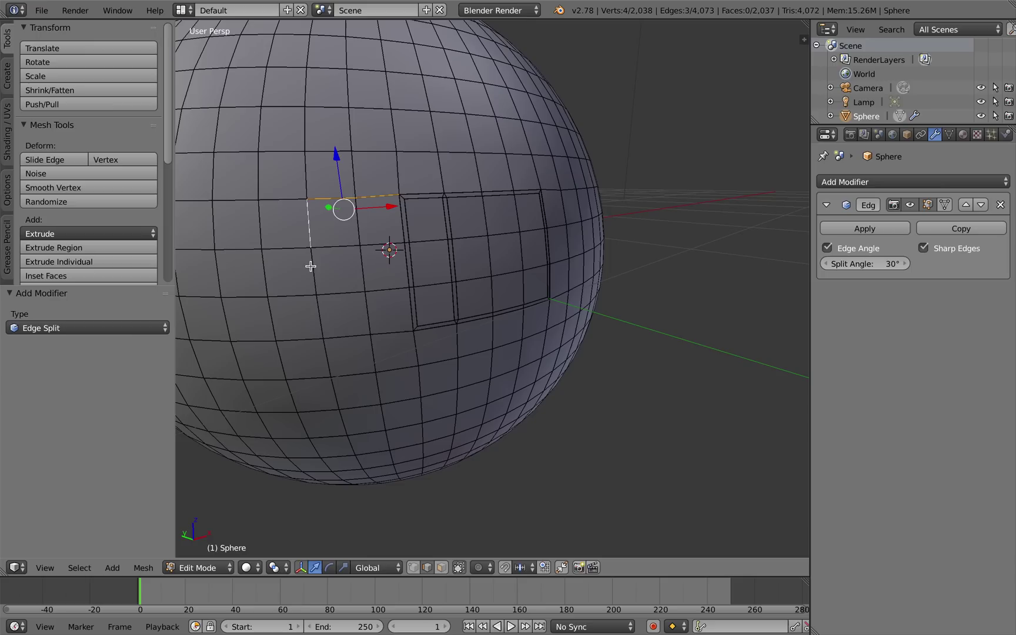
pyautogui.keyDown('shift'); pyautogui.rightClick(311, 266); pyautogui.keyUp('shift')
pyautogui.keyDown('shift'); pyautogui.rightClick(324, 321); pyautogui.keyUp('shift')
pyautogui.keyDown('shift'); pyautogui.rightClick(360, 336); pyautogui.keyUp('shift')
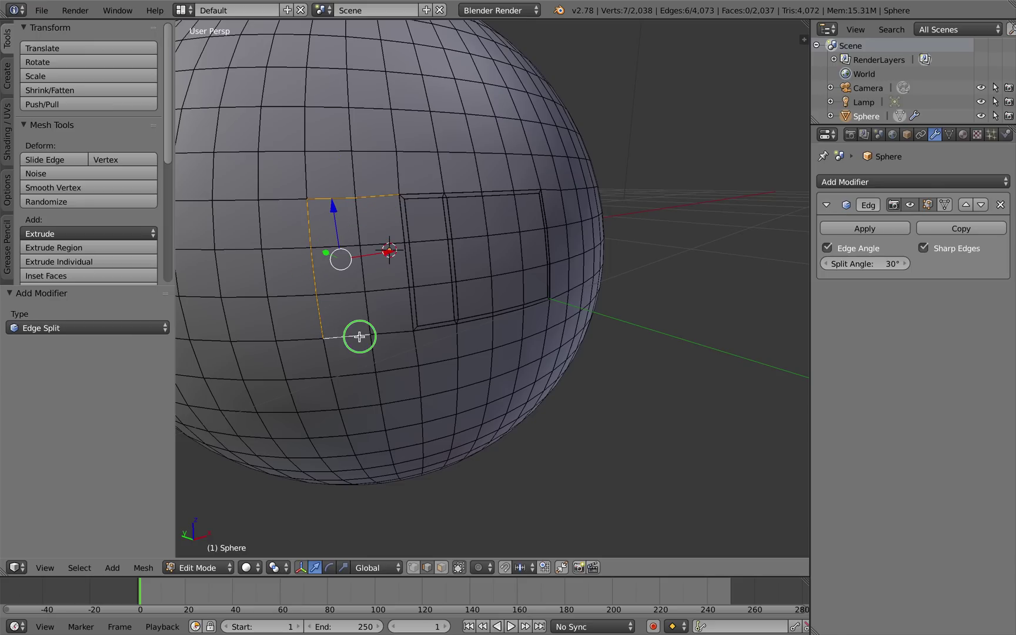
pyautogui.keyDown('shift'); pyautogui.rightClick(396, 334); pyautogui.keyUp('shift')
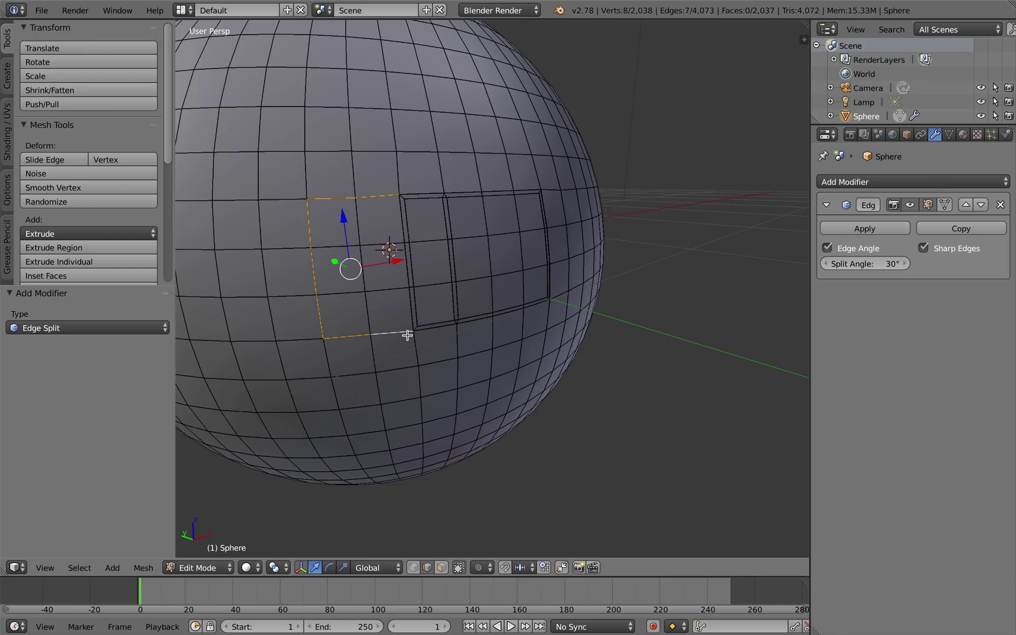
# Bevel the new outline and extrude it inward into a recessed groove
pyautogui.hotkey('ctrl', 'b')
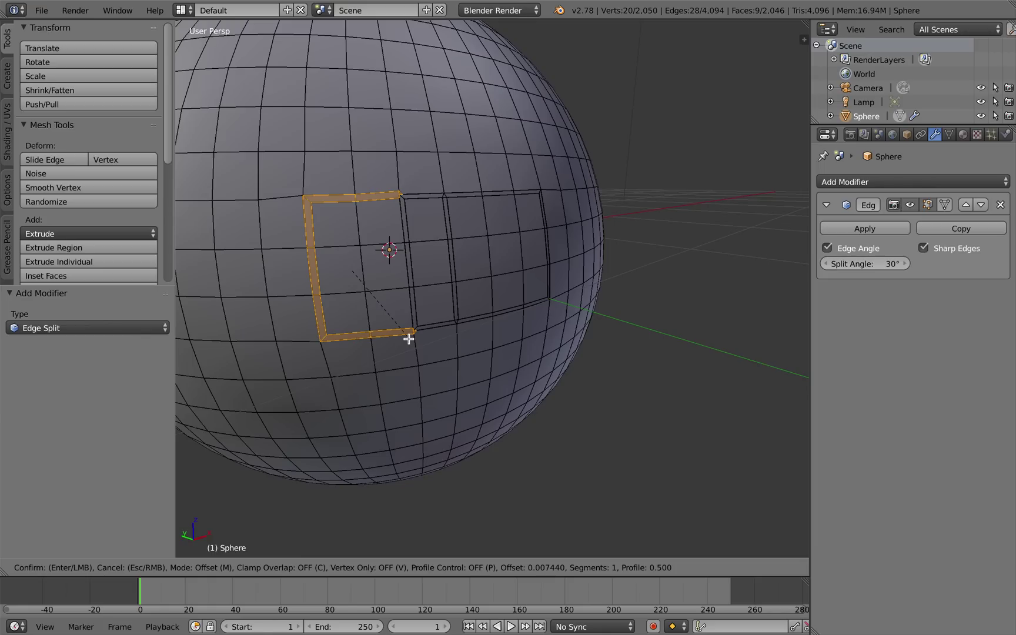
pyautogui.click(408, 339)
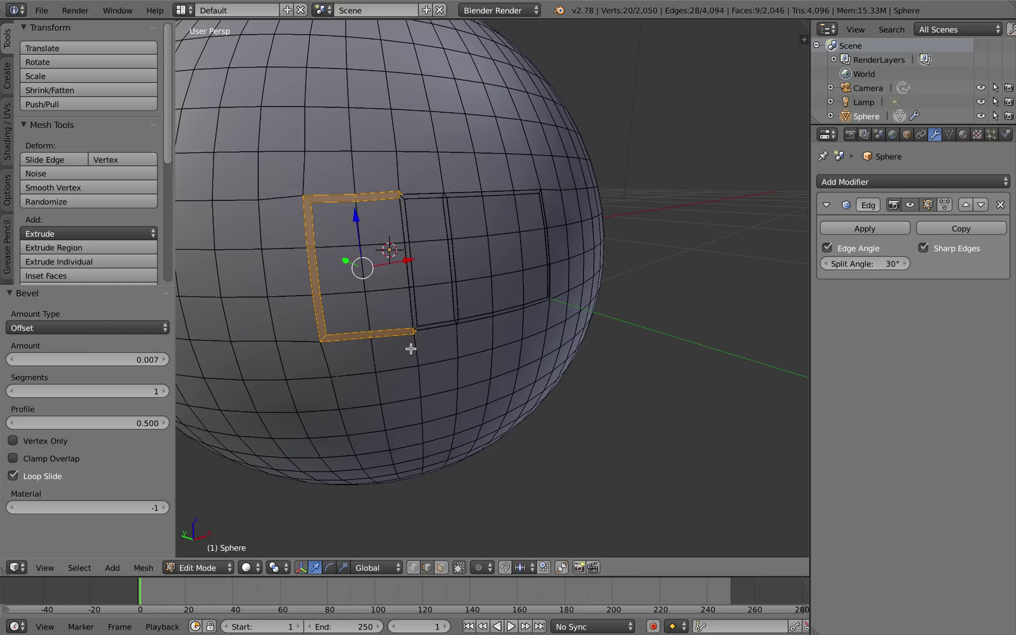
pyautogui.press('e')
pyautogui.click(416, 357)
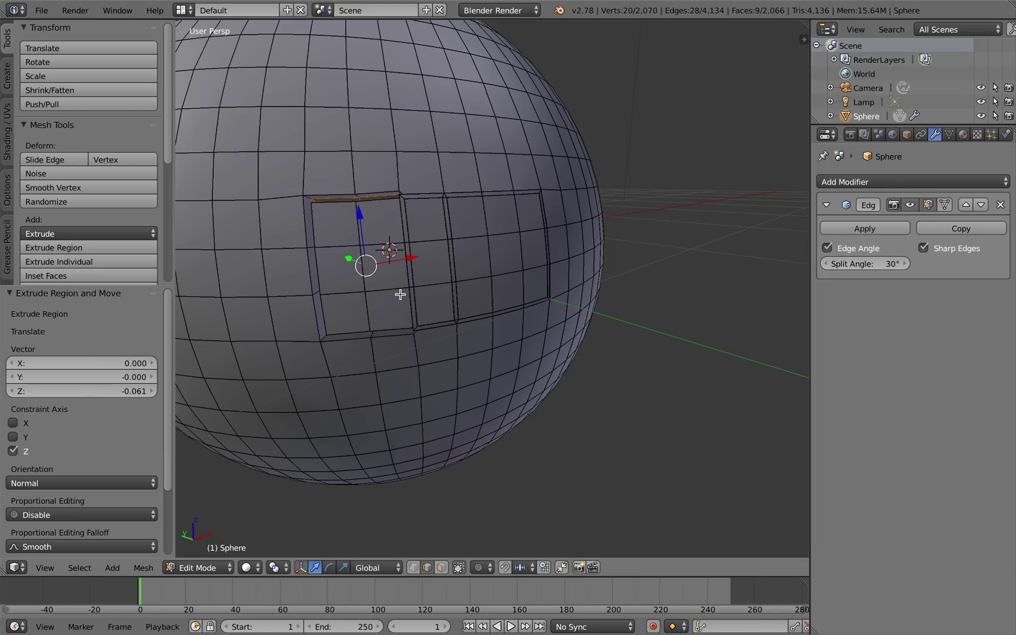
pyautogui.scroll(2, 401, 279)
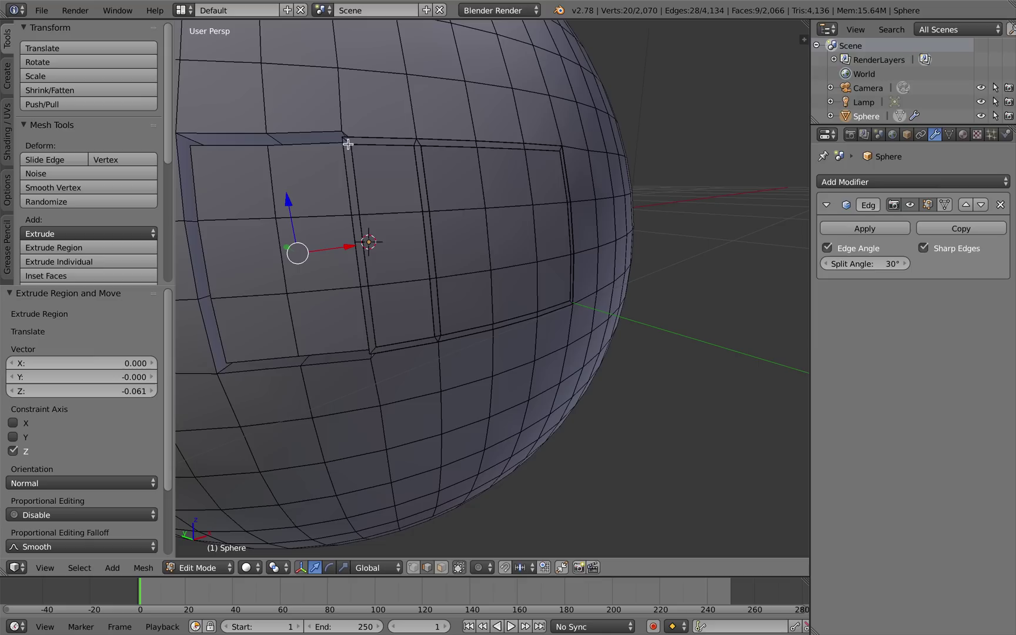
pyautogui.moveTo(347, 143); pyautogui.dragTo(389, 187, button='middle')
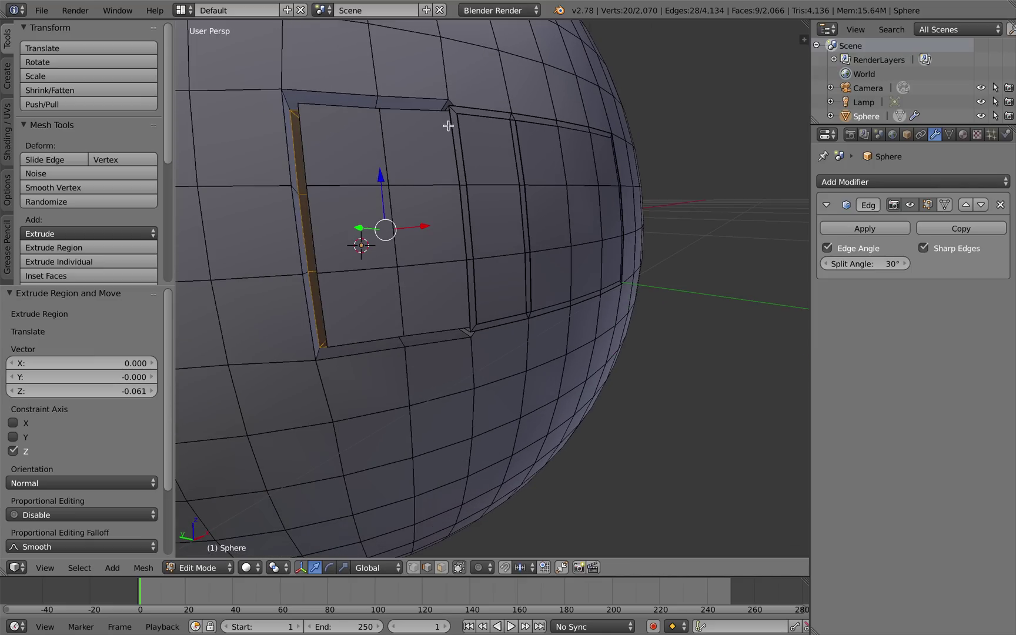
pyautogui.scroll(-5, 475, 214)
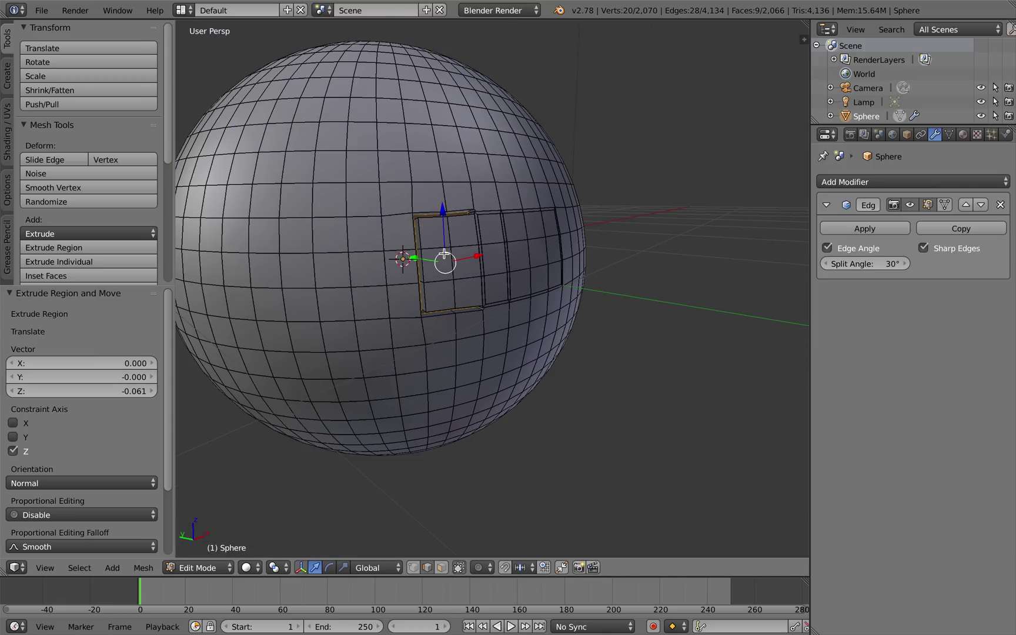
pyautogui.moveTo(515, 276); pyautogui.dragTo(441, 298, button='middle')
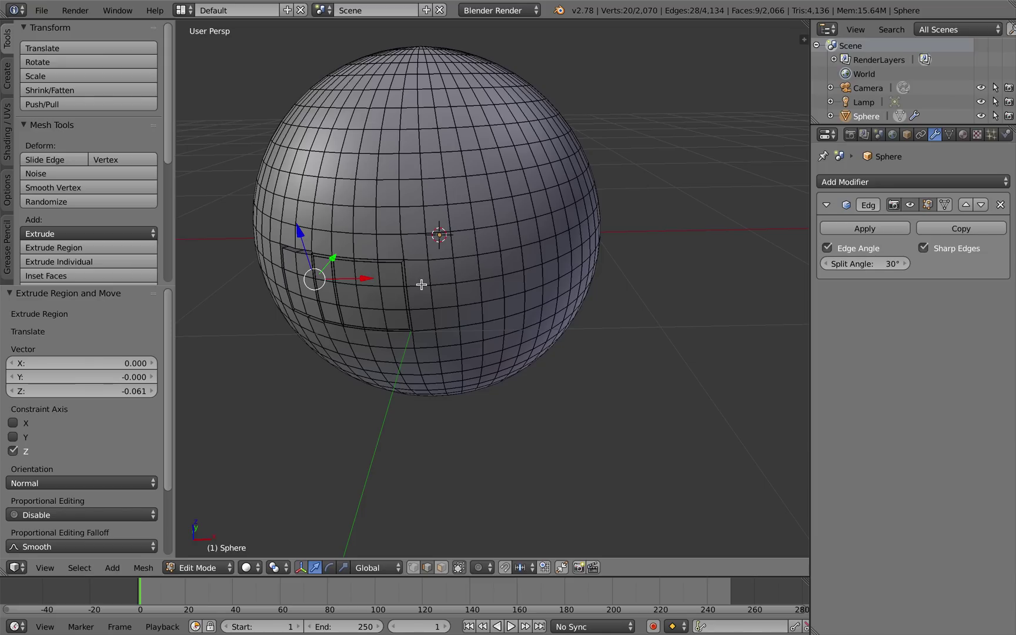
pyautogui.scroll(-2, 421, 285)
pyautogui.scroll(2, 421, 285)
pyautogui.moveTo(412, 204); pyautogui.dragTo(494, 266, button='middle')
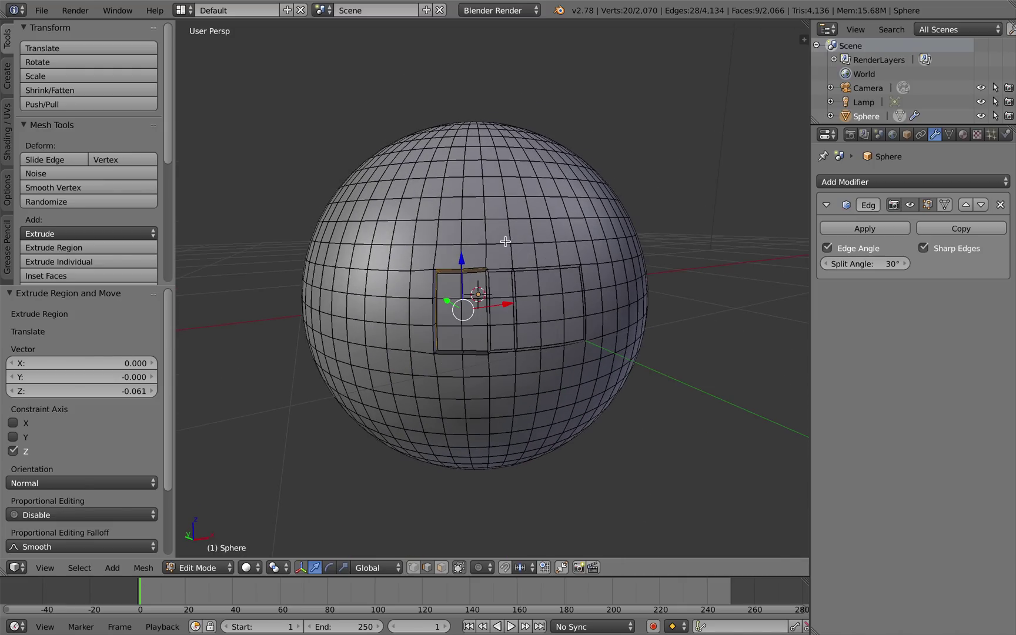
# Return to Object Mode and delete the sphere, leaving camera and lamp
pyautogui.press('Tab')
pyautogui.press('x')
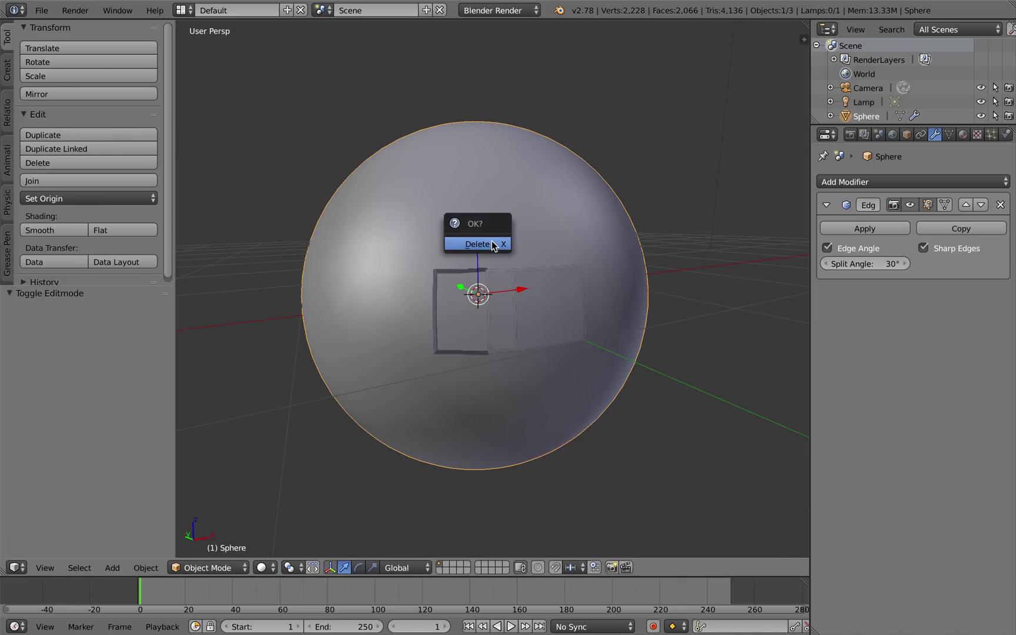
pyautogui.click(491, 242)
pyautogui.click(41, 10)
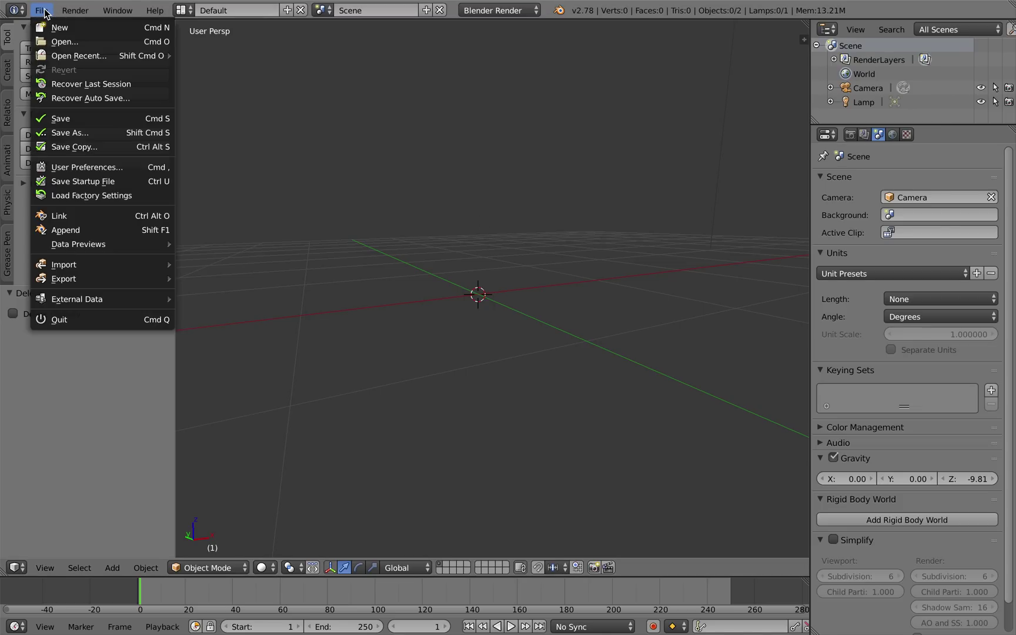
# Install an add-on from file, choosing plating.py in Documents/blender_scripts/hull_plating
pyautogui.click(115, 168)
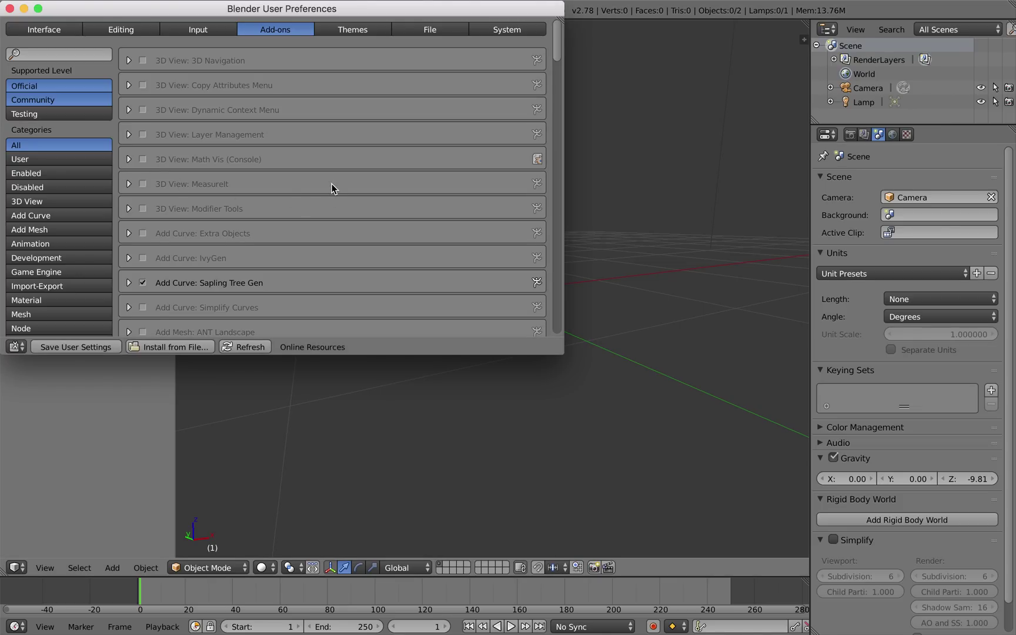
pyautogui.click(176, 347)
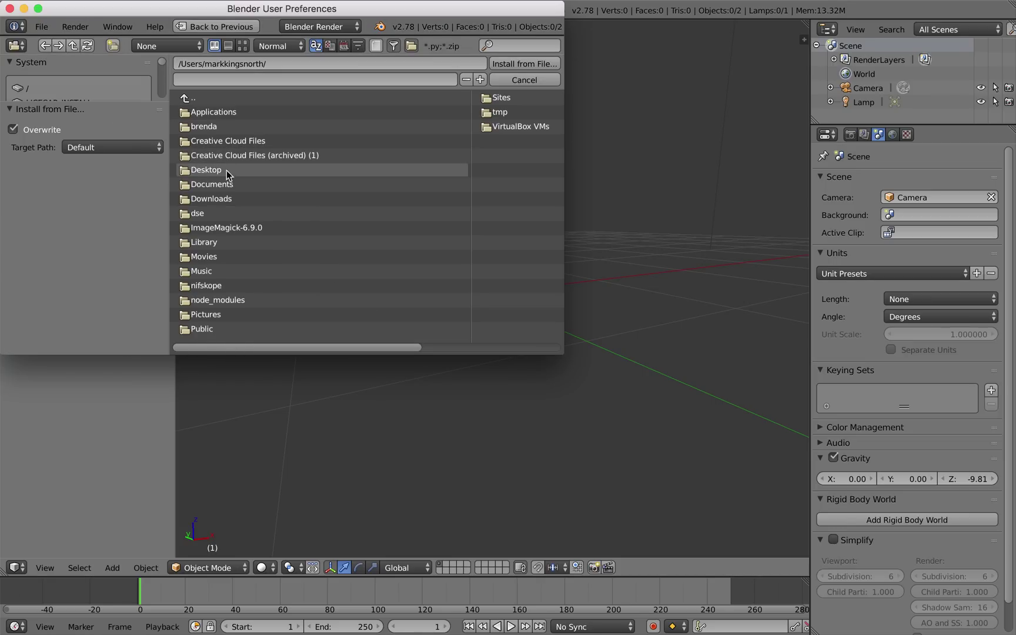
pyautogui.click(237, 184)
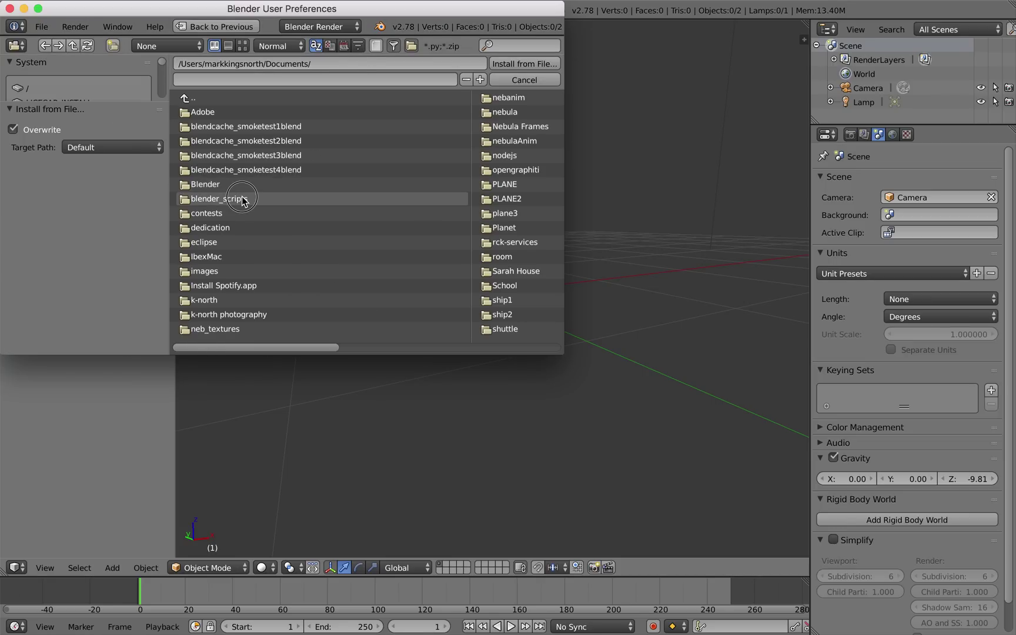
pyautogui.click(238, 199)
pyautogui.click(237, 113)
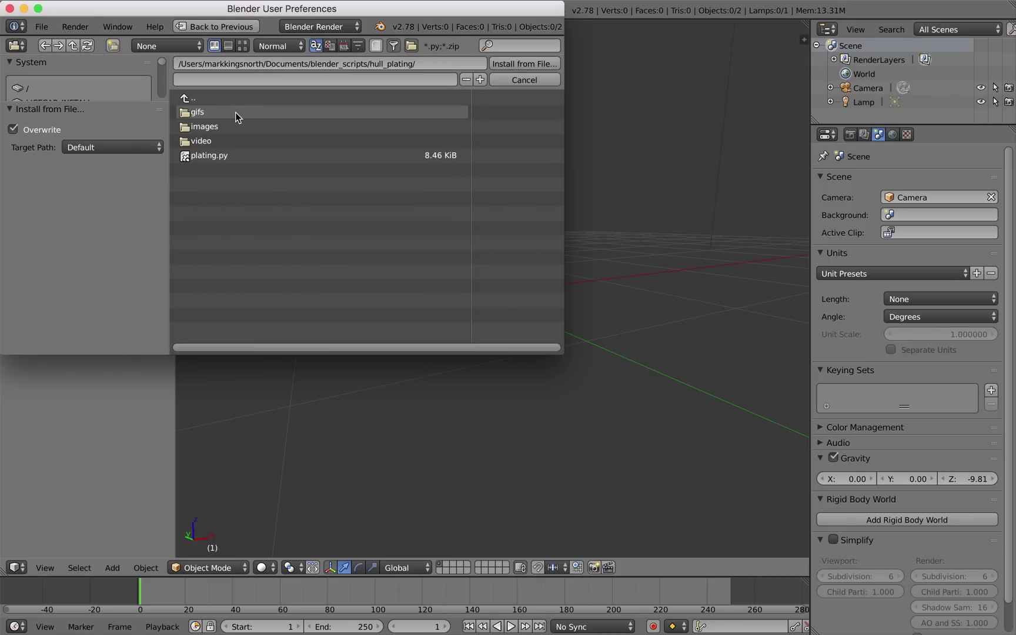
pyautogui.click(236, 156)
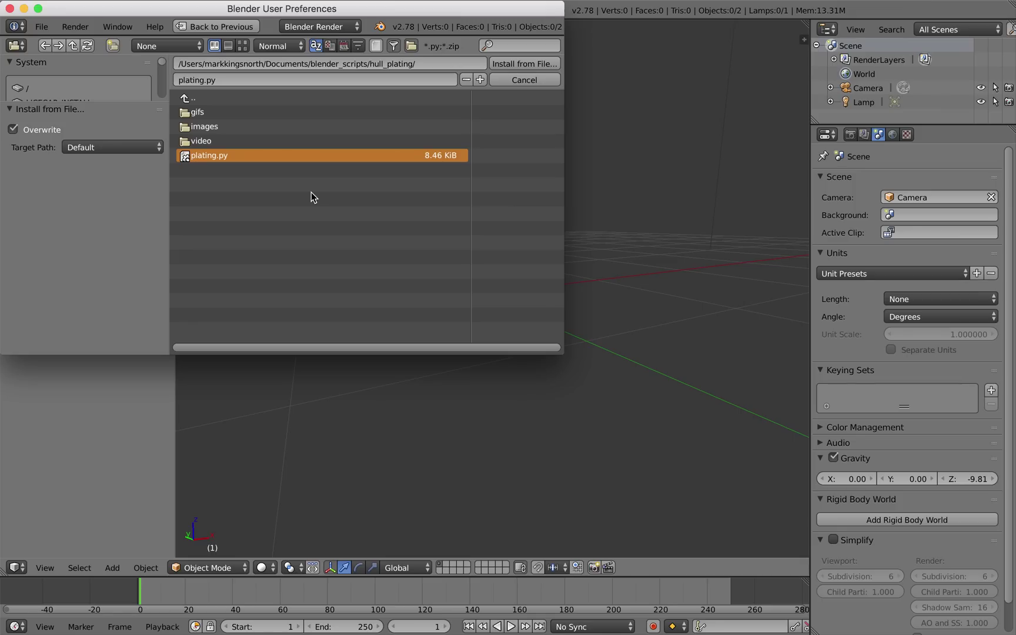
# Install plating.py, search 'generate plating' and enable Mesh: Generate Plating
pyautogui.click(518, 63)
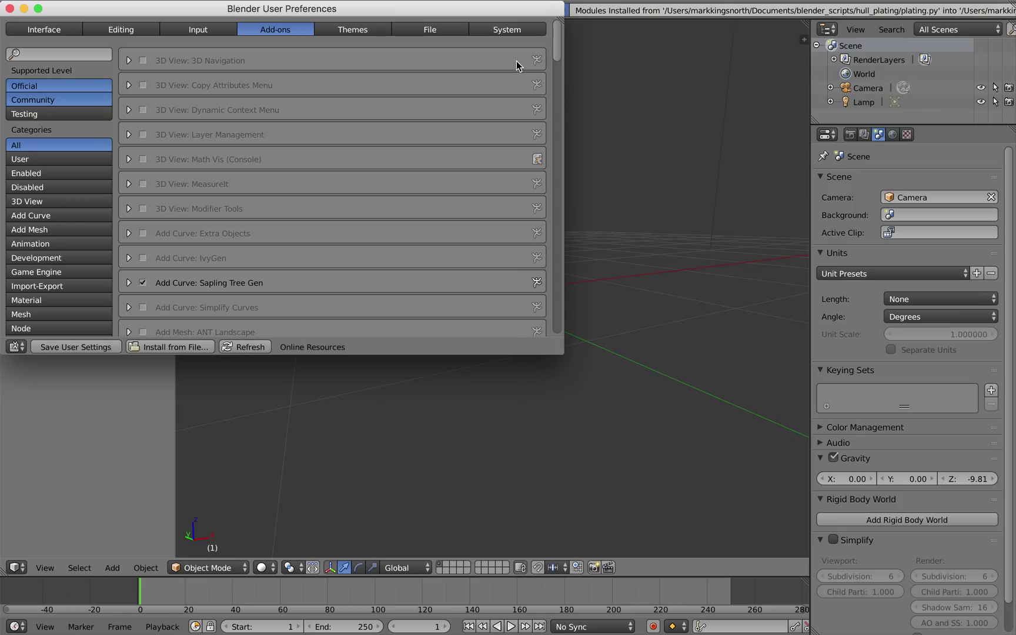
pyautogui.click(53, 51)
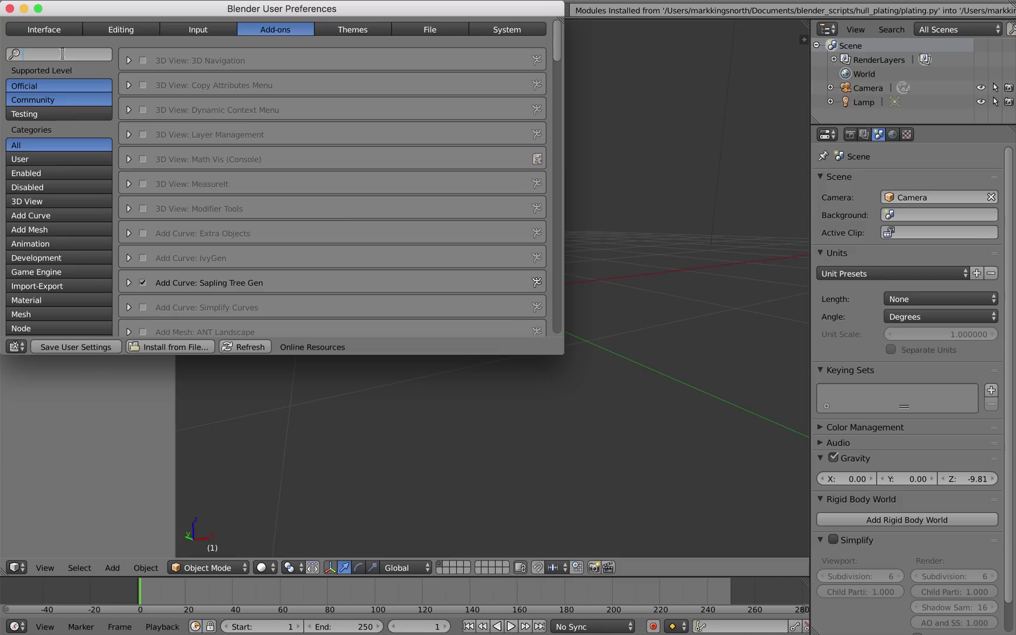
pyautogui.write('gener')
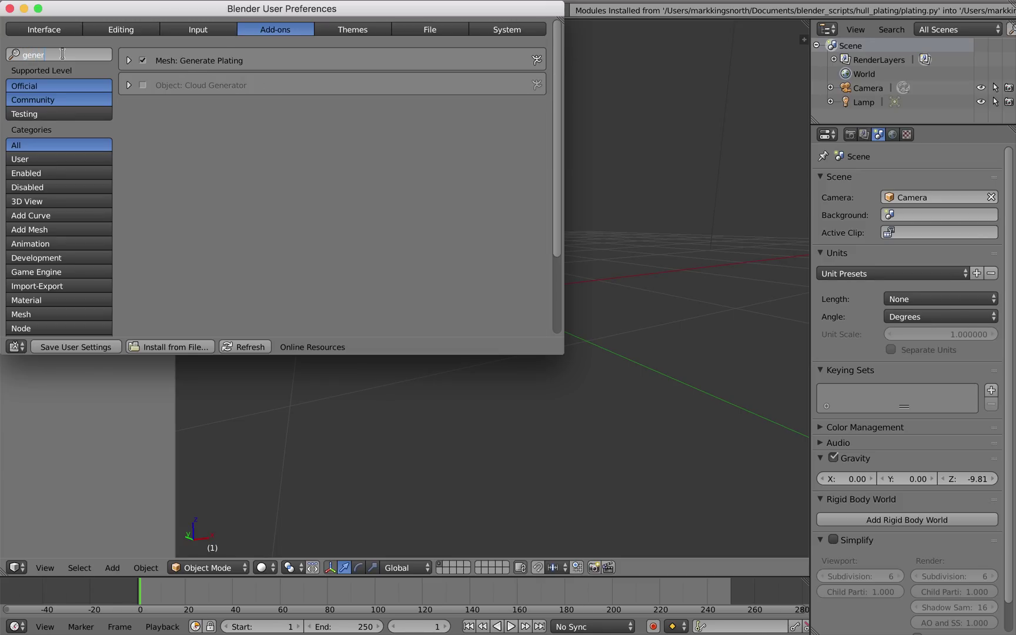
pyautogui.write('ate')
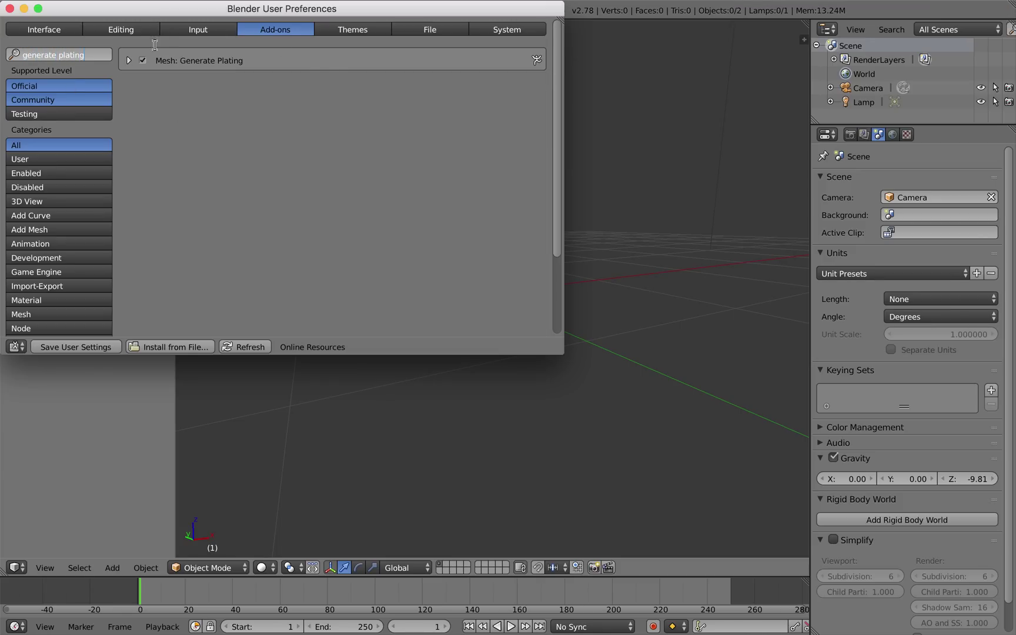
pyautogui.write(' plating')
pyautogui.click(142, 61)
pyautogui.click(142, 61)
# Save User Settings and close the User Preferences window
pyautogui.click(71, 347)
pyautogui.moveTo(133, 12); pyautogui.dragTo(226, 76)
pyautogui.click(103, 71)
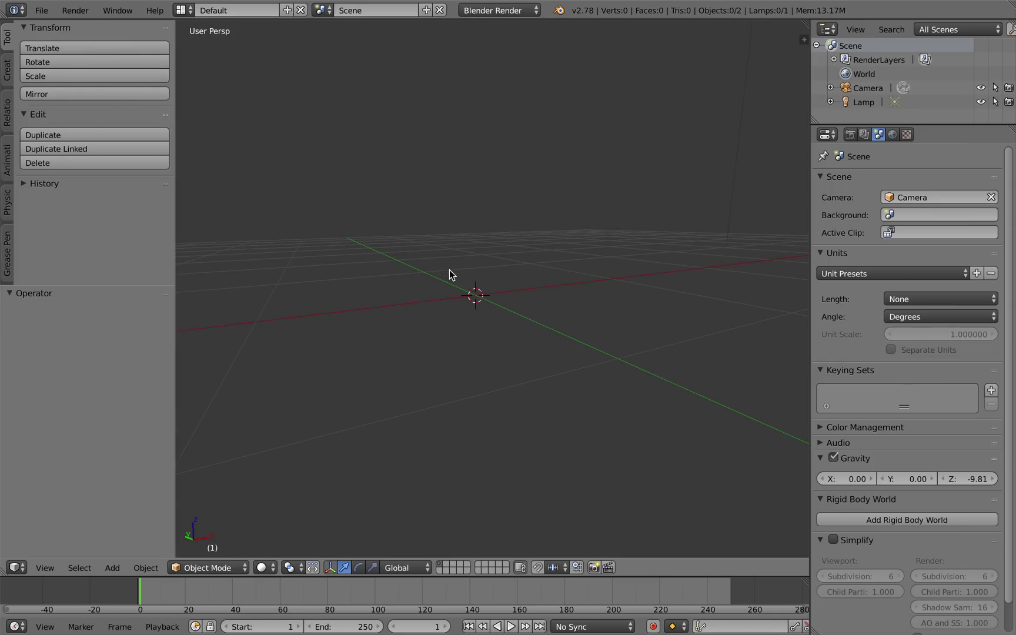
# Add a UV sphere (32 segments, 16 rings, size 1.000) at the origin
pyautogui.moveTo(443, 272); pyautogui.dragTo(443, 271, button='middle')
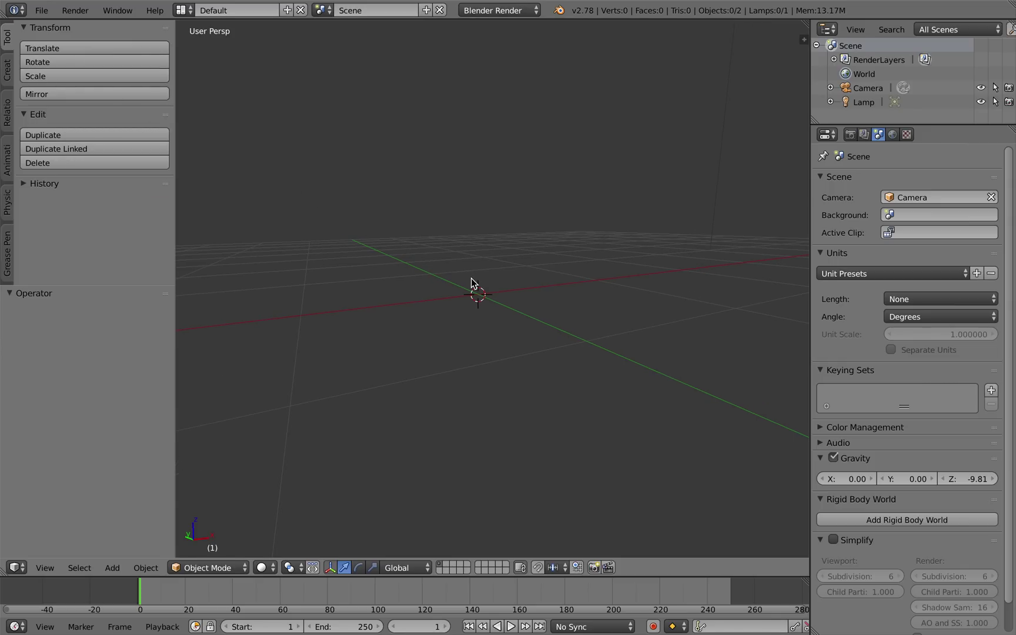
pyautogui.hotkey('shift', 'a')
pyautogui.moveTo(446, 280)
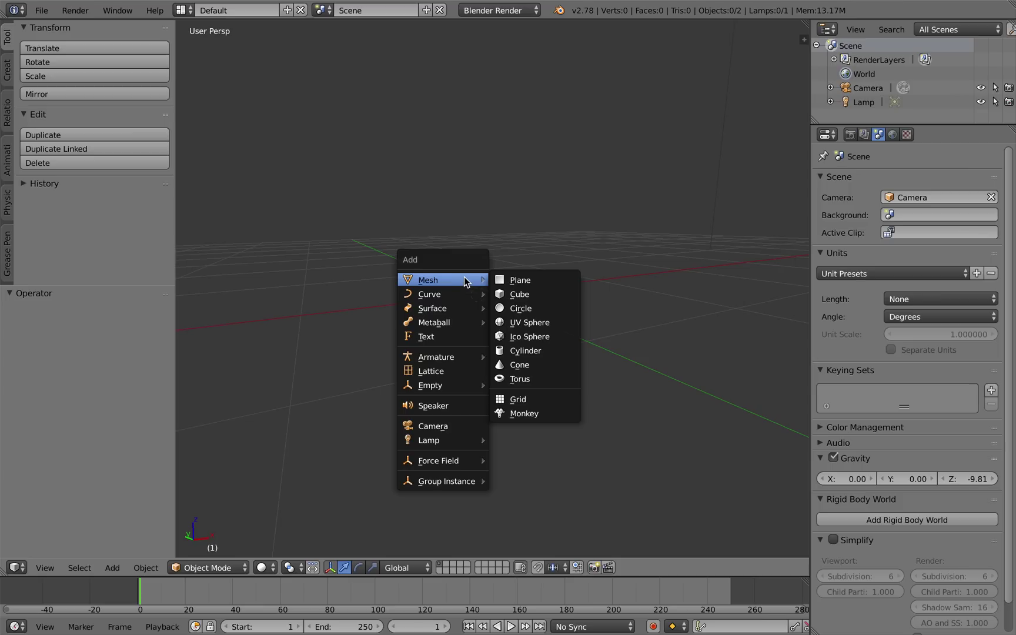
pyautogui.click(541, 323)
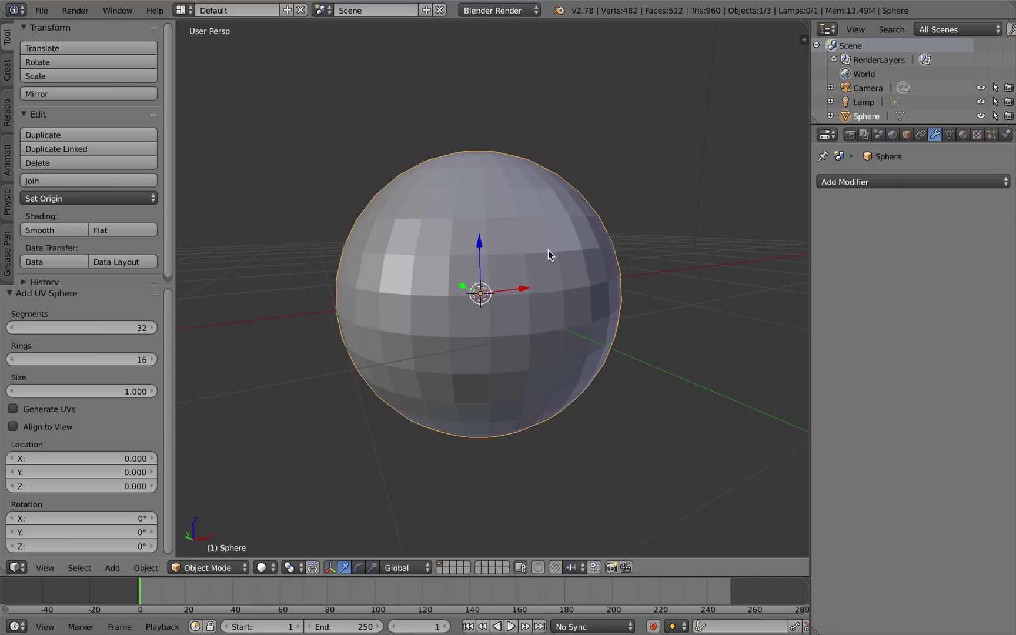
# Add a Catmull-Clark Subdivision Surface modifier (view 1, render 2) and shade the sphere smooth
pyautogui.click(911, 183)
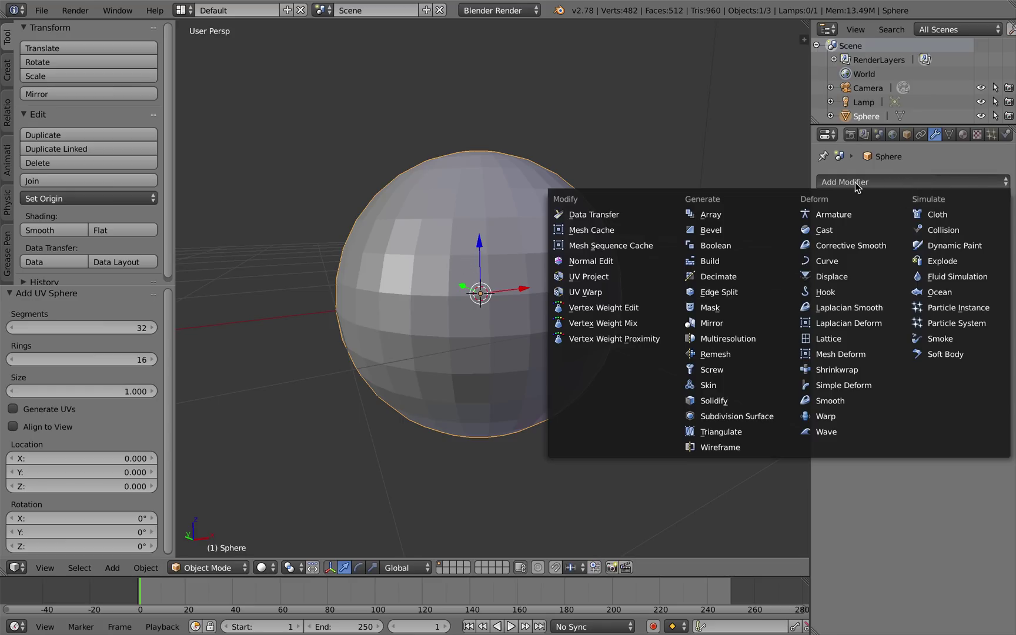
pyautogui.click(761, 417)
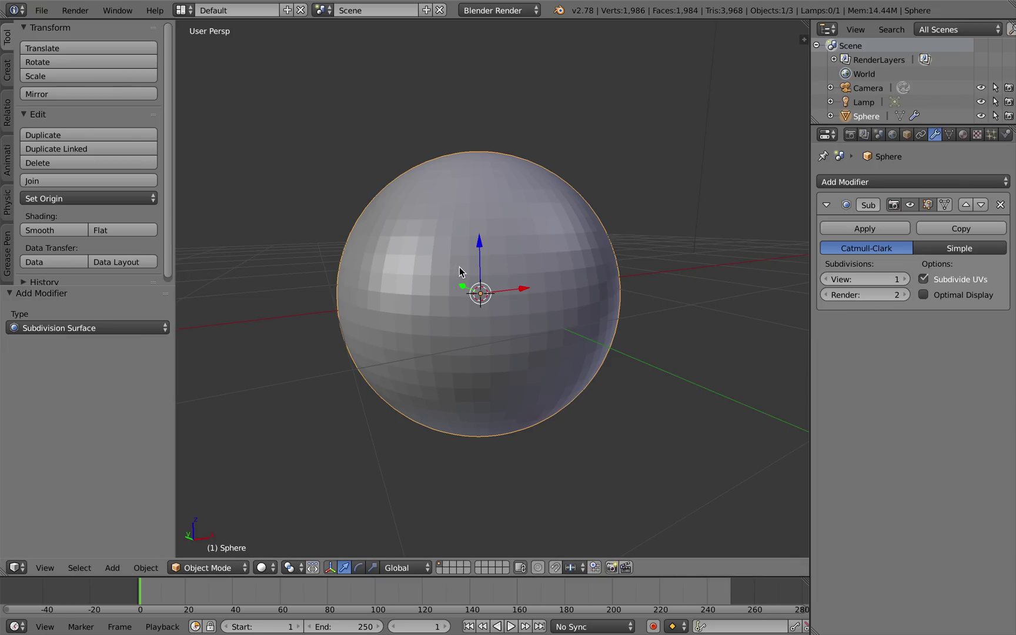
pyautogui.moveTo(461, 272)
pyautogui.mouseDown(button='middle')
pyautogui.moveTo(483, 258)
pyautogui.moveTo(440, 265)
pyautogui.moveTo(463, 272)
pyautogui.mouseUp(button='middle')
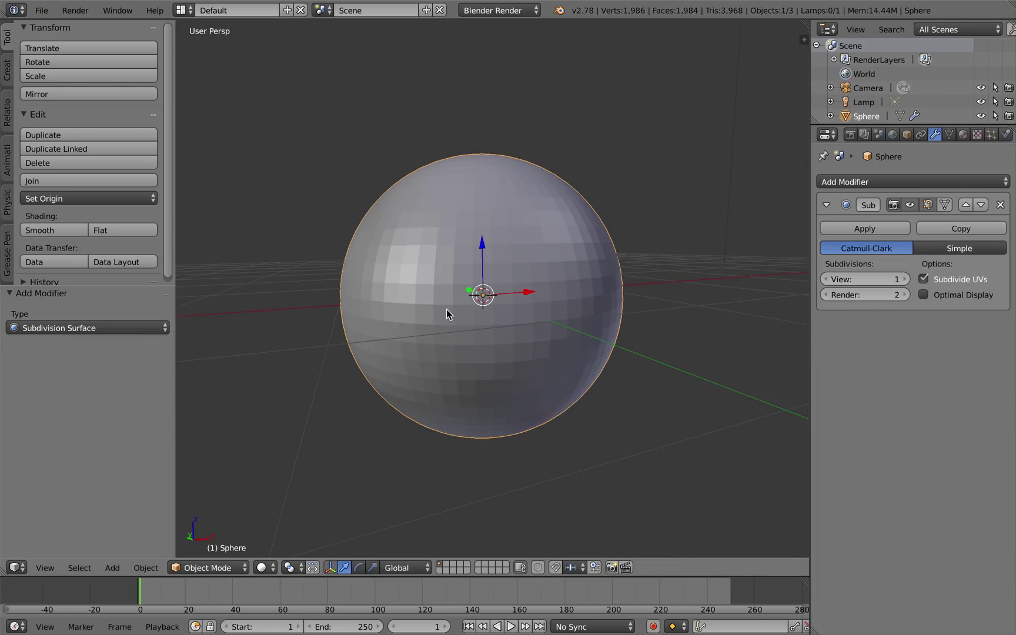
pyautogui.click(57, 233)
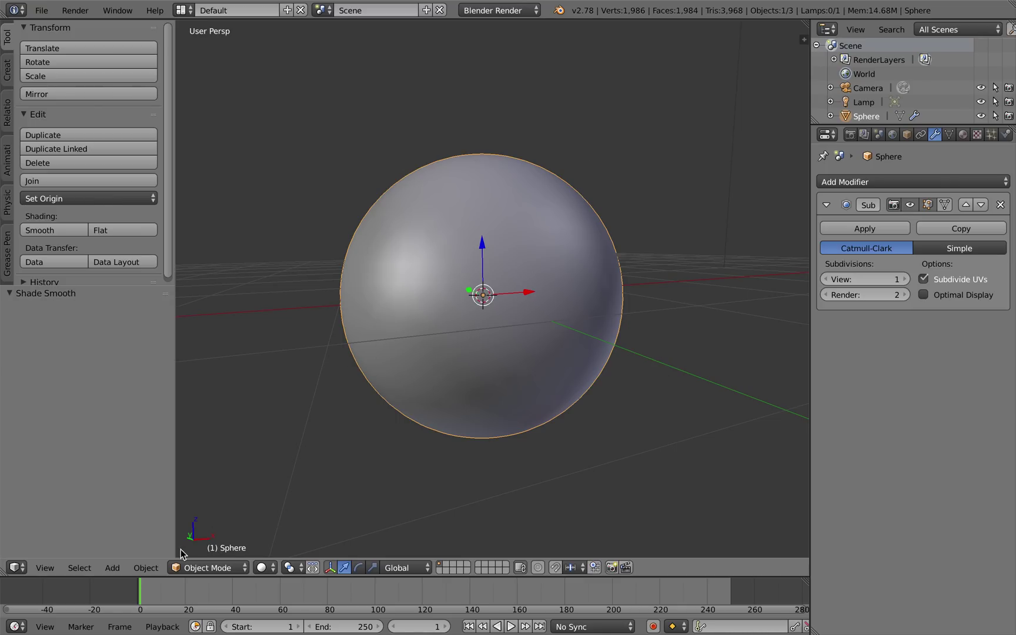
# Apply the Subsurf modifier, then Generate Plates with amount 50, seed 123456, 0.01 grooves
pyautogui.click(146, 568)
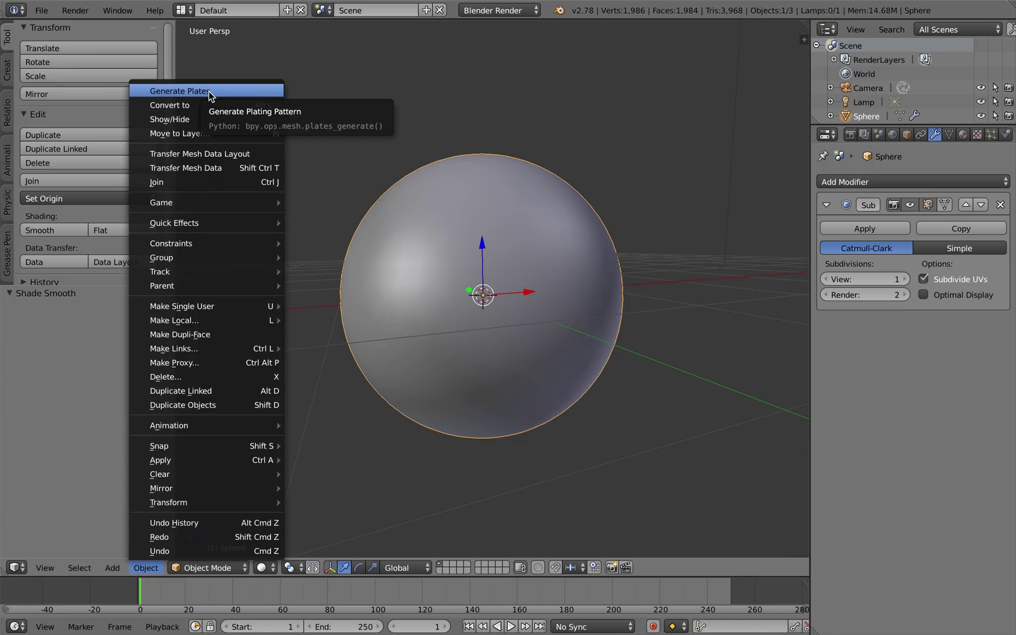
pyautogui.click(879, 227)
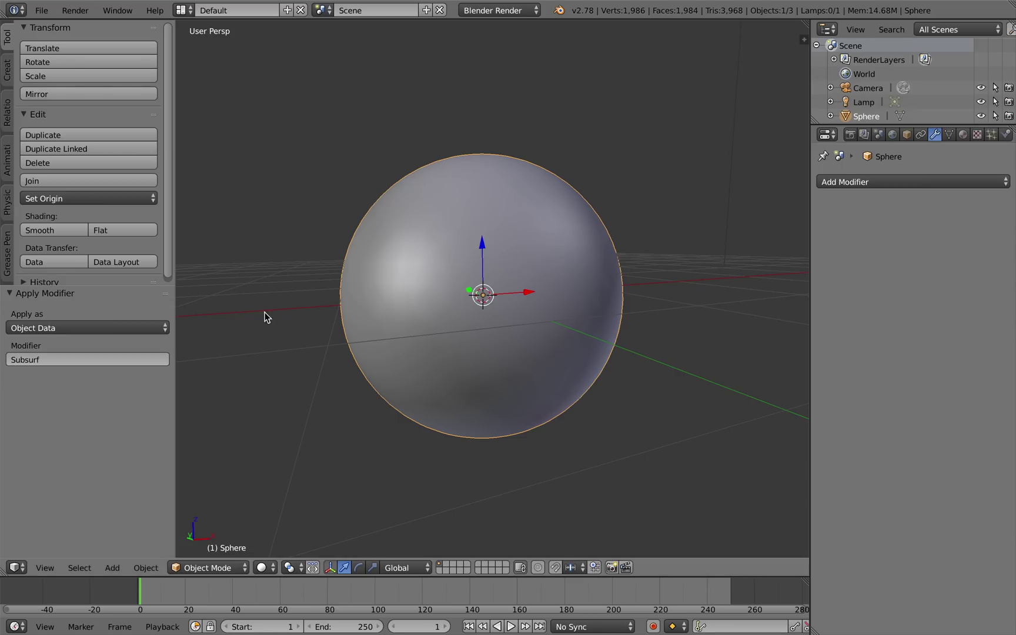
pyautogui.click(147, 568)
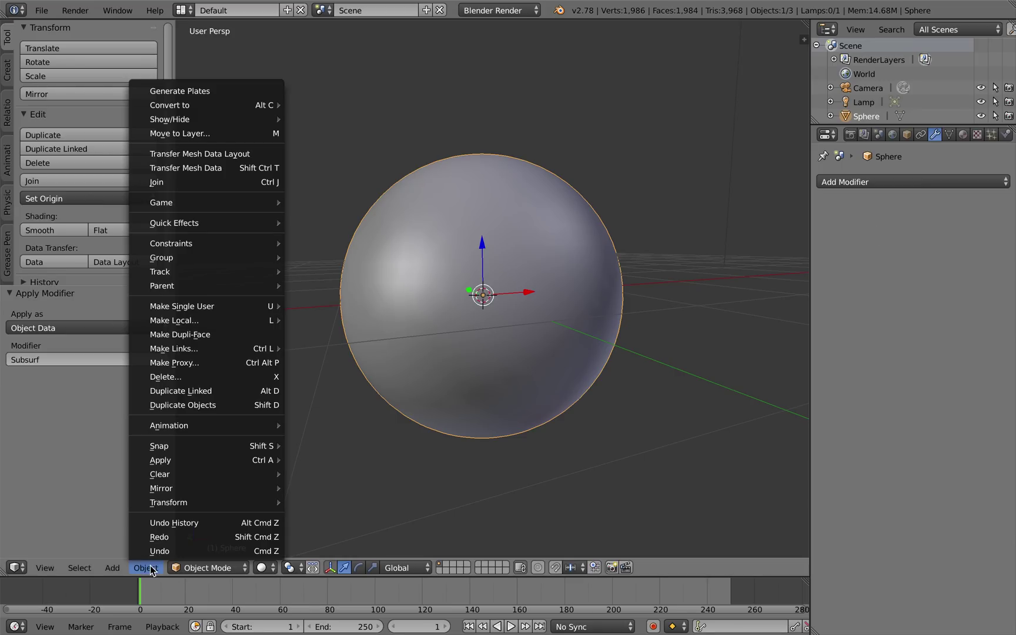
pyautogui.click(214, 93)
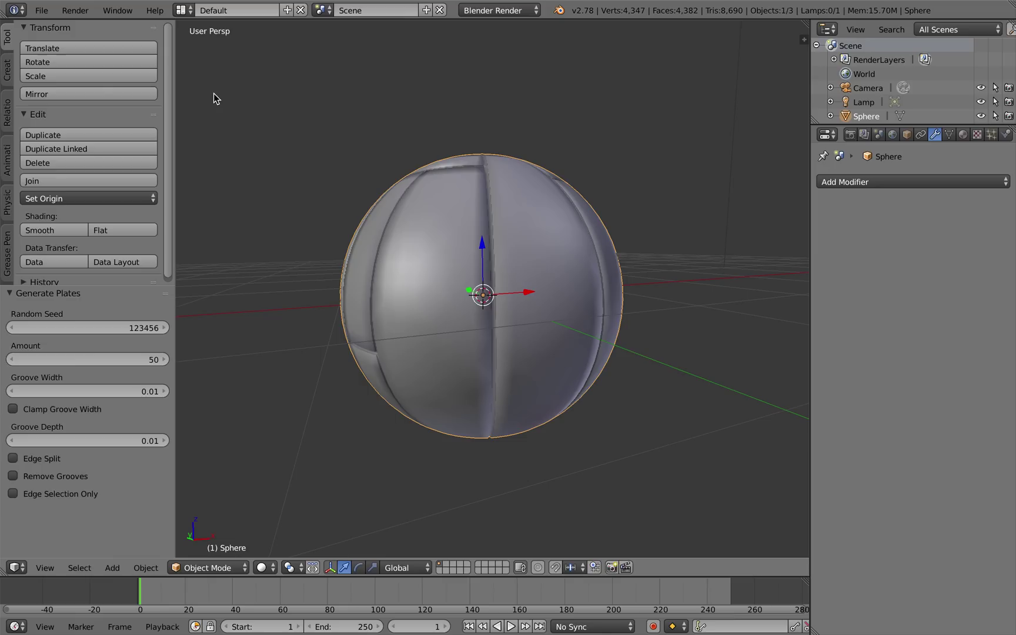
pyautogui.moveTo(461, 352); pyautogui.dragTo(476, 286, button='middle')
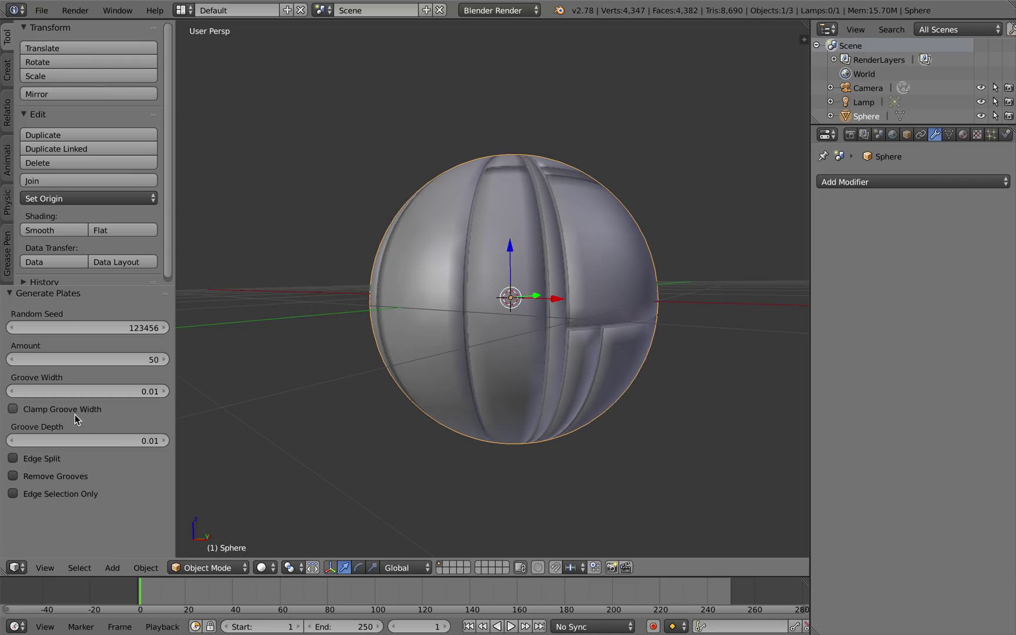
# Enable Edge Split in Generate Plates and raise the plate Amount to 128
pyautogui.click(20, 459)
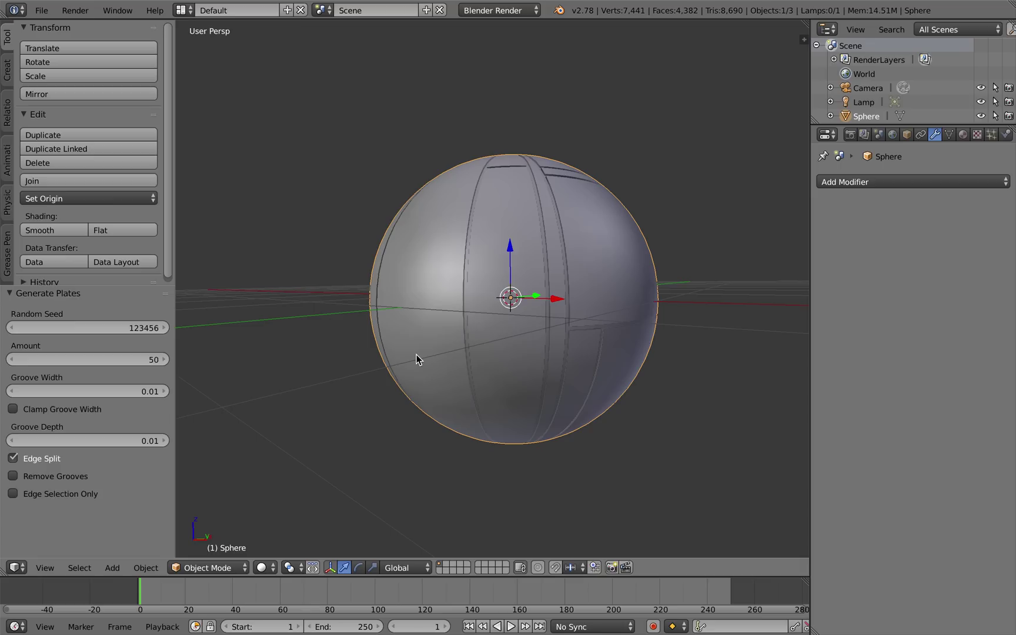
pyautogui.scroll(1, 416, 354)
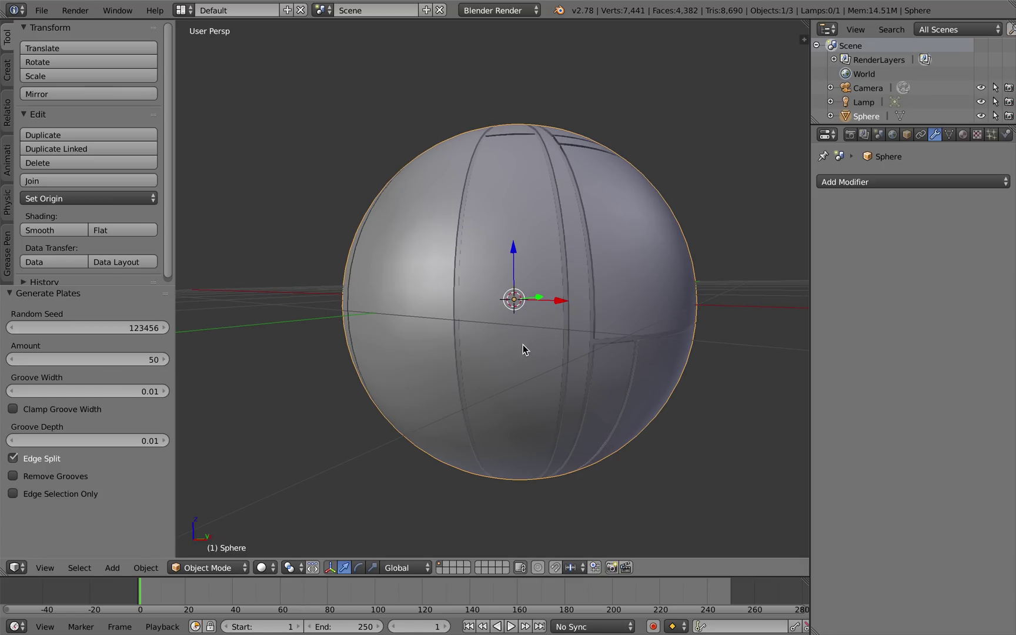
pyautogui.moveTo(523, 344)
pyautogui.mouseDown(button='middle')
pyautogui.moveTo(492, 411)
pyautogui.moveTo(483, 355)
pyautogui.moveTo(508, 359)
pyautogui.mouseUp(button='middle')
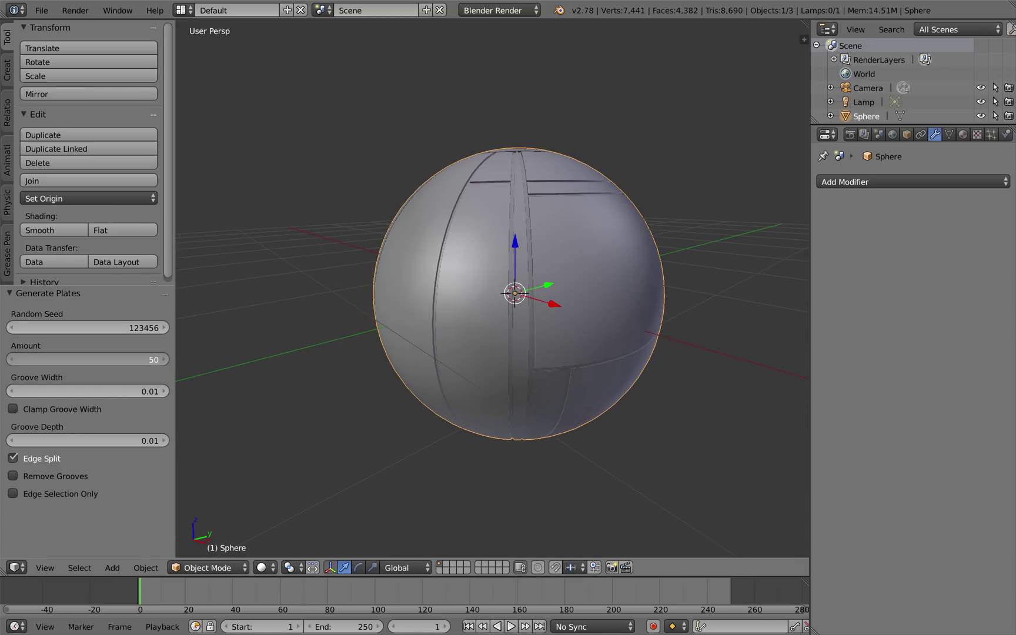
pyautogui.moveTo(145, 359); pyautogui.dragTo(127, 364)
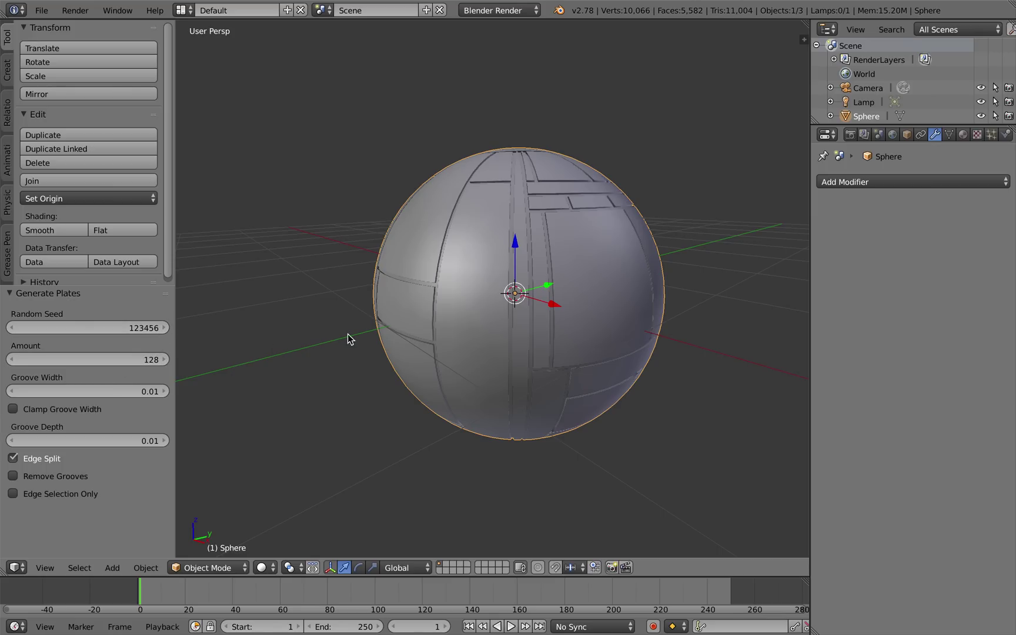
pyautogui.moveTo(350, 338); pyautogui.dragTo(439, 324, button='middle')
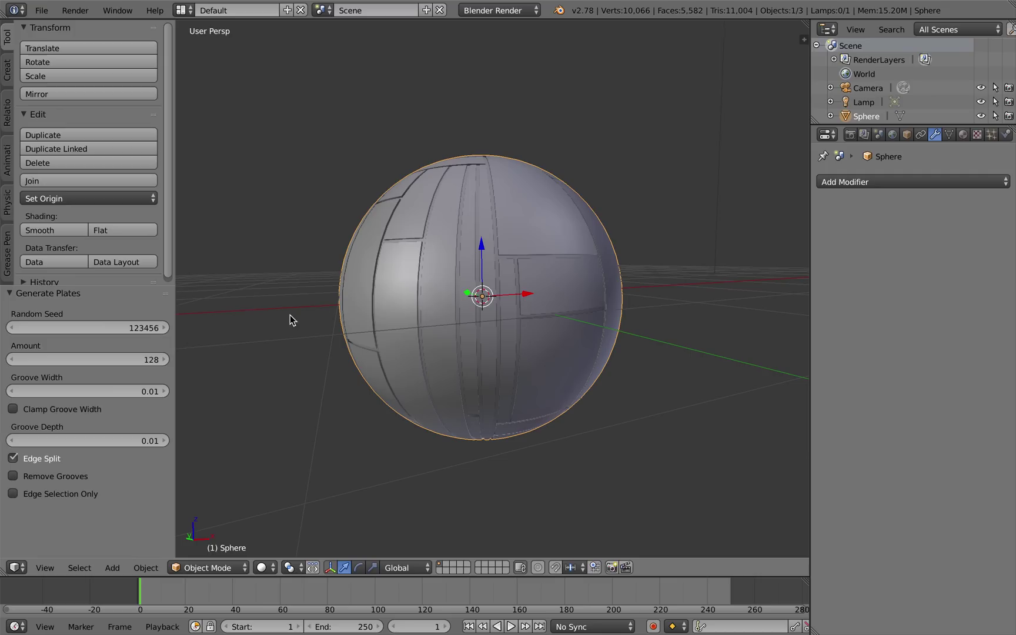
# Step the Random Seed up to 123460 and orbit to view the new layout
pyautogui.click(163, 327)
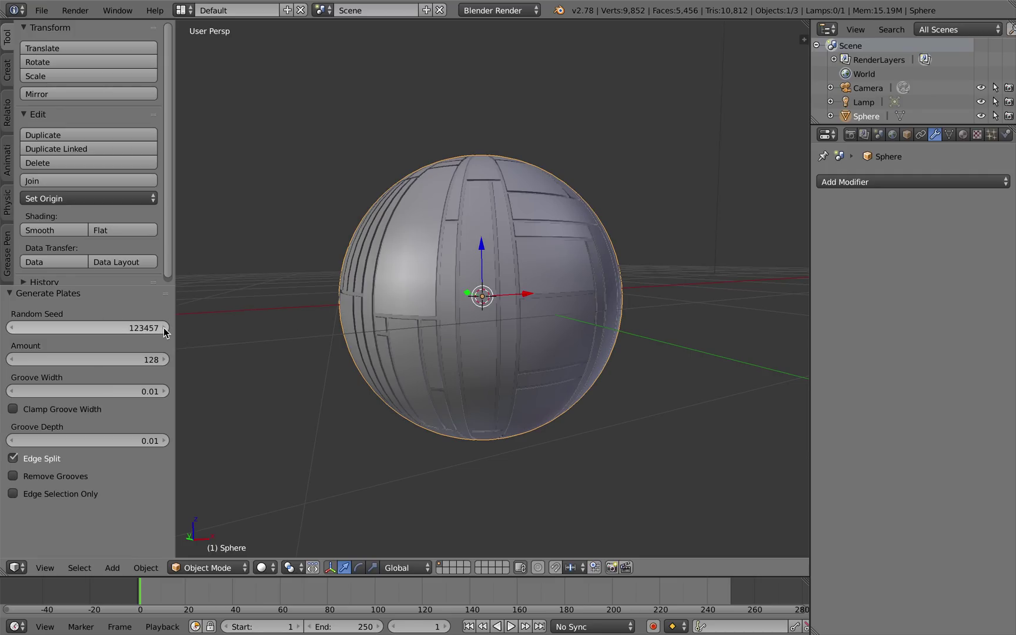
pyautogui.click(164, 328)
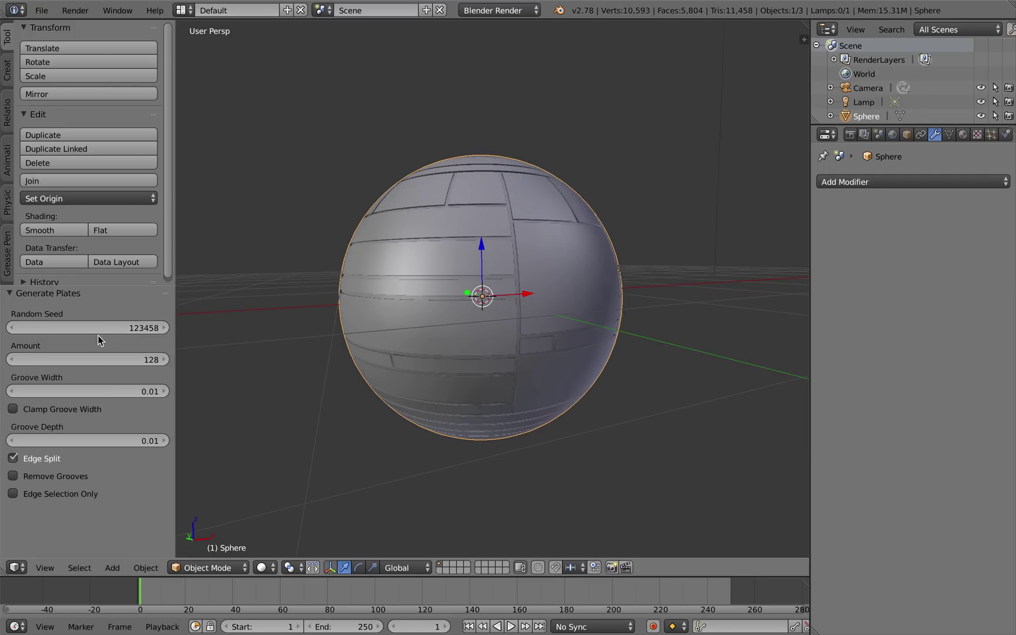
pyautogui.click(163, 328)
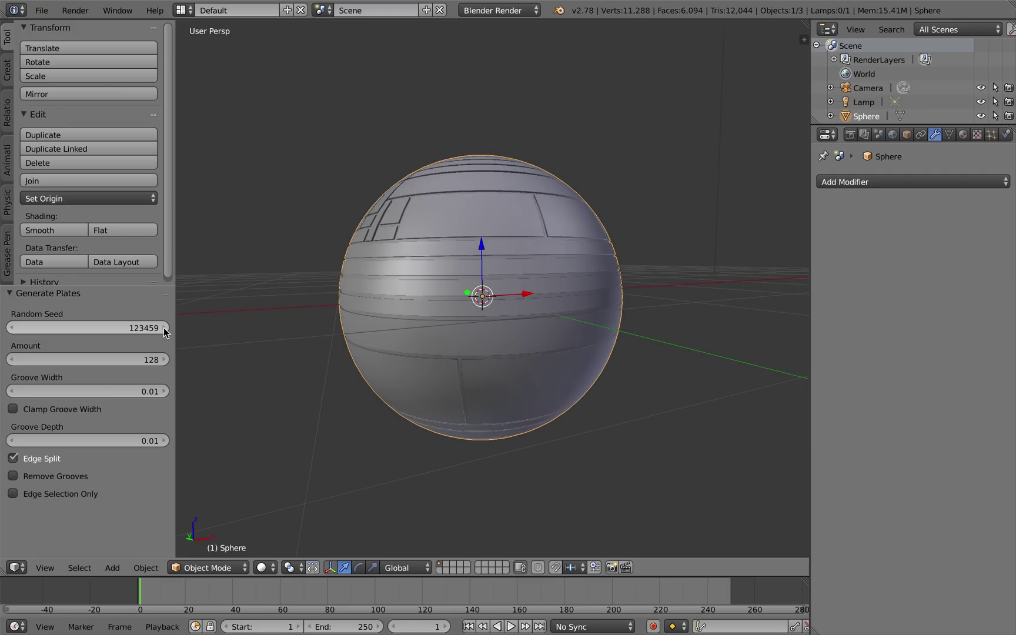
pyautogui.click(164, 328)
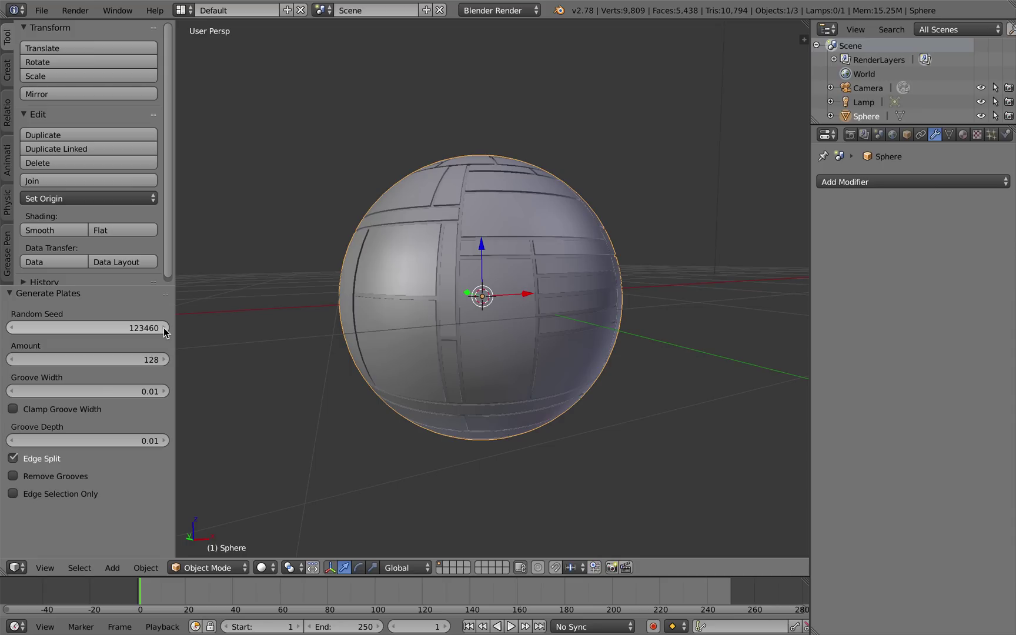
pyautogui.moveTo(408, 344); pyautogui.dragTo(291, 378, button='middle')
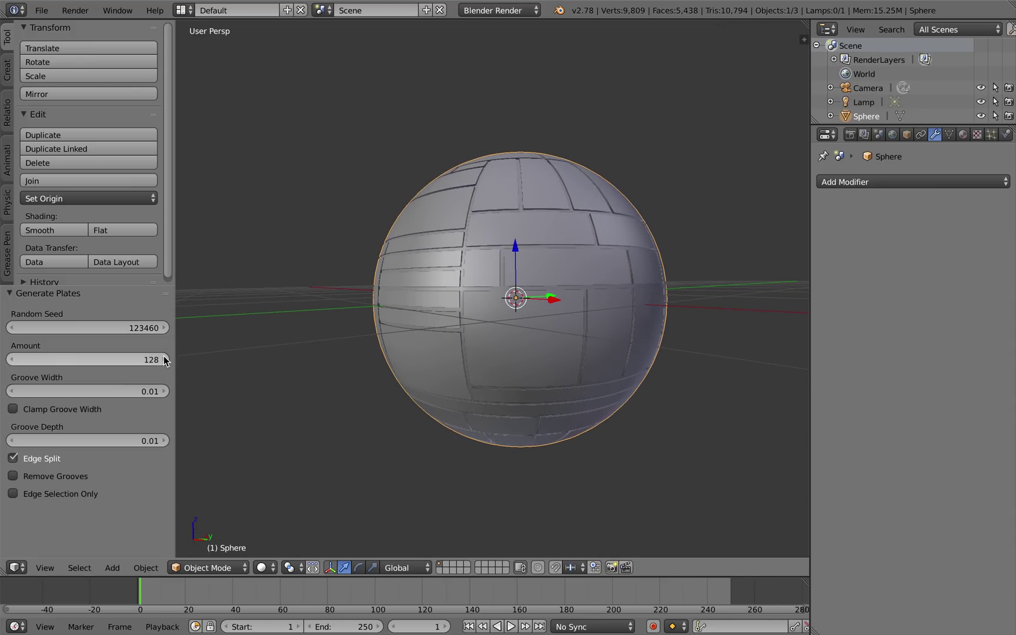
# Set the sphere's groove width to 0.07 and enable Clamp Groove Width
pyautogui.moveTo(98, 360); pyautogui.dragTo(96, 362)
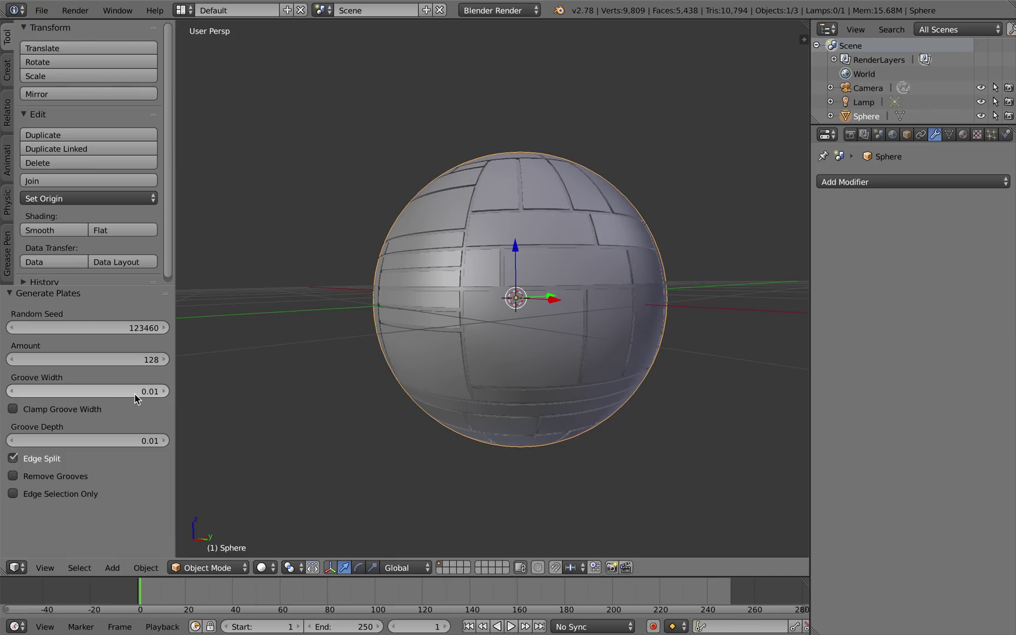
pyautogui.moveTo(135, 394); pyautogui.dragTo(136, 394)
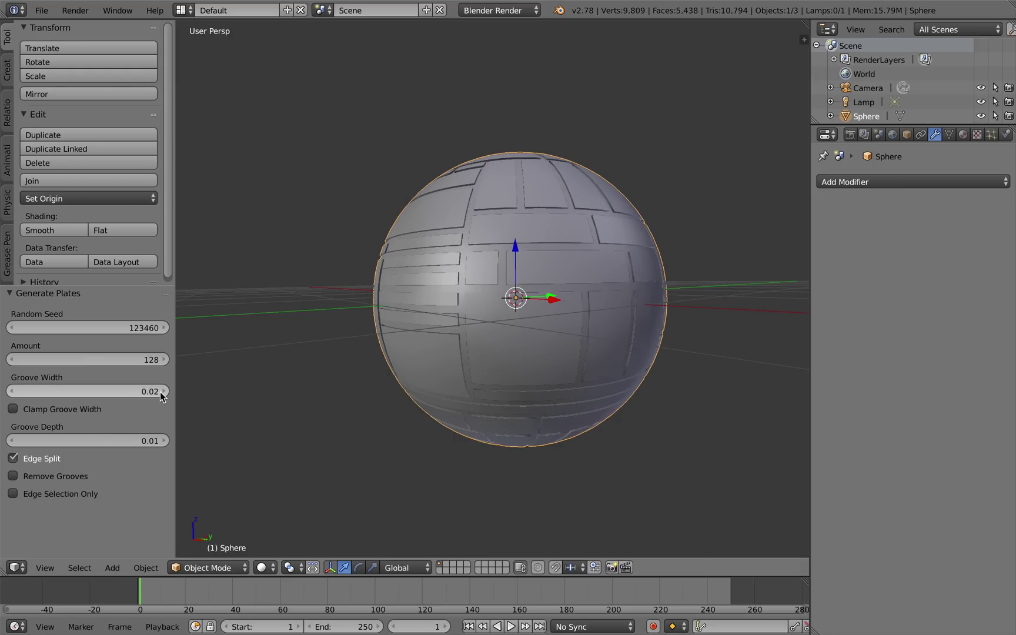
pyautogui.moveTo(136, 391); pyautogui.dragTo(135, 394)
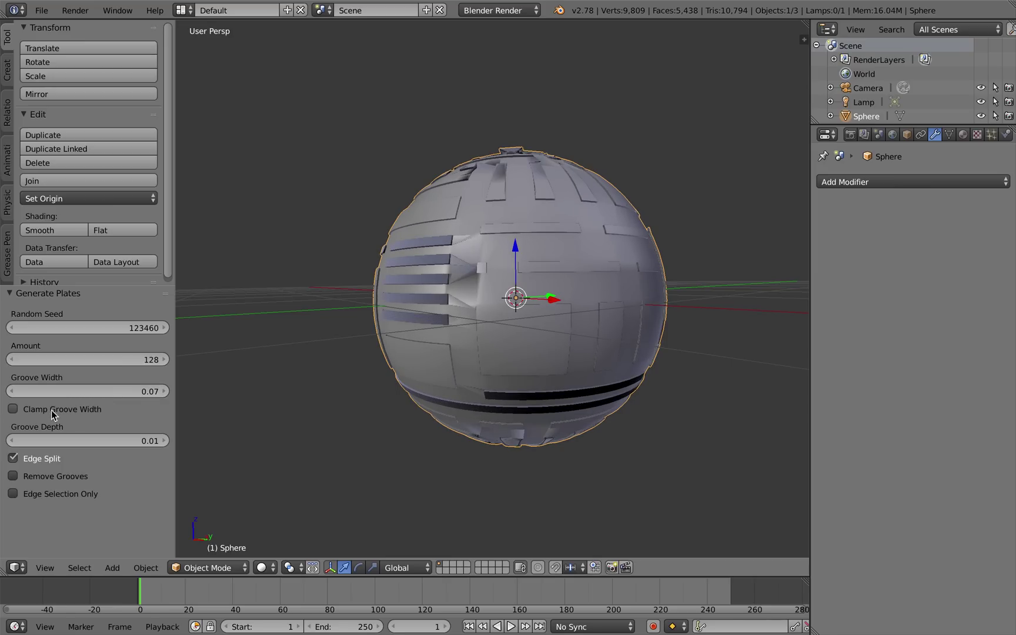
pyautogui.click(13, 409)
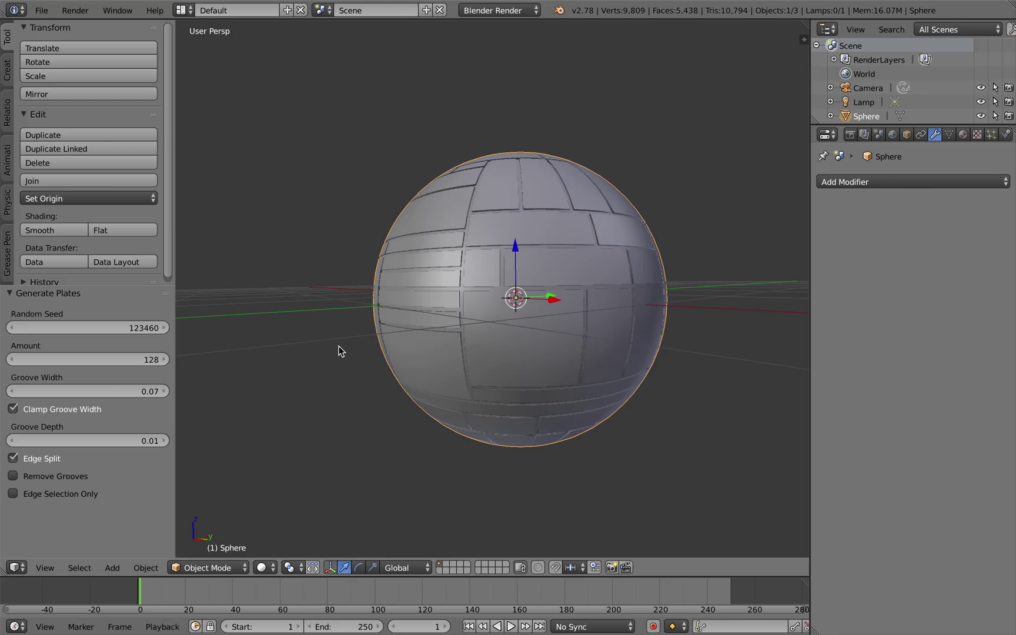
# Set the sphere's plate groove depth to 0.02
pyautogui.moveTo(118, 440); pyautogui.dragTo(120, 442)
pyautogui.scroll(3, 433, 349)
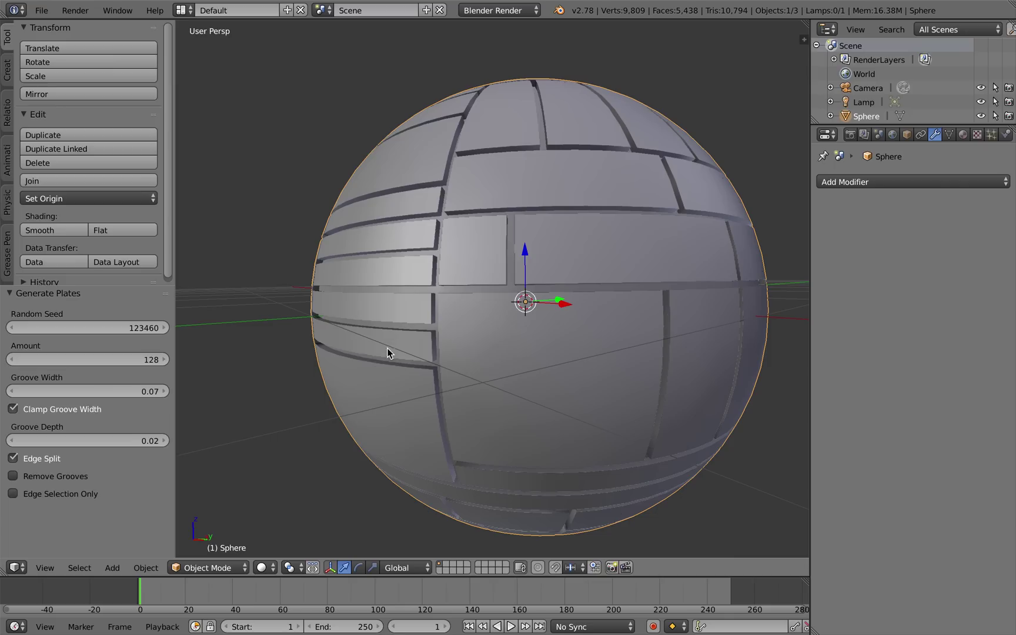
pyautogui.moveTo(98, 443); pyautogui.dragTo(97, 442)
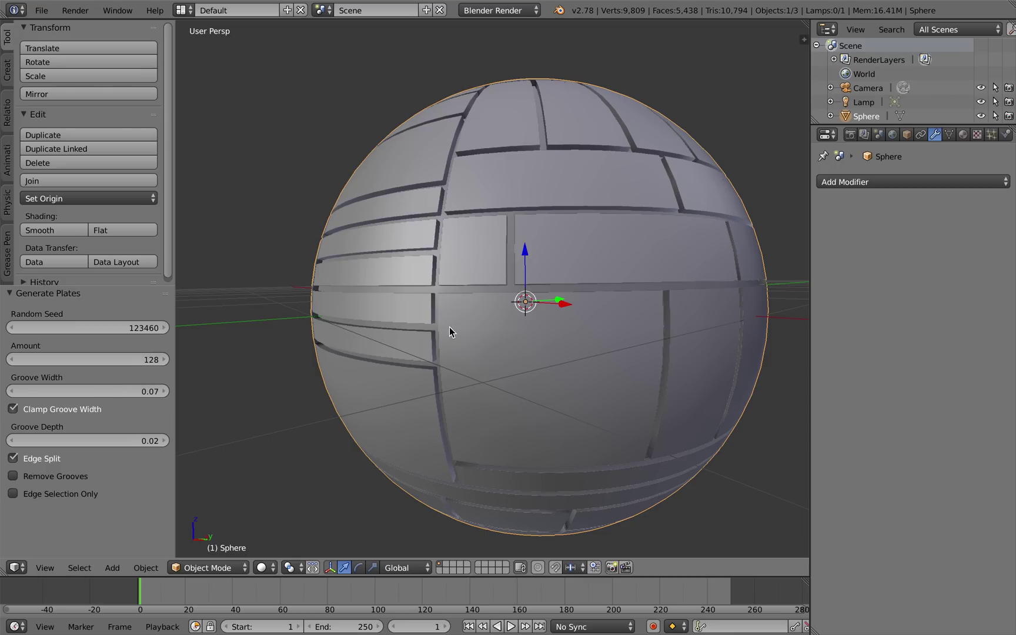
# Enable Edge Split, then test Remove Grooves and switch it back off
pyautogui.click(43, 460)
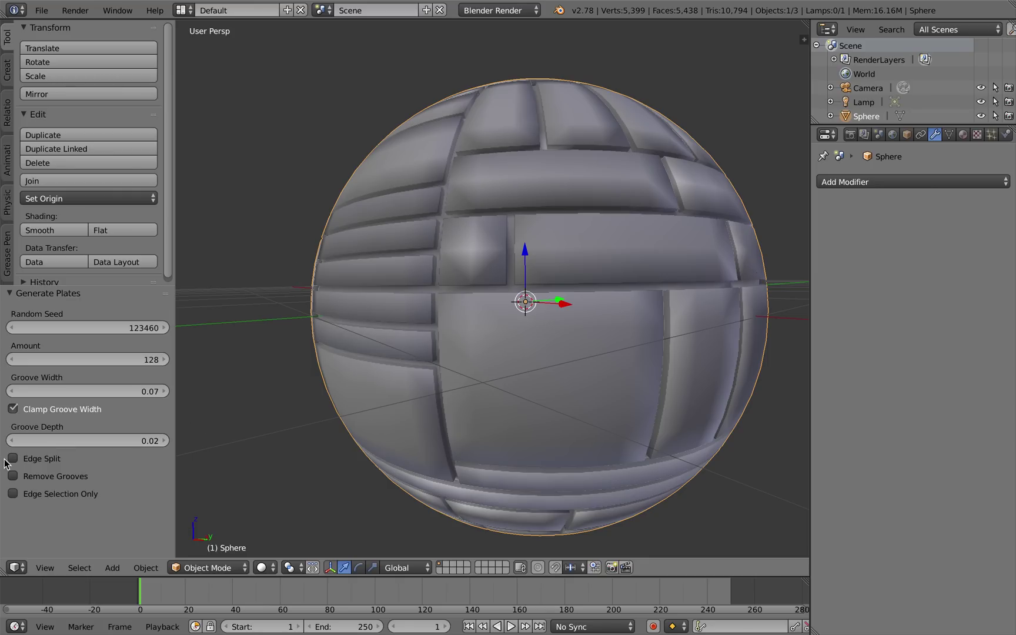
pyautogui.click(28, 462)
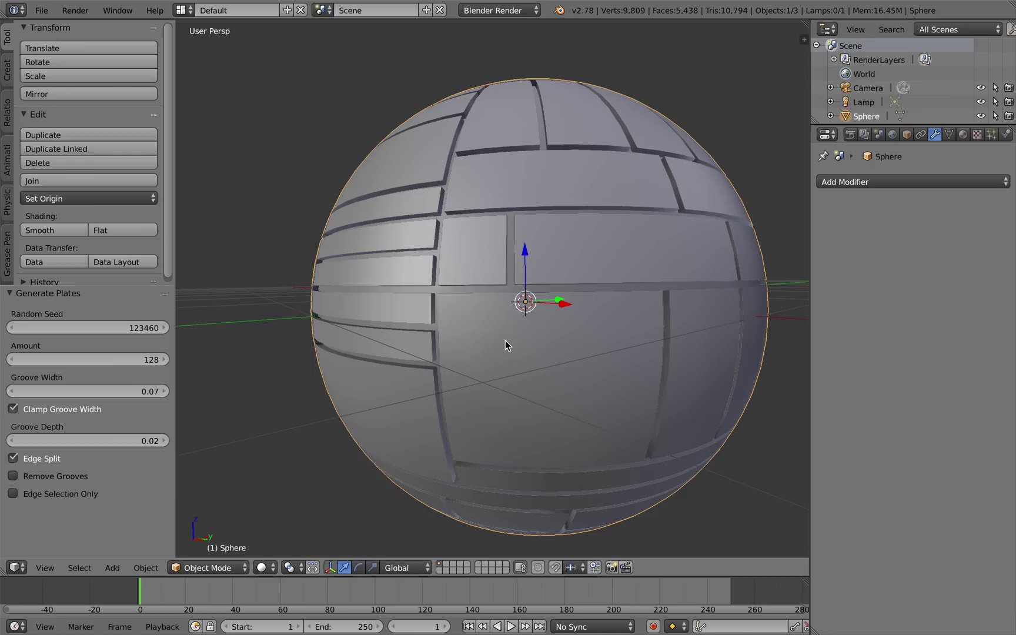
pyautogui.click(64, 477)
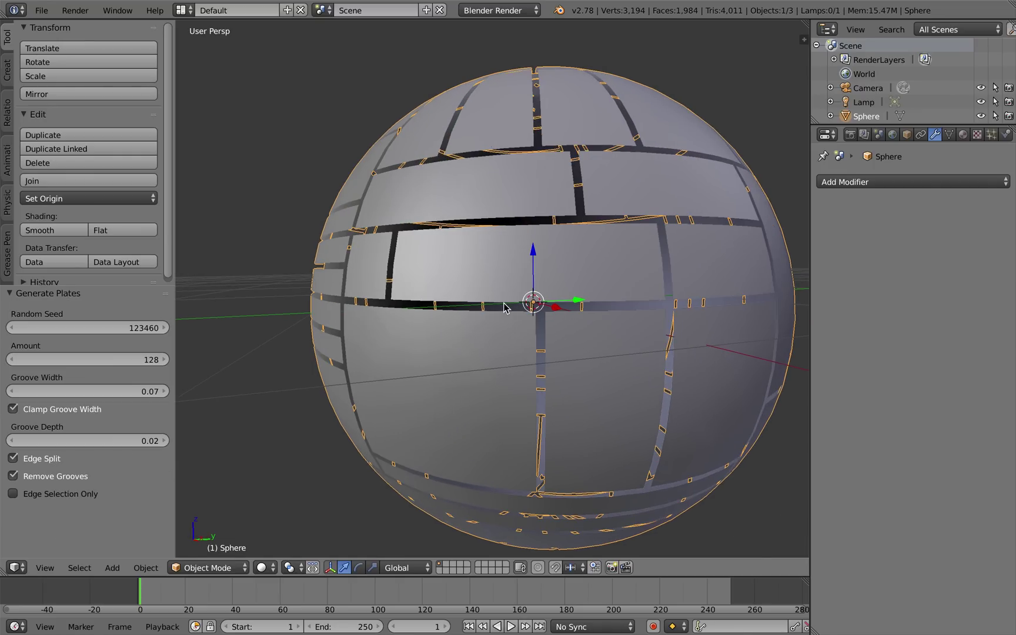
pyautogui.scroll(-3, 500, 312)
pyautogui.moveTo(500, 312); pyautogui.dragTo(550, 305, button='middle')
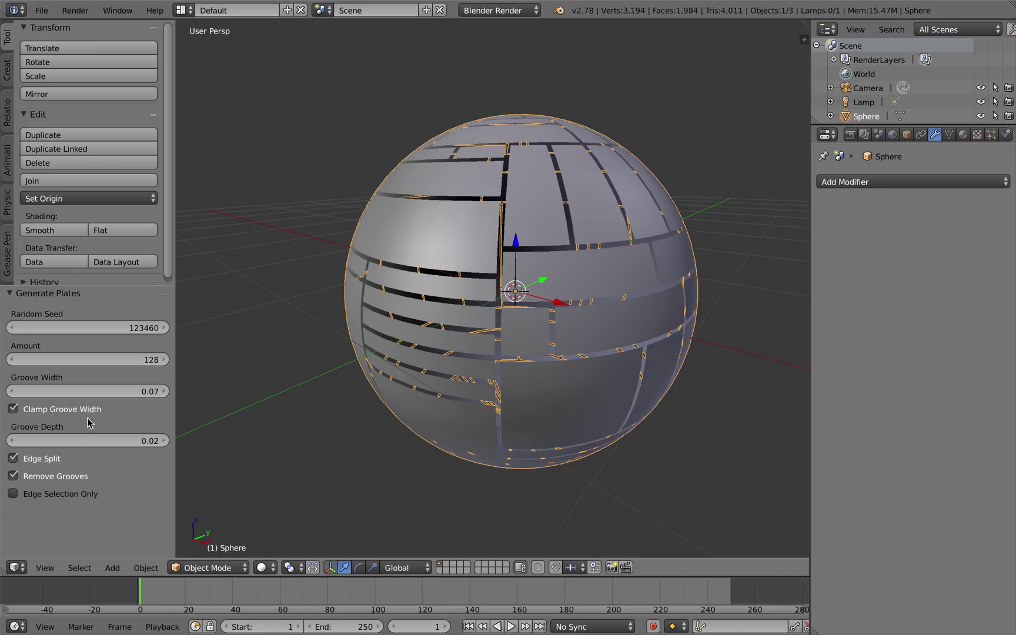
pyautogui.click(63, 481)
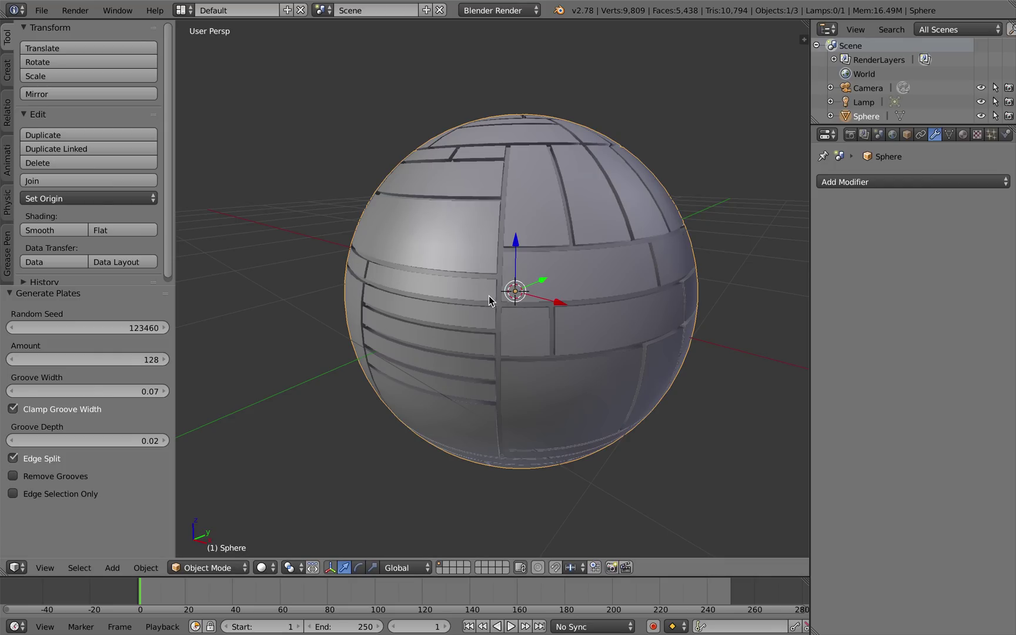
# Undo Generate Plates and enter Edit Mode in face select with nothing selected
pyautogui.hotkey('ctrl', 'z')
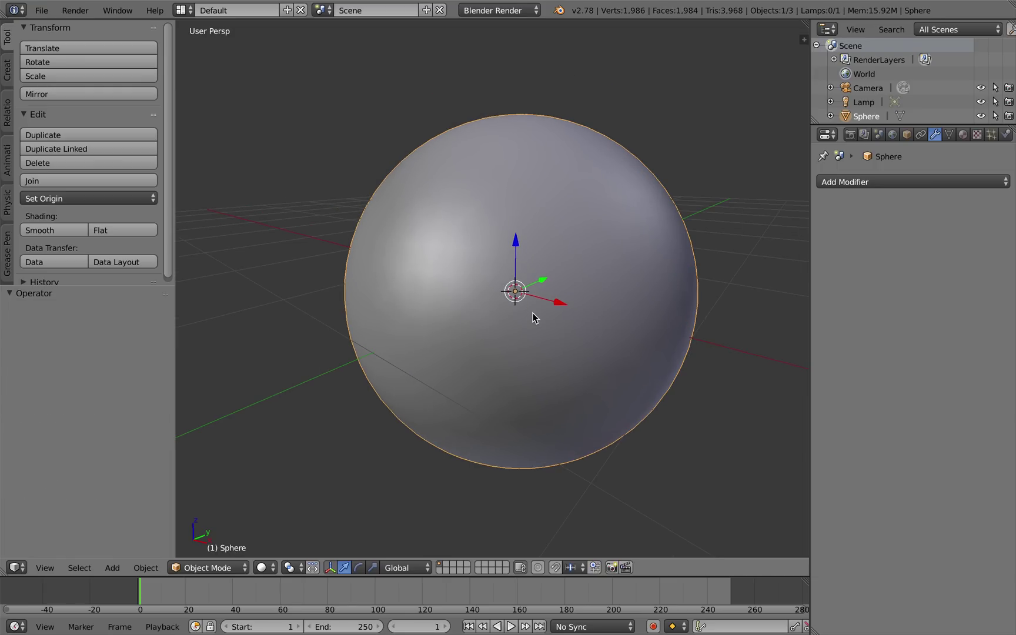
pyautogui.press('Tab')
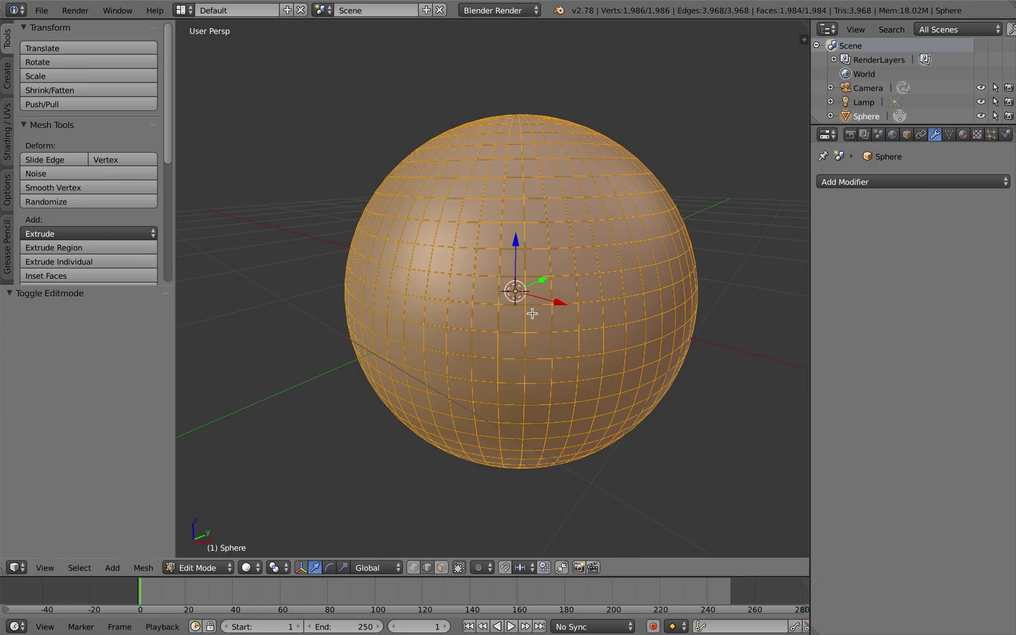
pyautogui.click(443, 569)
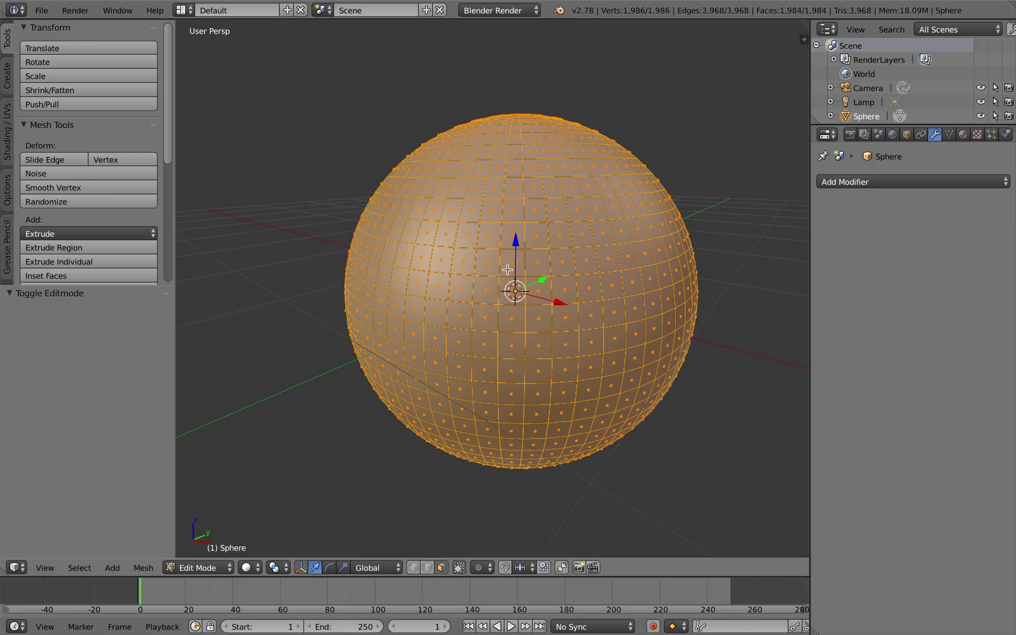
pyautogui.press('a')
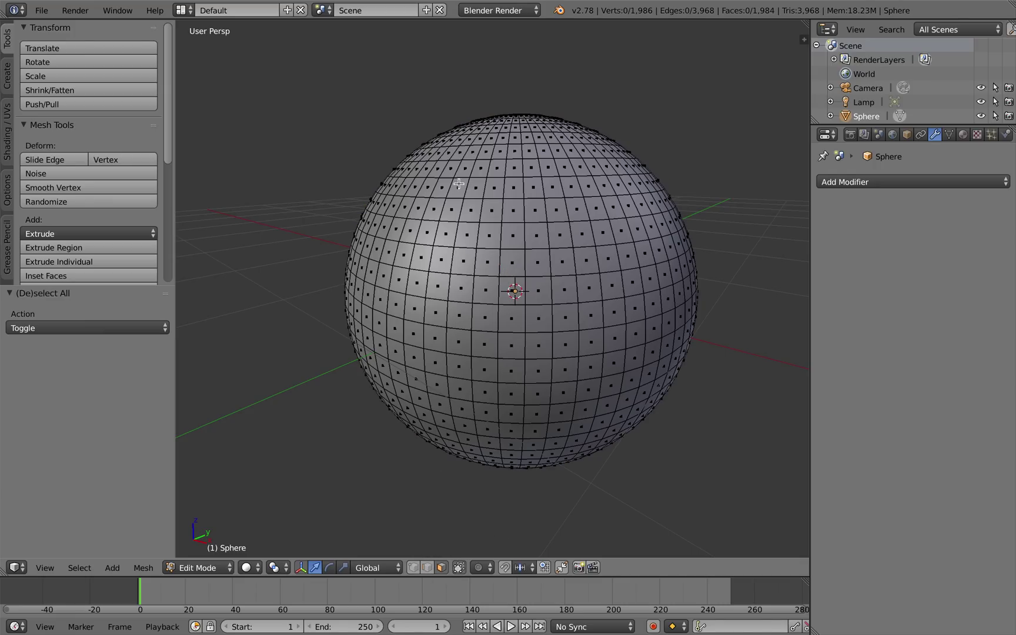
# Select three rectangular face patches: front, right side and near the top
pyautogui.rightClick(427, 233)
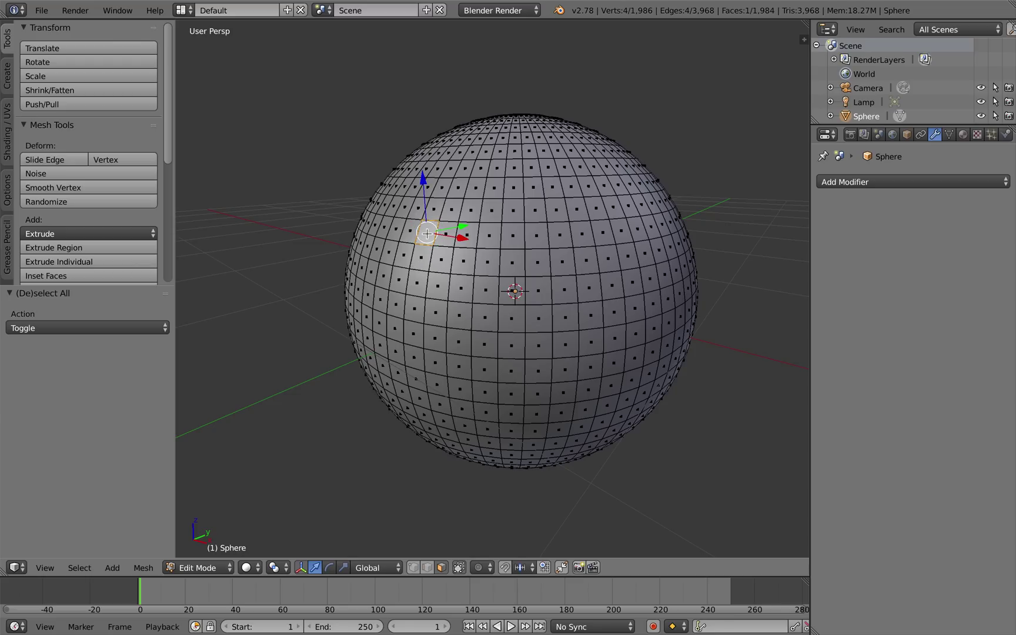
pyautogui.keyDown('ctrl'); pyautogui.keyDown('shift'); pyautogui.rightClick(485, 347); pyautogui.keyUp('shift'); pyautogui.keyUp('ctrl')
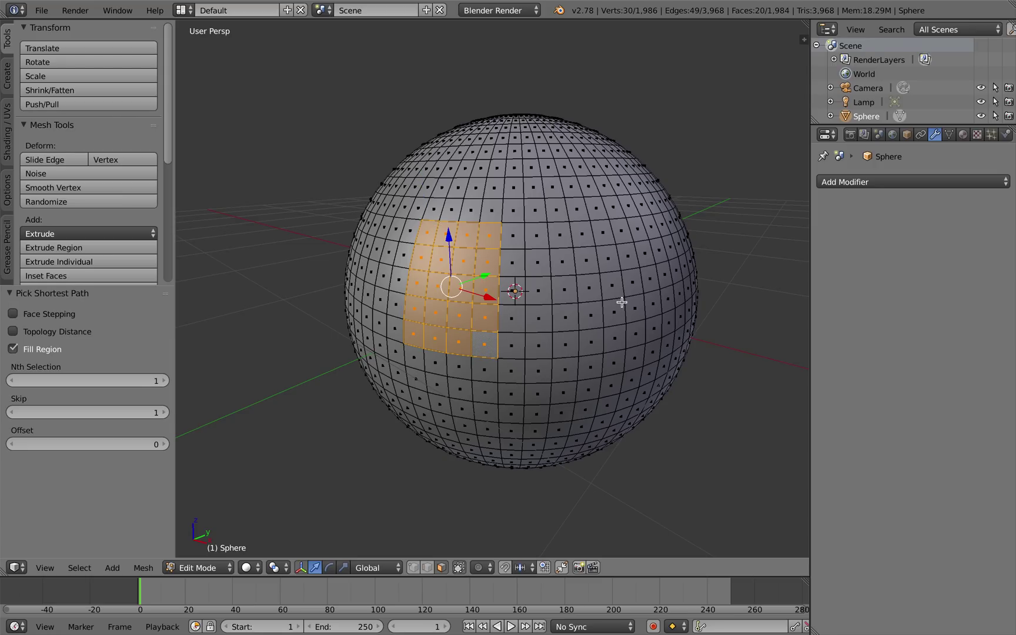
pyautogui.keyDown('shift'); pyautogui.rightClick(578, 235); pyautogui.keyUp('shift')
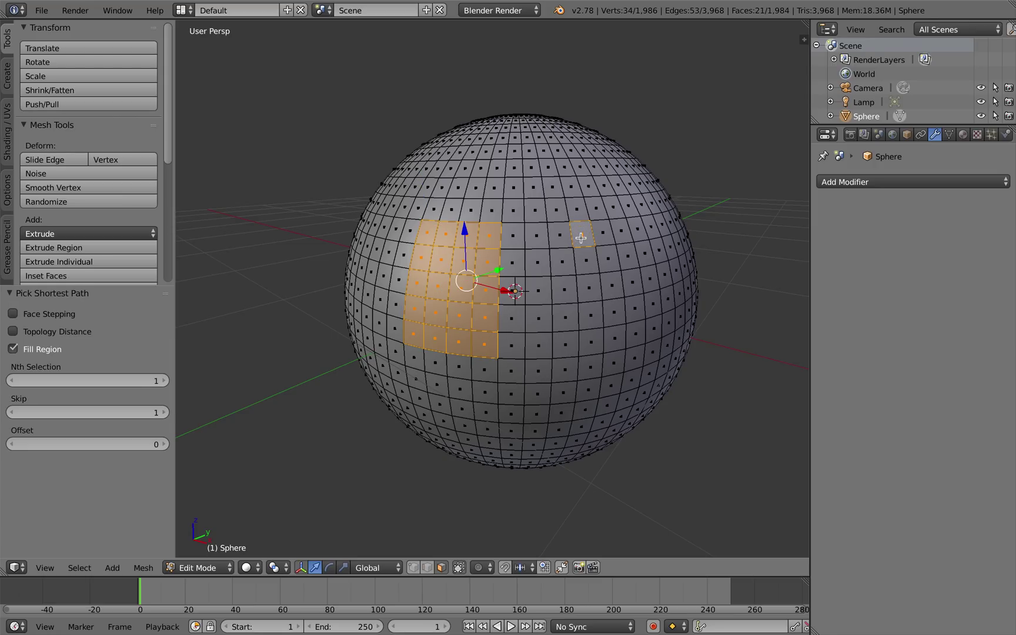
pyautogui.keyDown('ctrl'); pyautogui.keyDown('shift'); pyautogui.rightClick(636, 337); pyautogui.keyUp('shift'); pyautogui.keyUp('ctrl')
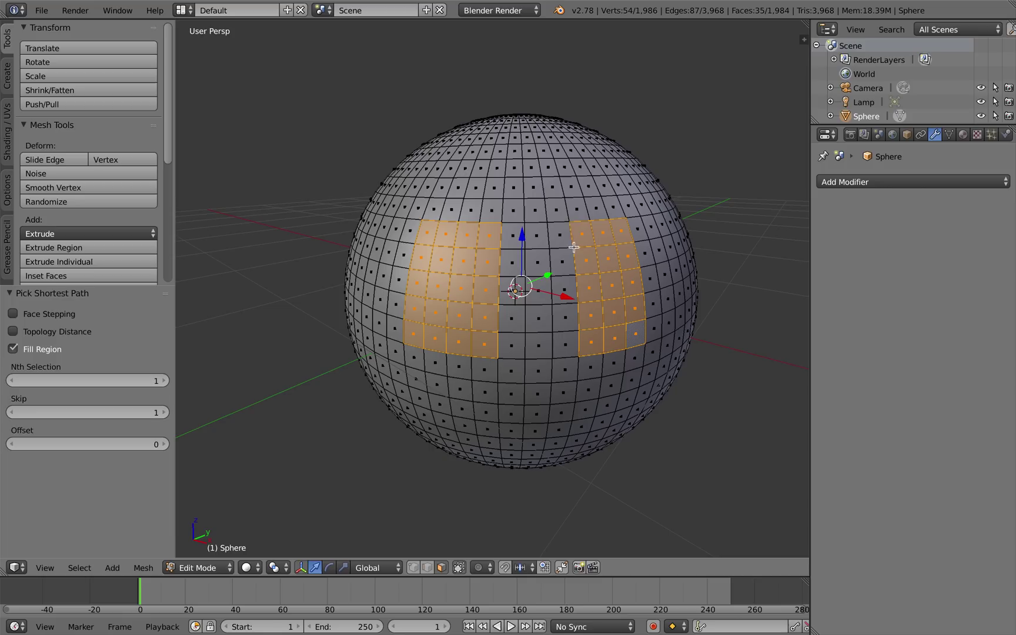
pyautogui.keyDown('shift'); pyautogui.rightClick(479, 187); pyautogui.keyUp('shift')
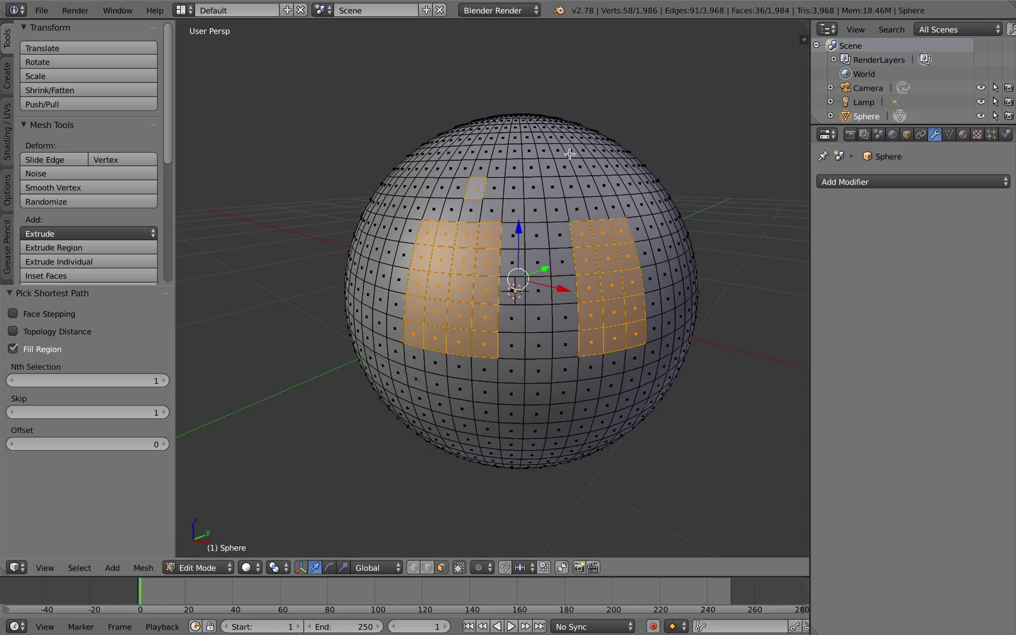
pyautogui.keyDown('ctrl'); pyautogui.keyDown('shift'); pyautogui.rightClick(559, 152); pyautogui.keyUp('shift'); pyautogui.keyUp('ctrl')
pyautogui.moveTo(601, 235); pyautogui.dragTo(579, 242, button='middle')
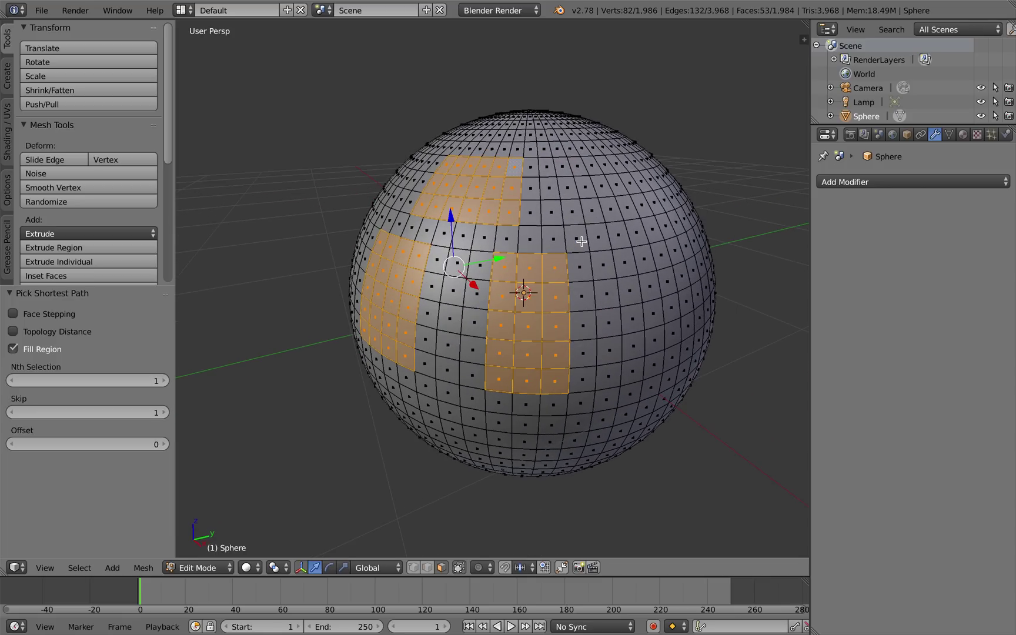
# Run Generate Plates on the three selected face patches
pyautogui.click(146, 568)
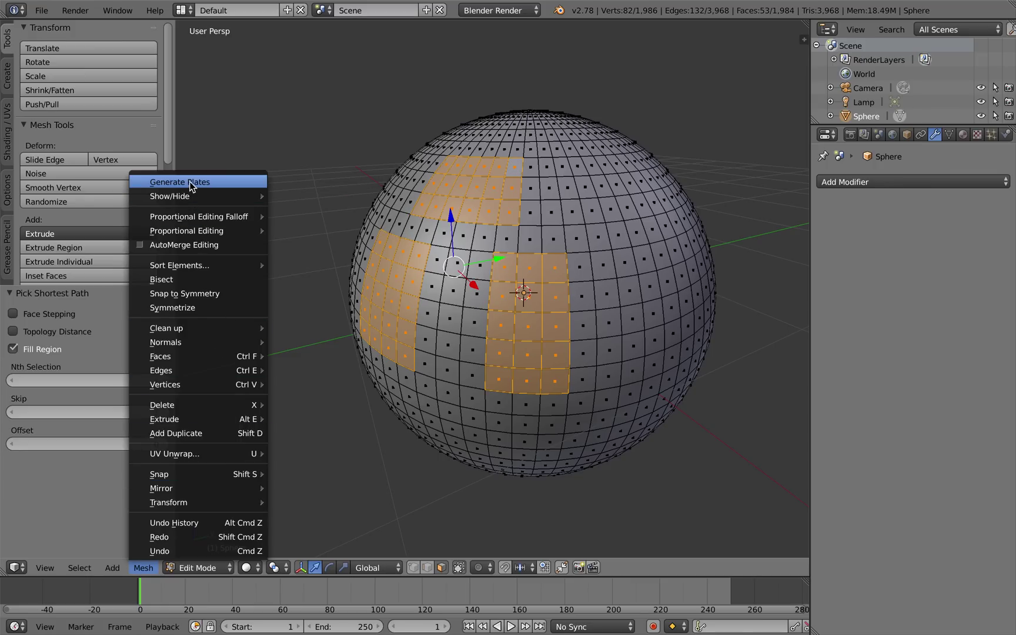
pyautogui.click(142, 568)
pyautogui.click(144, 568)
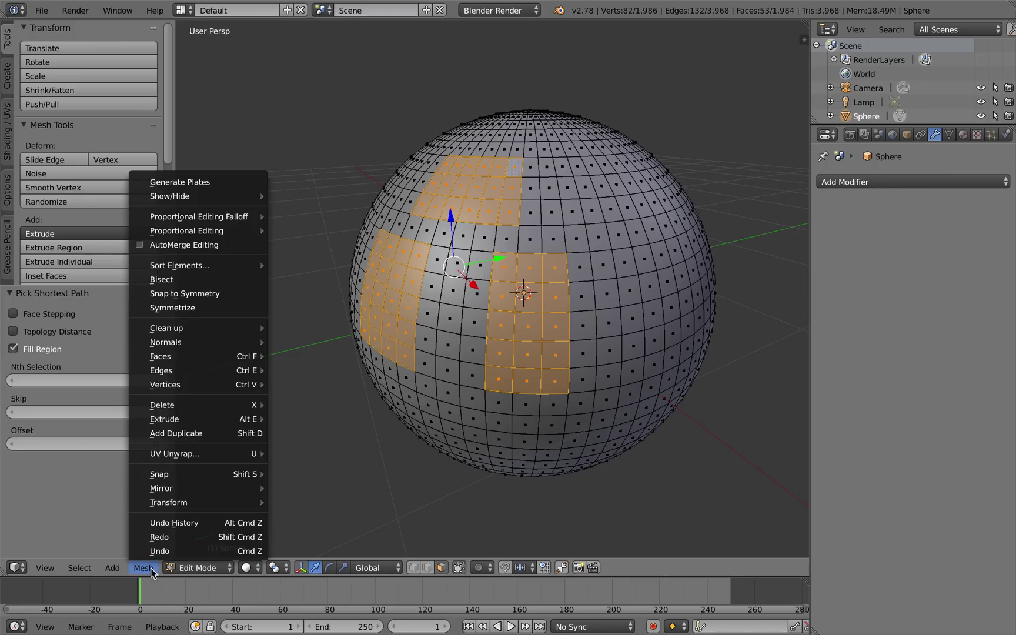
pyautogui.click(148, 568)
pyautogui.press('space')
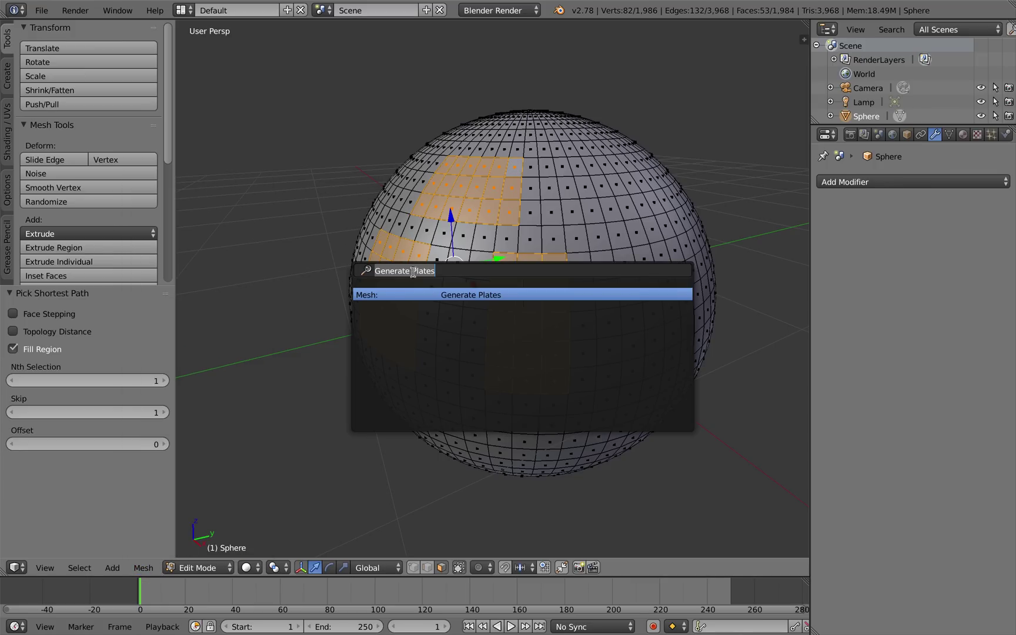
pyautogui.click(475, 296)
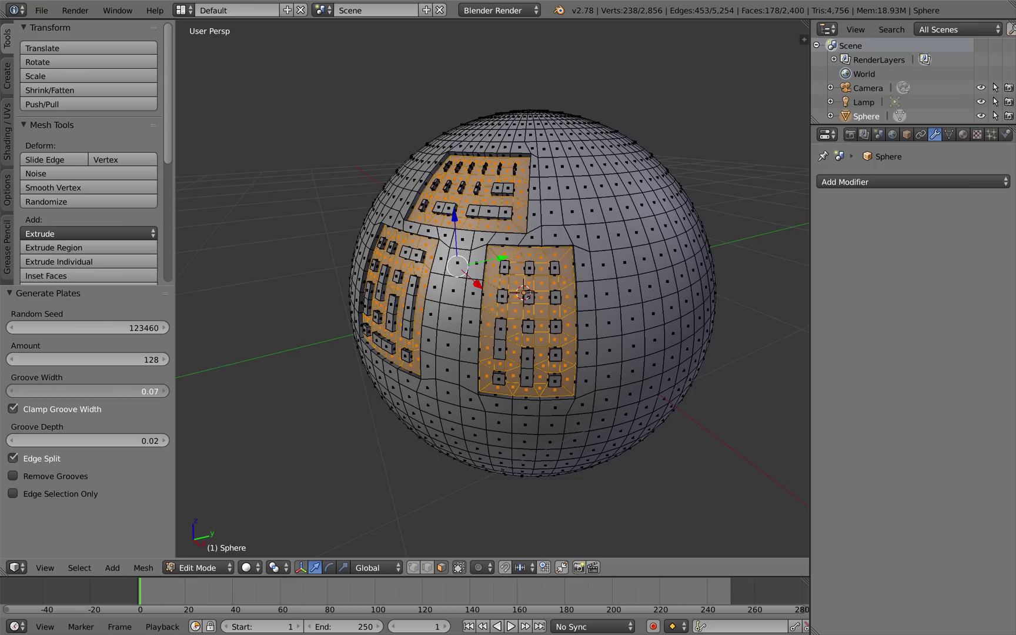
# Set Amount 28, Groove Width 0.007 and Groove Depth 0.008
pyautogui.moveTo(88, 391); pyautogui.dragTo(50, 391)
pyautogui.moveTo(153, 365)
pyautogui.mouseDown()
pyautogui.moveTo(84, 364)
pyautogui.moveTo(156, 363)
pyautogui.mouseUp()
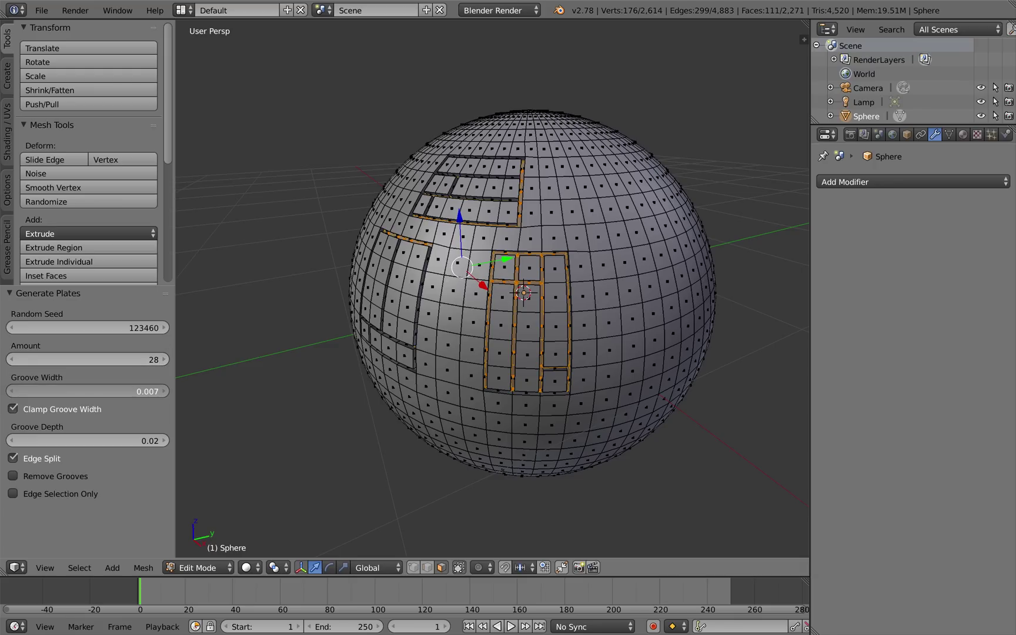
pyautogui.moveTo(88, 391); pyautogui.dragTo(88, 391)
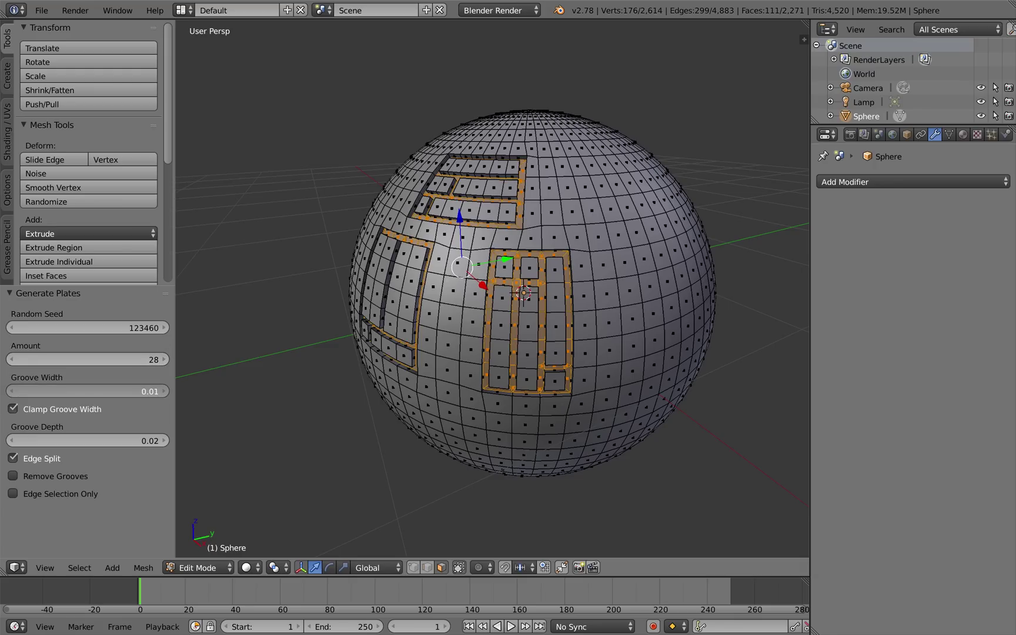
pyautogui.moveTo(433, 310); pyautogui.dragTo(513, 308, button='middle')
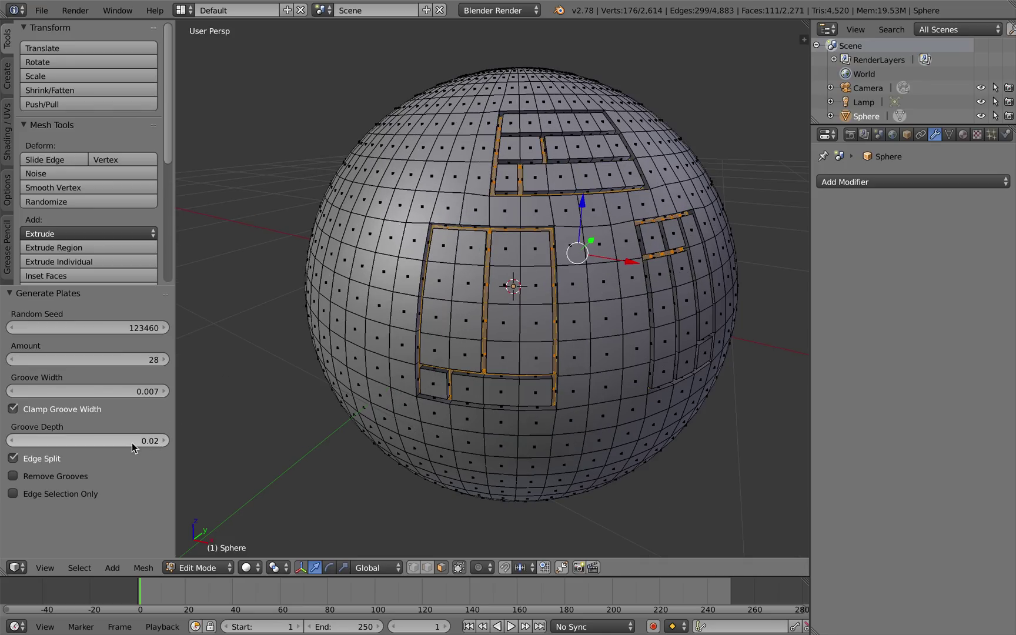
pyautogui.moveTo(89, 440)
pyautogui.mouseDown()
pyautogui.moveTo(23, 441)
pyautogui.moveTo(76, 441)
pyautogui.mouseUp()
pyautogui.moveTo(450, 362); pyautogui.dragTo(424, 351, button='middle')
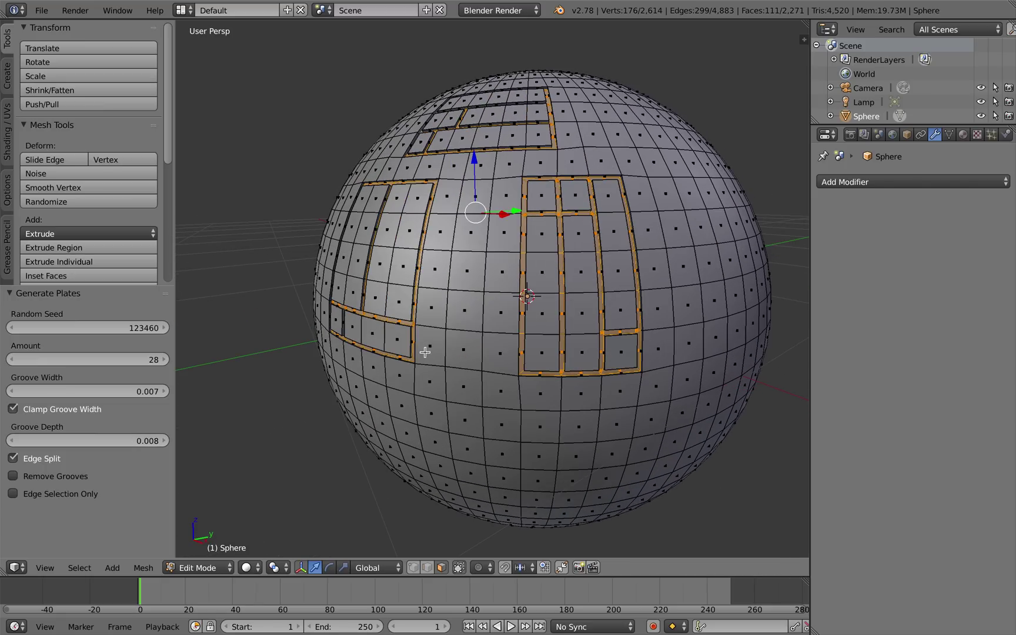
# Reroll the plate layout twice with new random seeds
pyautogui.click(165, 328)
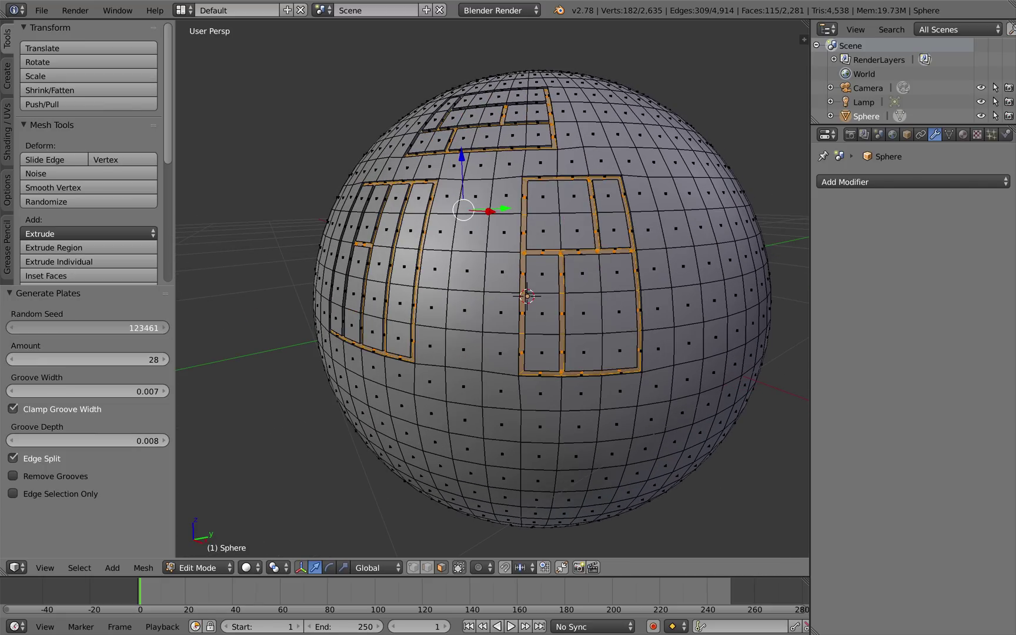
pyautogui.click(165, 328)
pyautogui.scroll(-2, 411, 348)
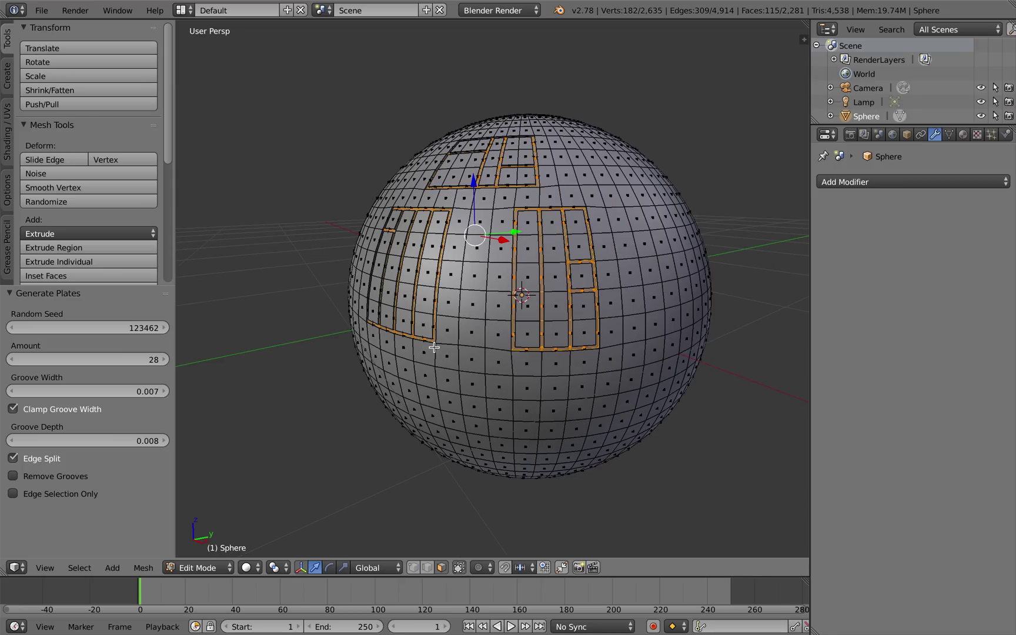
pyautogui.moveTo(434, 347); pyautogui.dragTo(494, 345, button='middle')
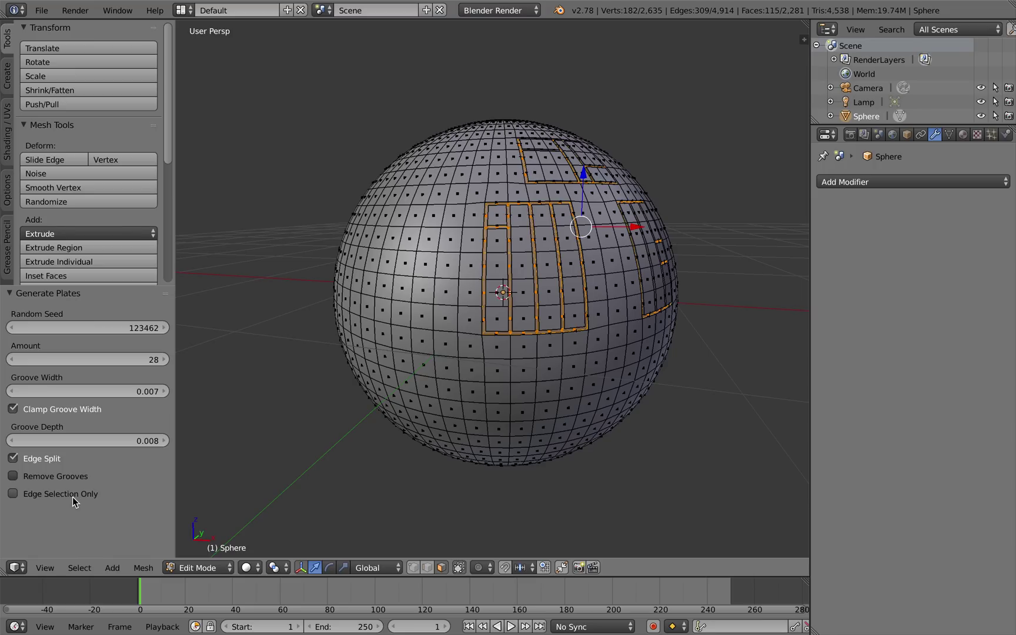
pyautogui.moveTo(520, 315)
pyautogui.mouseDown(button='middle')
pyautogui.moveTo(532, 308)
pyautogui.moveTo(515, 311)
pyautogui.mouseUp(button='middle')
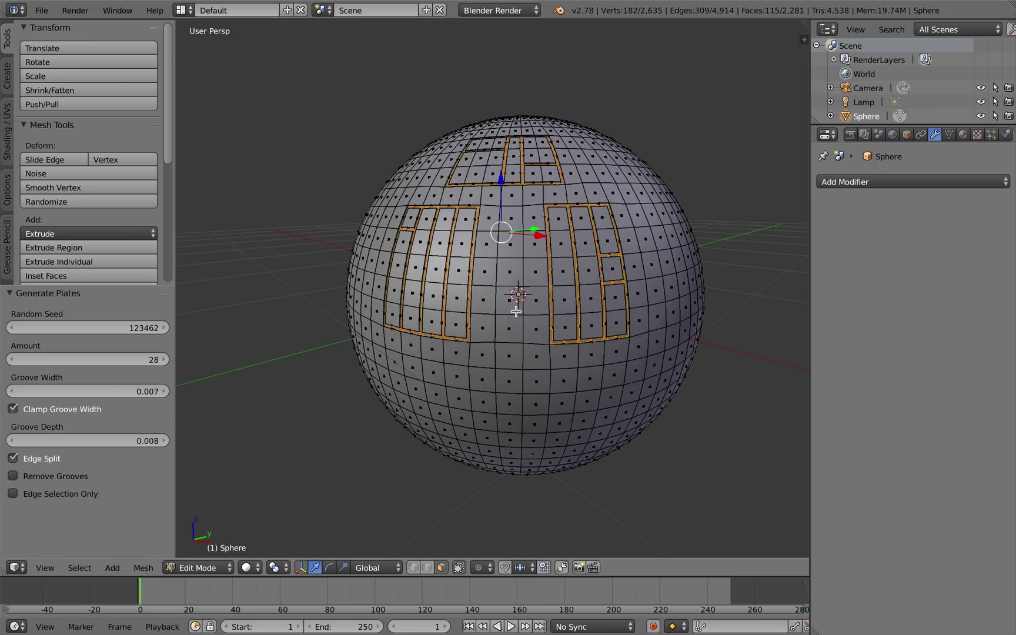
# Enable Edge Selection Only and orbit to inspect the plated patches
pyautogui.click(13, 493)
pyautogui.scroll(2, 463, 315)
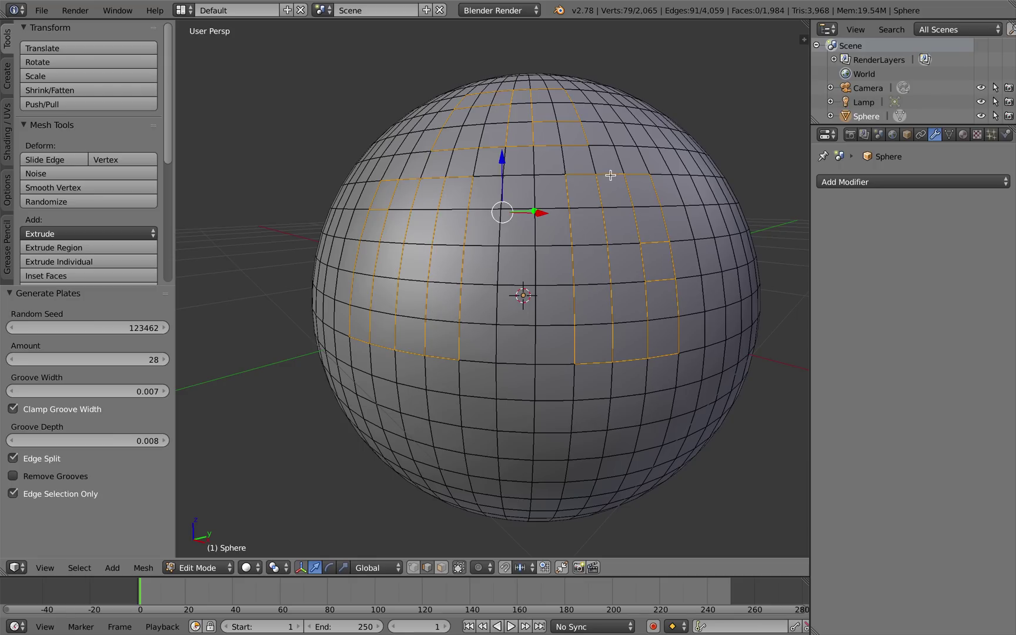
pyautogui.scroll(-1, 445, 268)
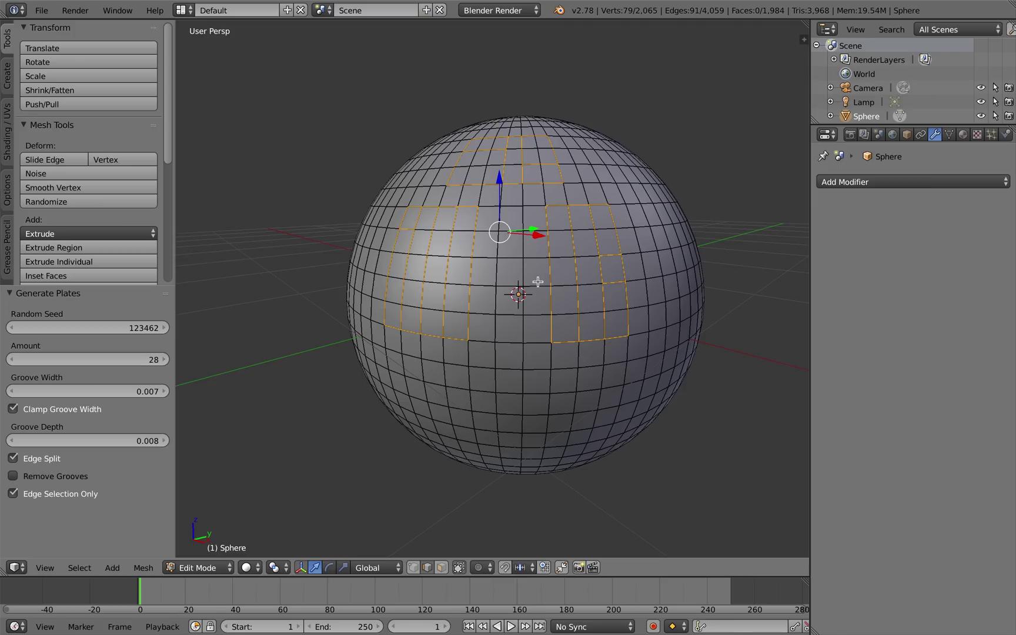
pyautogui.moveTo(394, 230); pyautogui.dragTo(427, 223, button='middle')
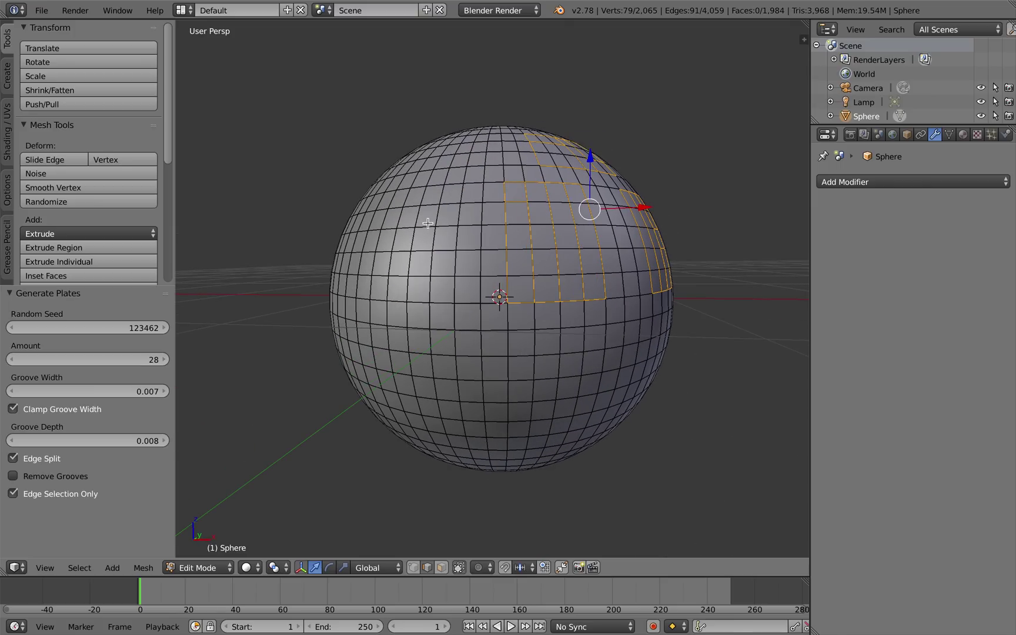
pyautogui.scroll(-1, 577, 249)
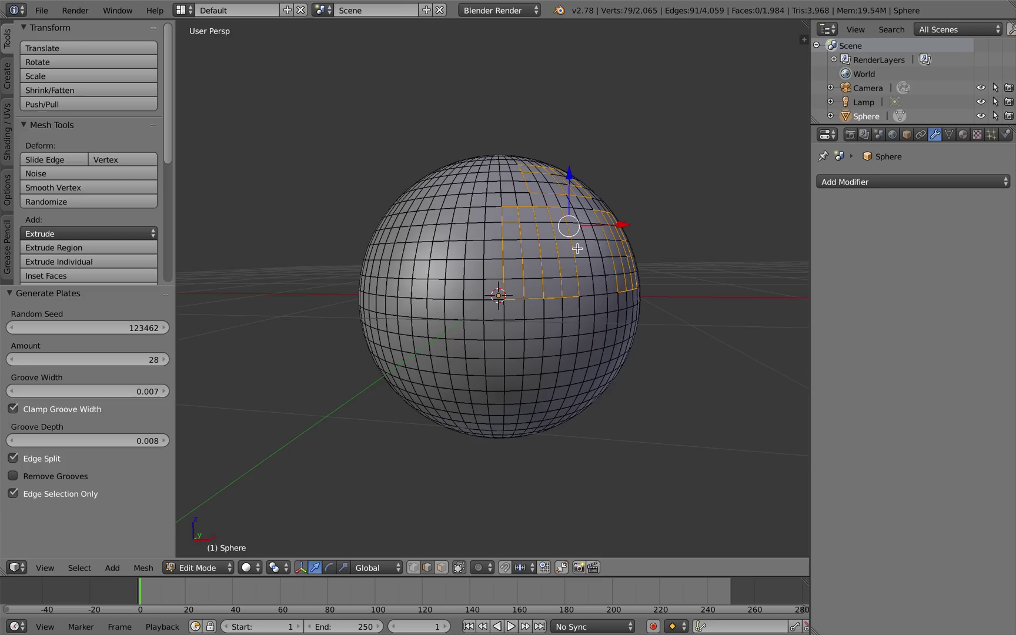
pyautogui.moveTo(570, 237); pyautogui.dragTo(532, 243, button='middle')
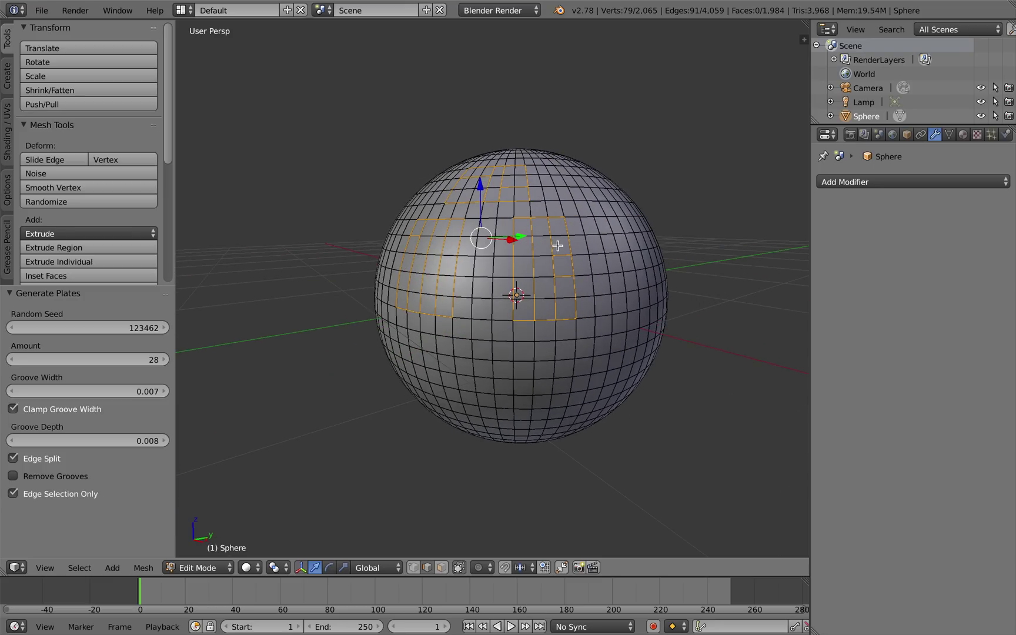
# Leave Edit Mode and open scriptTest20.blend from the recent files
pyautogui.press('Tab')
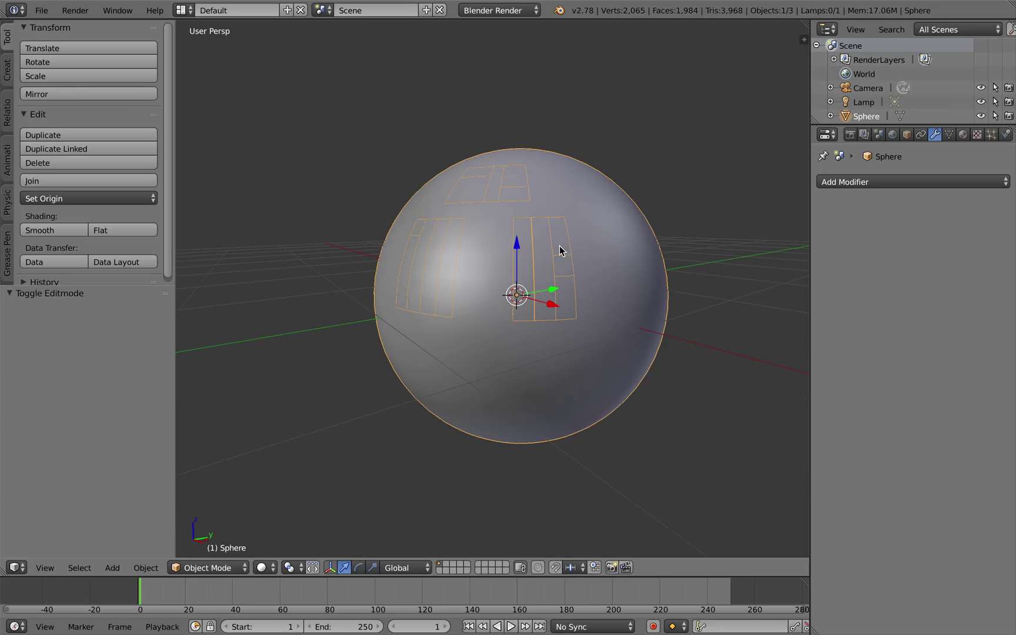
pyautogui.click(41, 10)
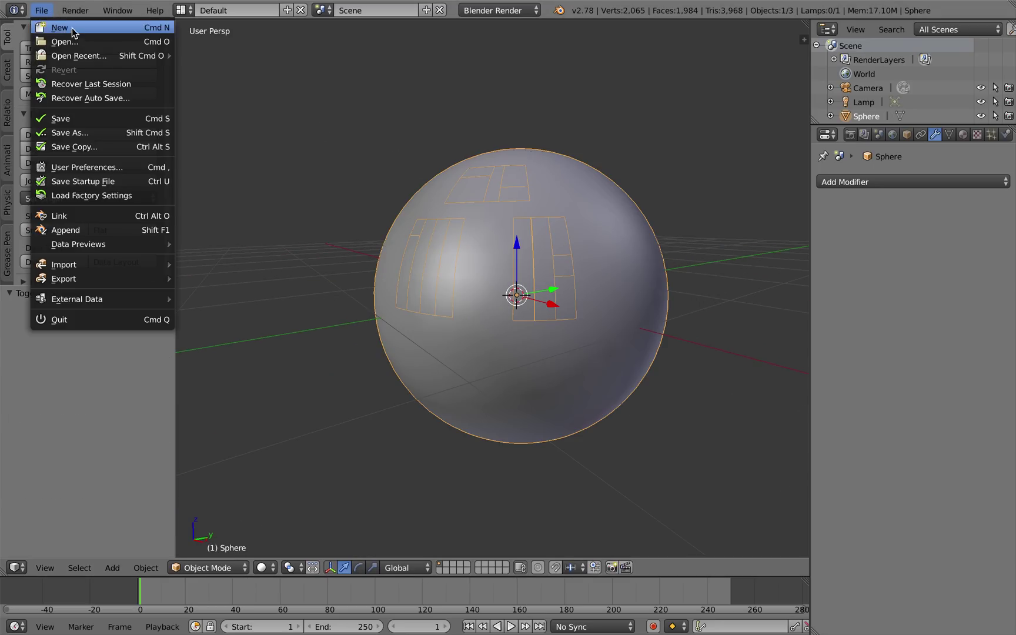
pyautogui.moveTo(91, 54)
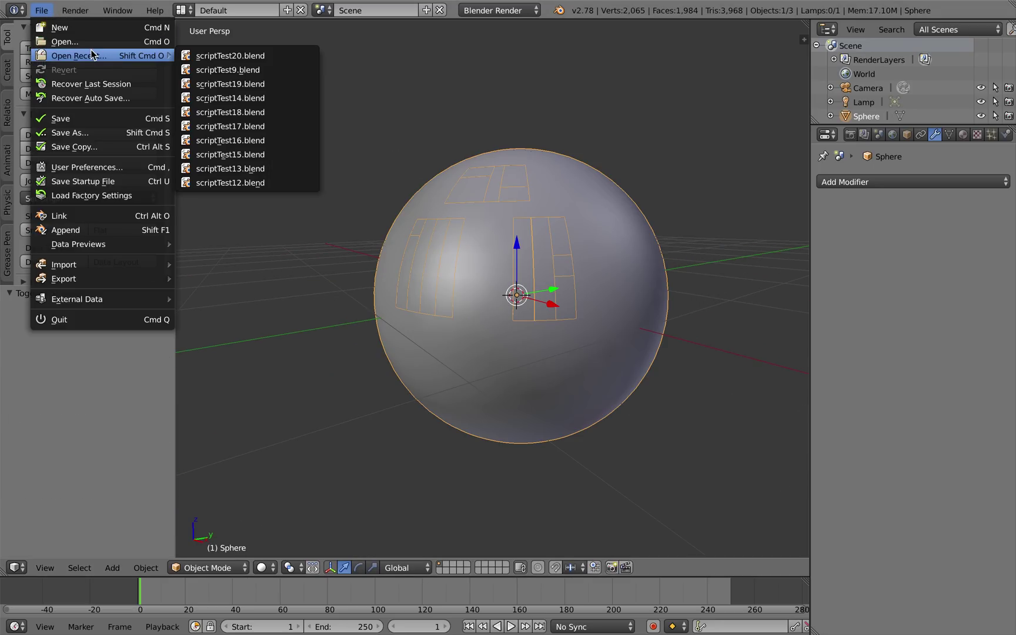
pyautogui.click(230, 55)
# Orbit and zoom around the plated sphere and torus
pyautogui.scroll(6, 342, 299)
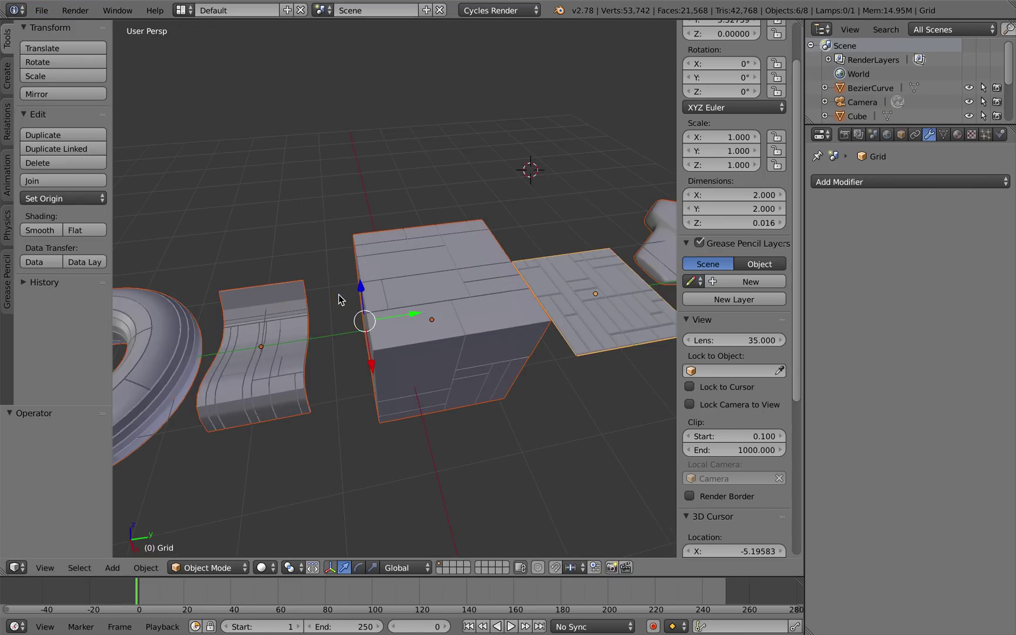
pyautogui.scroll(-2, 343, 299)
pyautogui.scroll(-2, 297, 410)
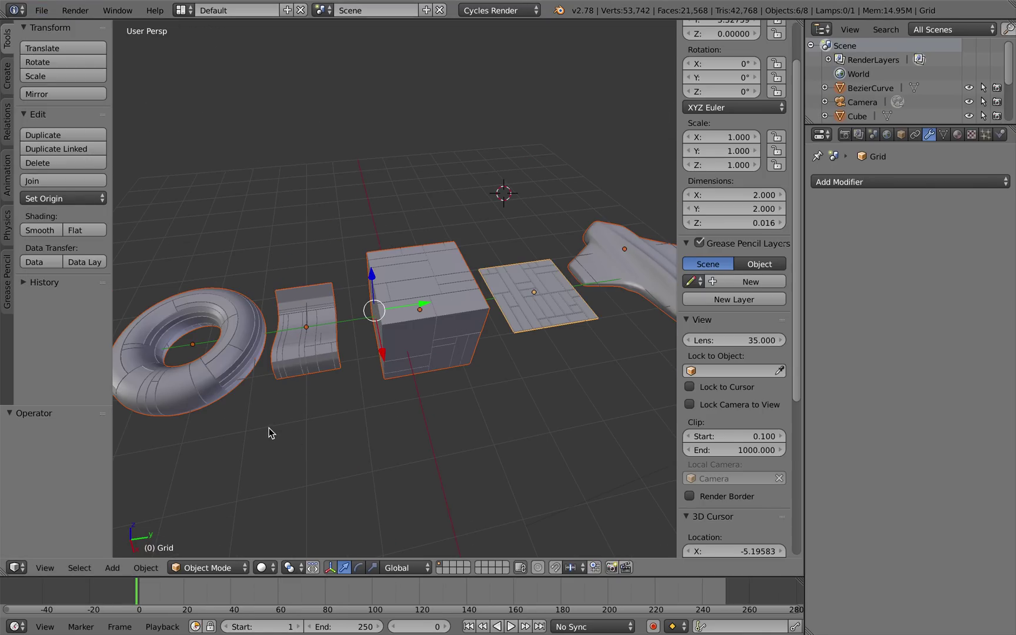
pyautogui.scroll(2, 275, 428)
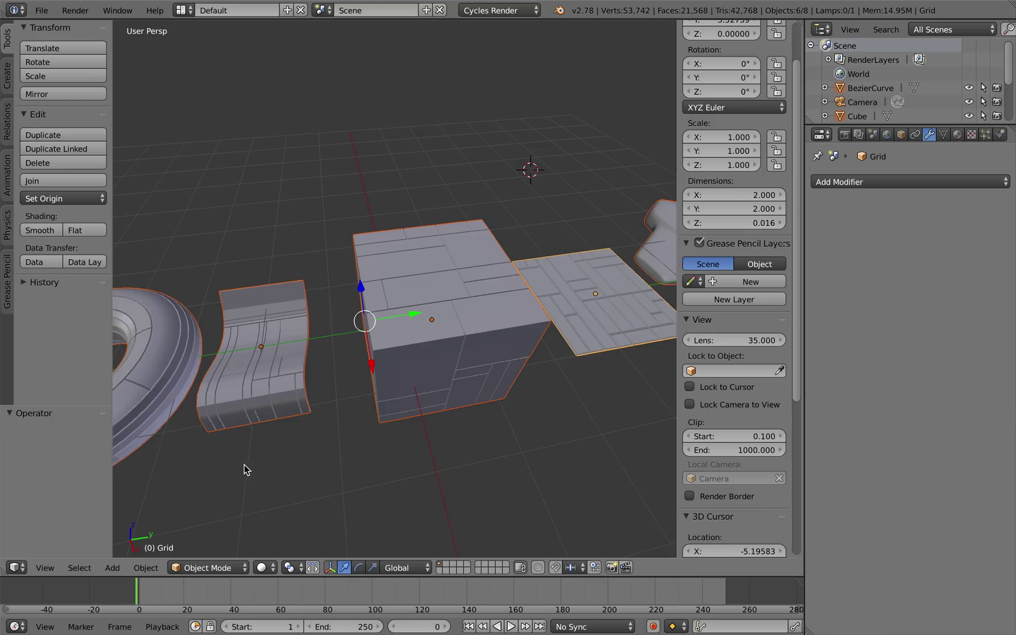
pyautogui.moveTo(238, 465); pyautogui.dragTo(415, 431, button='middle')
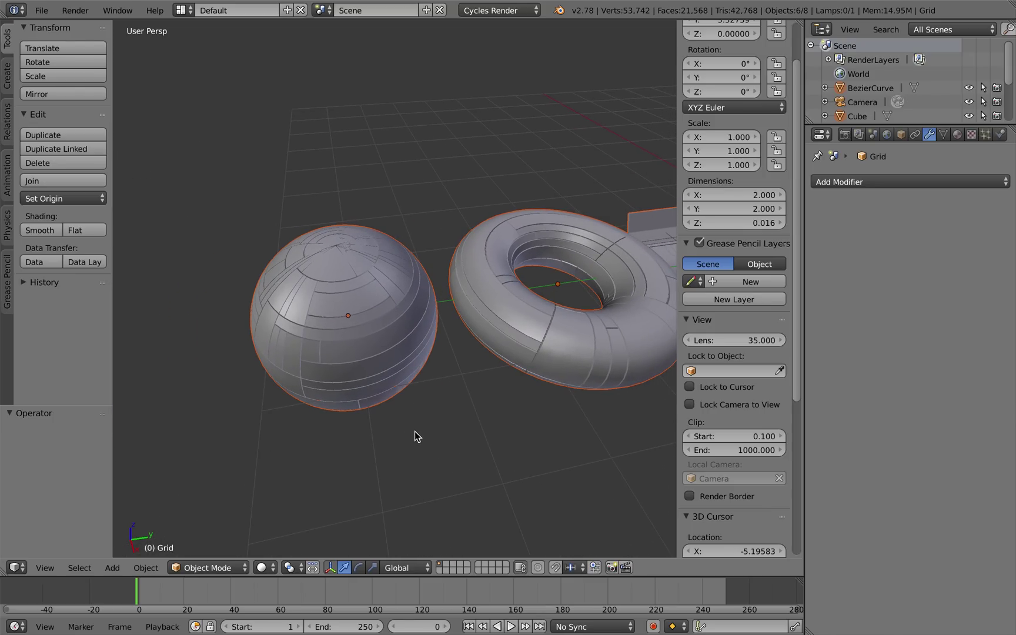
pyautogui.scroll(-3, 414, 431)
pyautogui.scroll(2, 534, 380)
pyautogui.moveTo(409, 430); pyautogui.dragTo(532, 420, button='middle')
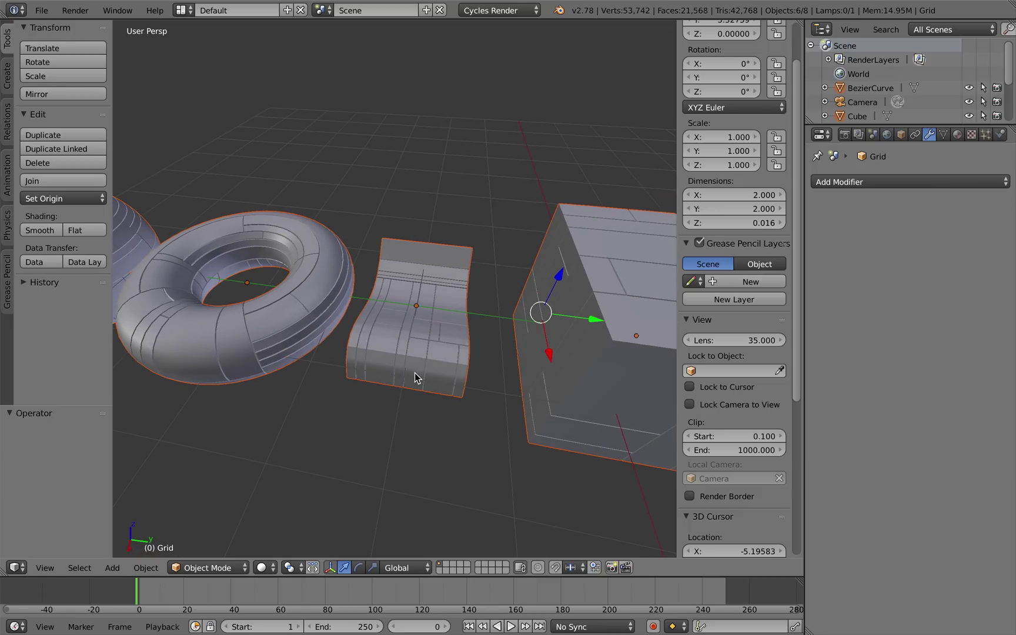
# Orbit across the torus, curved sheet, cube and grid plane toward the plane model
pyautogui.moveTo(412, 406); pyautogui.dragTo(441, 416, button='middle')
pyautogui.moveTo(585, 335); pyautogui.dragTo(578, 340, button='middle')
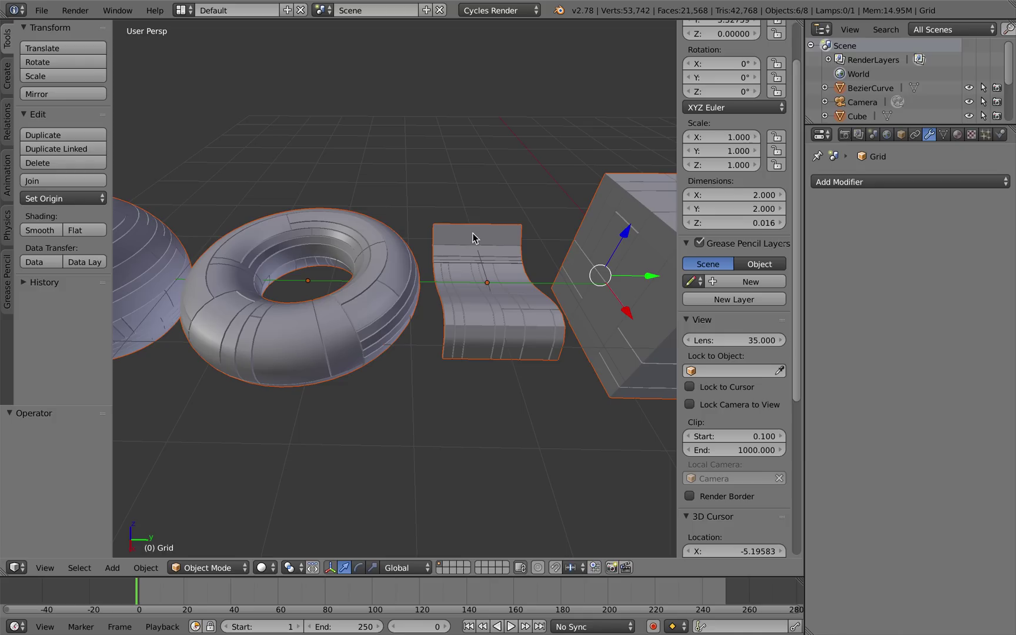
pyautogui.moveTo(551, 415); pyautogui.dragTo(483, 413, button='middle')
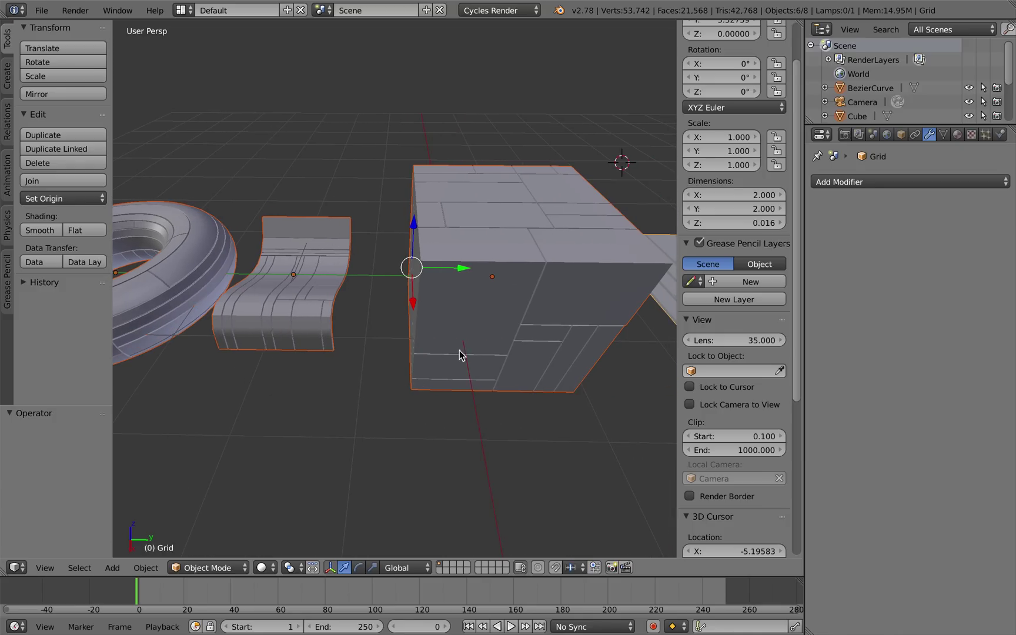
pyautogui.moveTo(568, 441); pyautogui.dragTo(554, 445, button='middle')
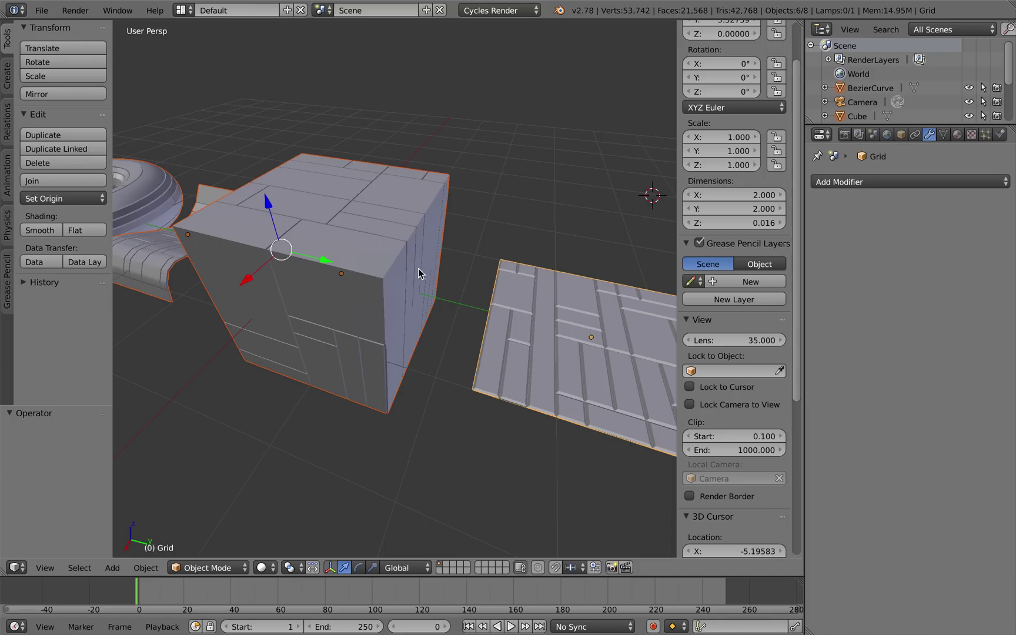
pyautogui.scroll(-3, 424, 416)
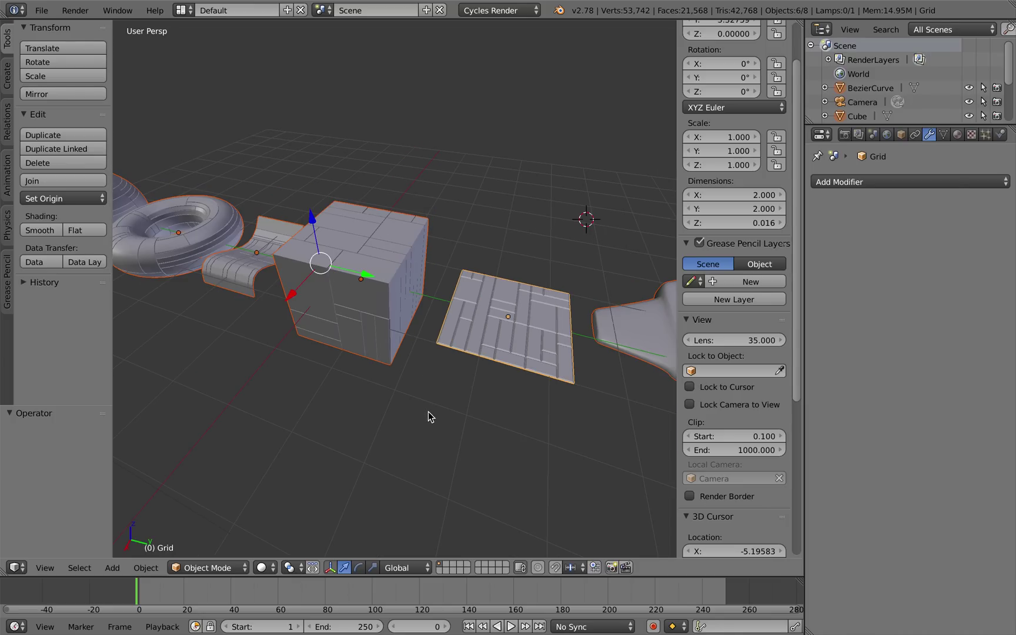
pyautogui.moveTo(466, 402); pyautogui.dragTo(460, 401, button='middle')
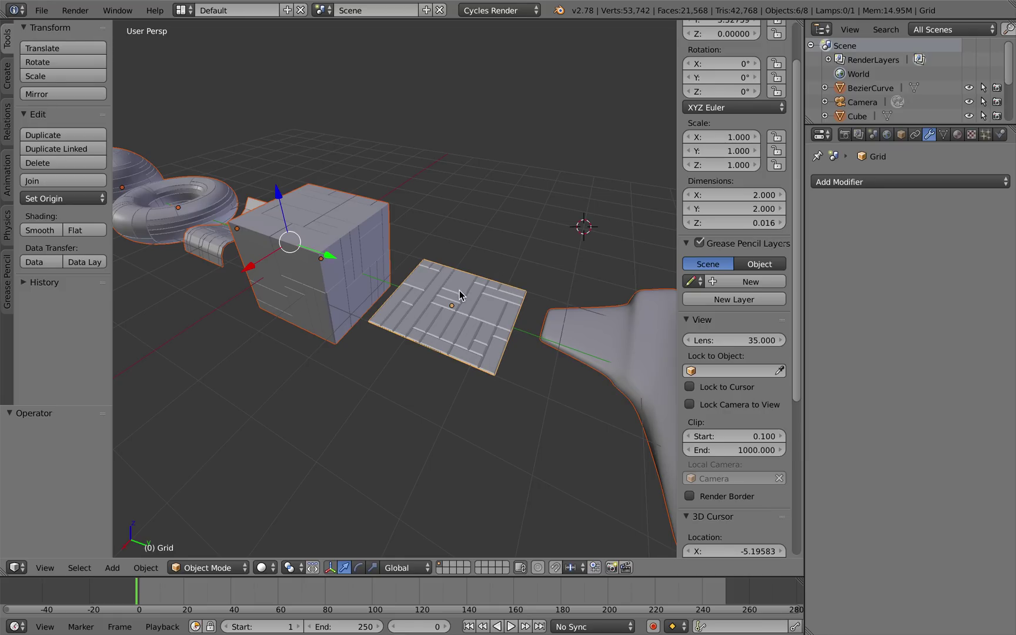
pyautogui.moveTo(525, 442); pyautogui.dragTo(445, 424, button='middle')
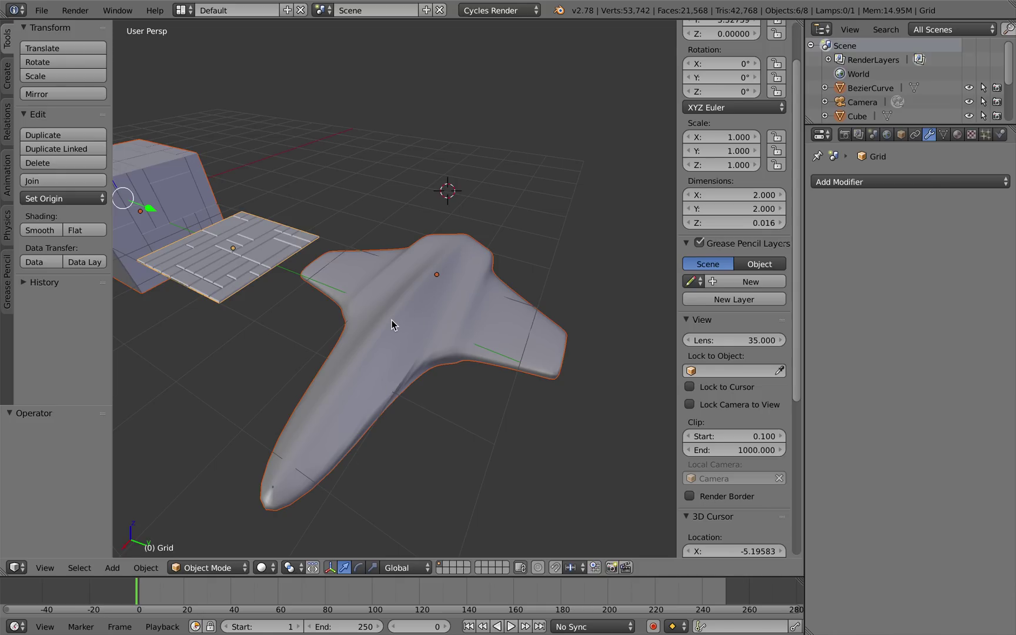
# Select the plane model, enter Edit Mode, and turn off see-through display
pyautogui.press('Tab')
pyautogui.press('Tab')
pyautogui.rightClick(375, 256)
pyautogui.press('Tab')
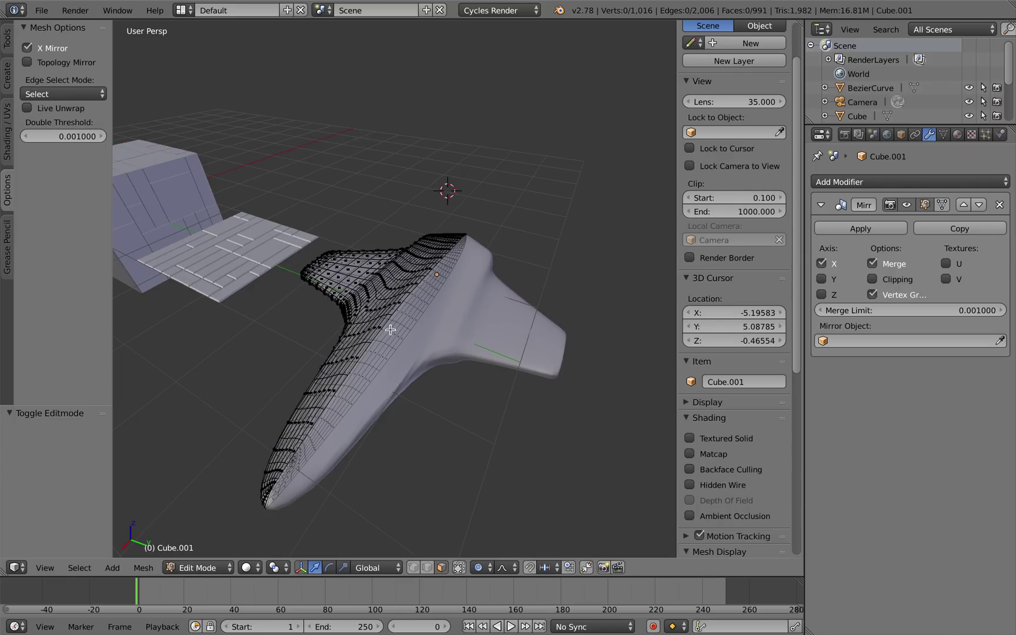
pyautogui.scroll(4, 369, 346)
pyautogui.scroll(-4, 329, 353)
pyautogui.click(459, 568)
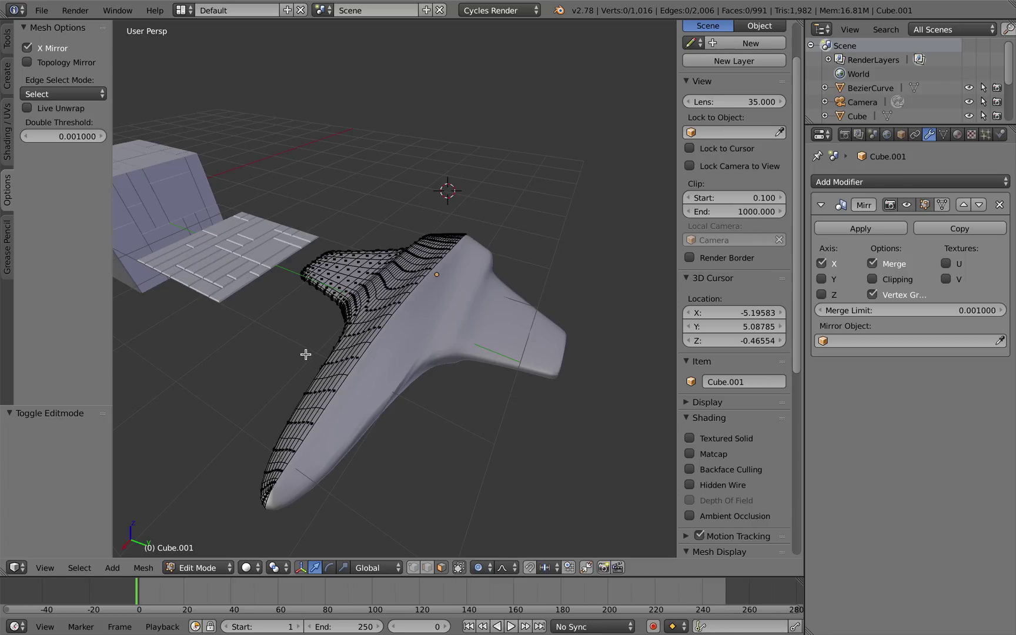
pyautogui.moveTo(306, 354); pyautogui.dragTo(313, 356, button='middle')
pyautogui.scroll(-3, 383, 404)
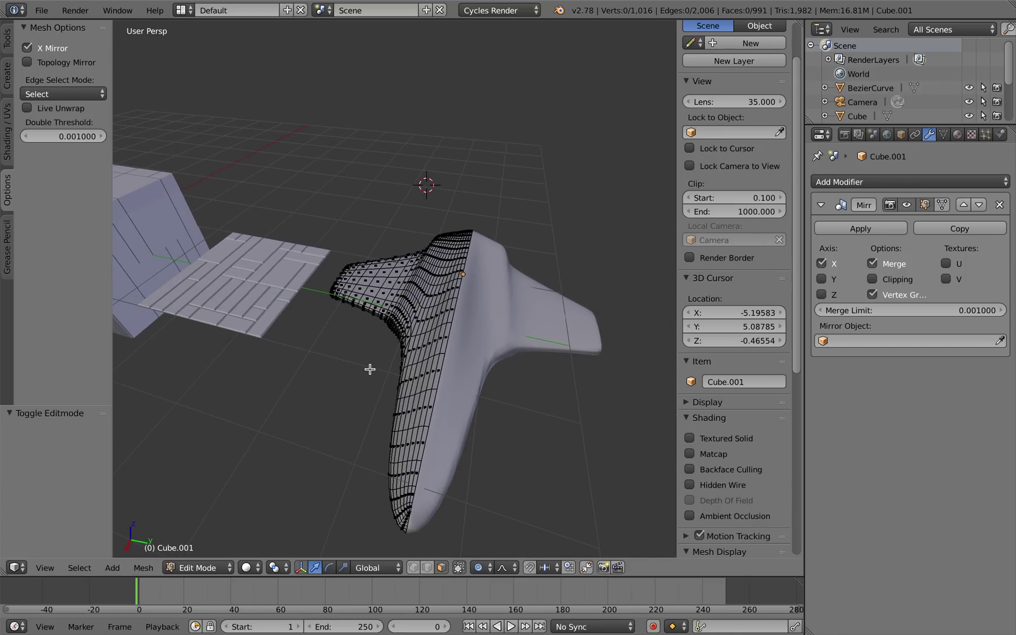
pyautogui.scroll(3, 369, 368)
pyautogui.scroll(-3, 363, 363)
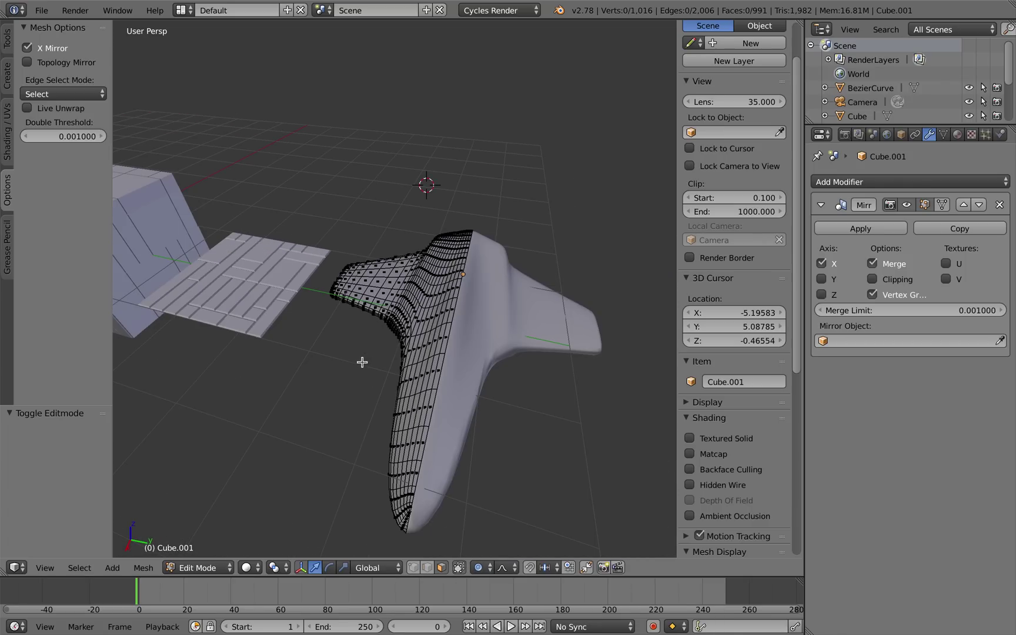
# Fill-select a rectangular face region on the wing and add an adjacent face strip
pyautogui.rightClick(349, 286)
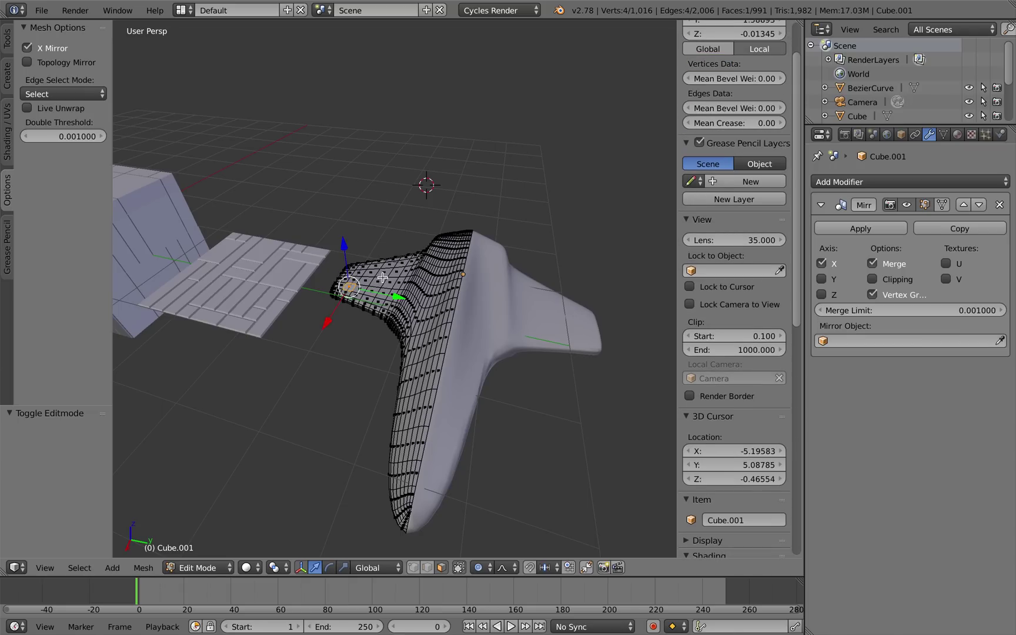
pyautogui.keyDown('ctrl'); pyautogui.keyDown('shift'); pyautogui.rightClick(403, 264); pyautogui.keyUp('shift'); pyautogui.keyUp('ctrl')
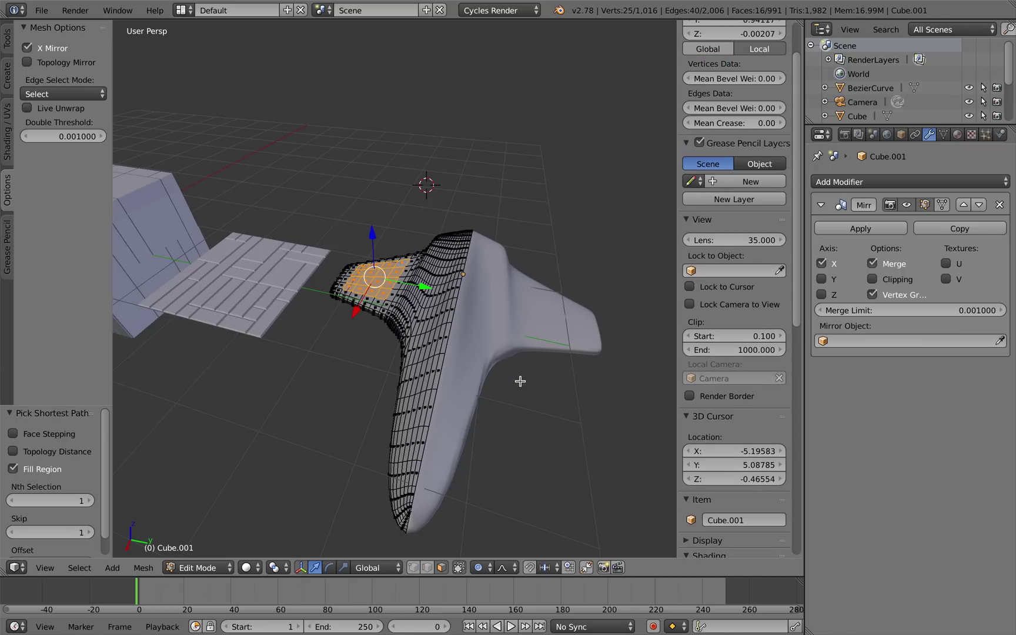
pyautogui.keyDown('shift'); pyautogui.rightClick(423, 323); pyautogui.keyUp('shift')
pyautogui.keyDown('shift'); pyautogui.rightClick(428, 320); pyautogui.keyUp('shift')
pyautogui.keyDown('shift'); pyautogui.rightClick(432, 318); pyautogui.keyUp('shift')
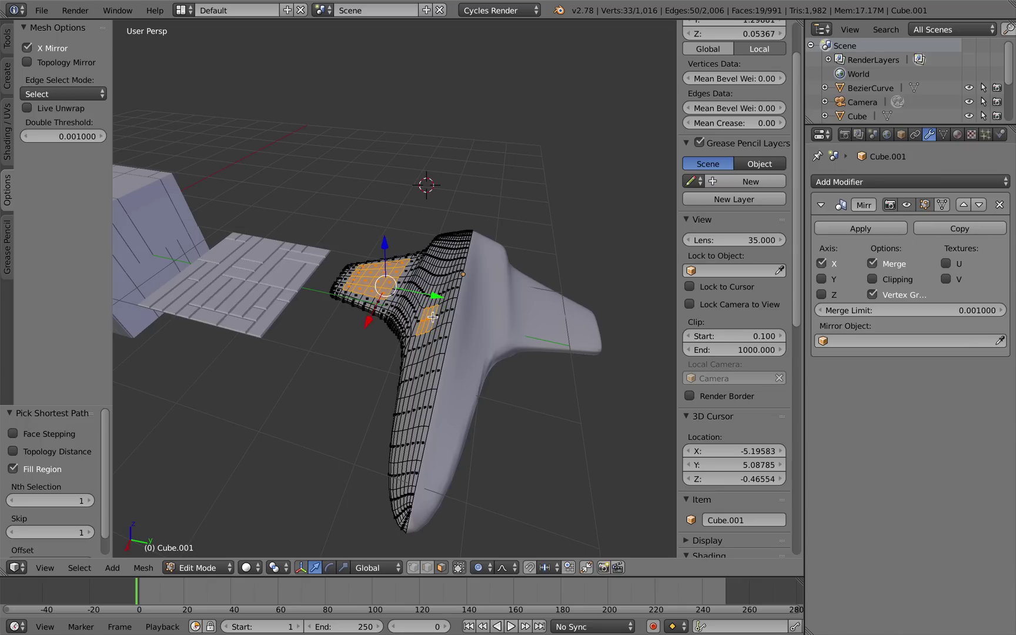
pyautogui.keyDown('shift'); pyautogui.rightClick(436, 316); pyautogui.keyUp('shift')
pyautogui.keyDown('shift'); pyautogui.rightClick(441, 315); pyautogui.keyUp('shift')
pyautogui.keyDown('shift'); pyautogui.rightClick(445, 313); pyautogui.keyUp('shift')
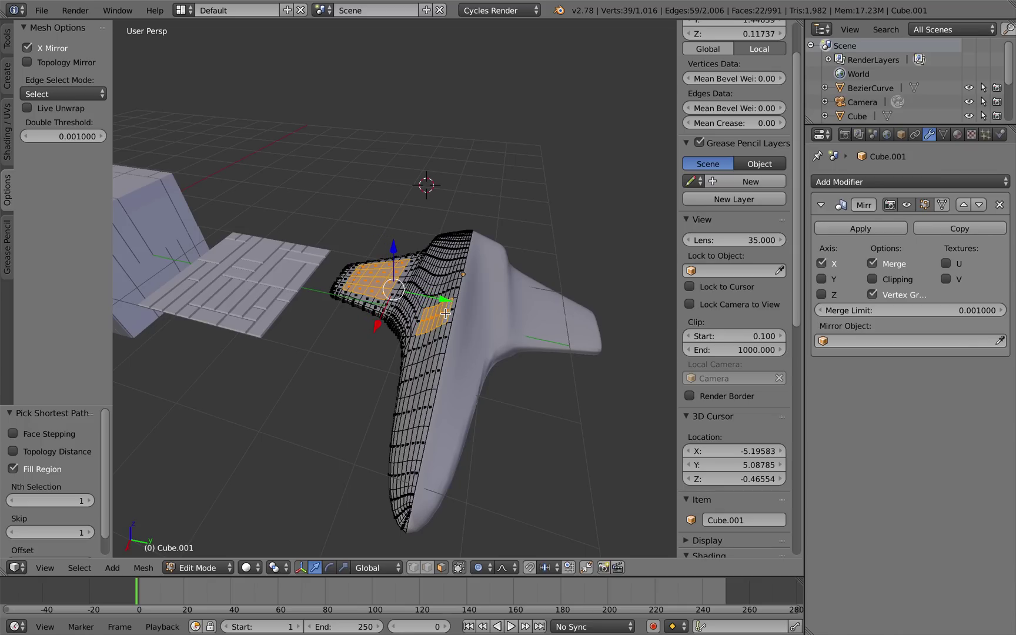
# Extend the wing selection upward to complete the second patch and check it
pyautogui.keyDown('ctrl'); pyautogui.keyDown('shift'); pyautogui.rightClick(457, 261); pyautogui.keyUp('shift'); pyautogui.keyUp('ctrl')
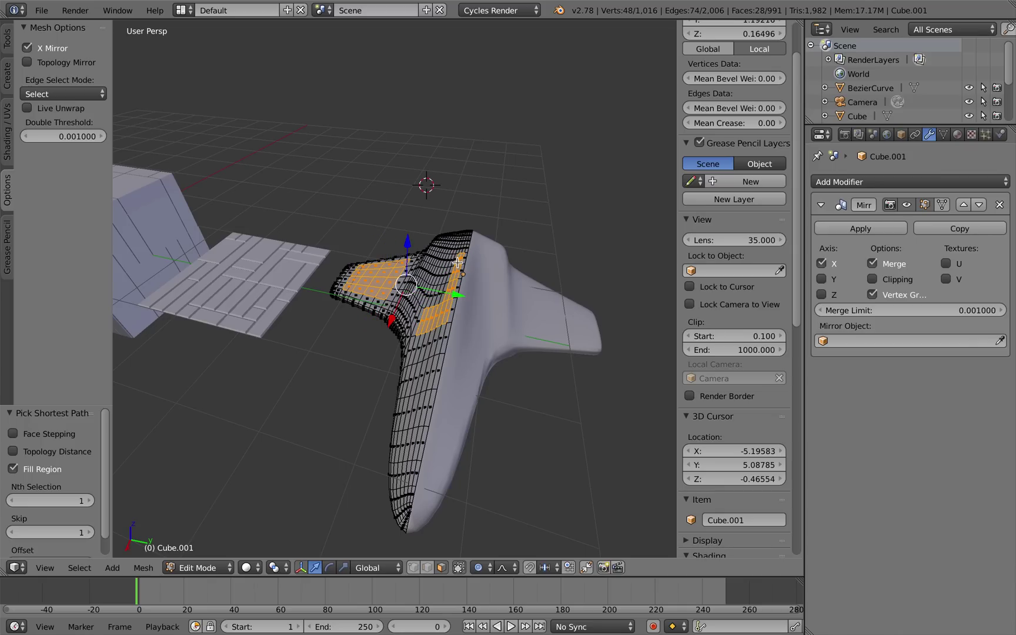
pyautogui.keyDown('ctrl'); pyautogui.keyDown('shift'); pyautogui.rightClick(429, 300); pyautogui.keyUp('shift'); pyautogui.keyUp('ctrl')
pyautogui.moveTo(521, 355); pyautogui.dragTo(434, 415, button='middle')
pyautogui.scroll(-4, 392, 451)
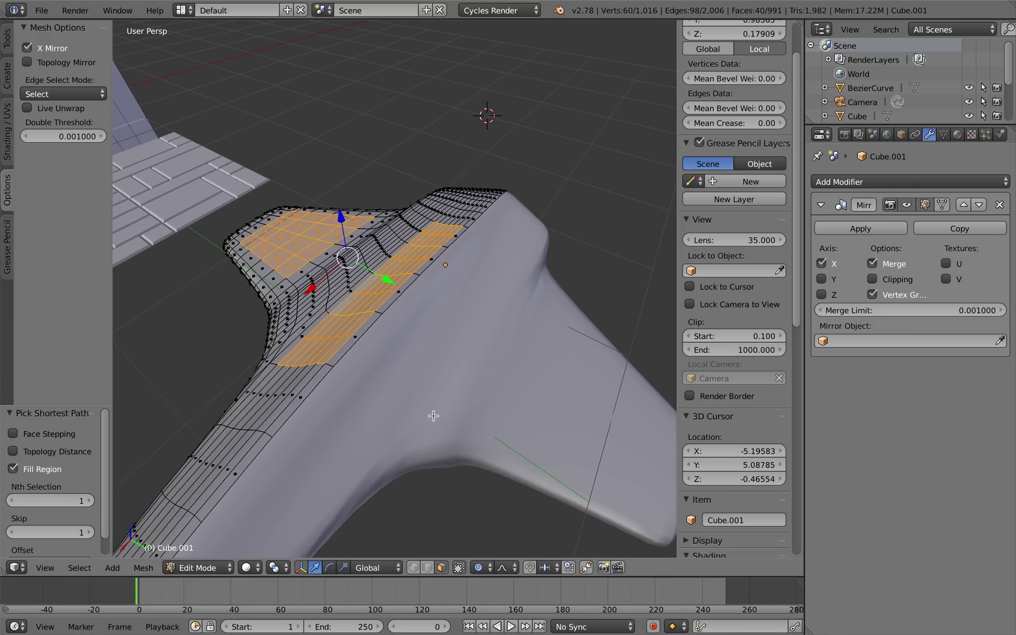
pyautogui.moveTo(550, 317); pyautogui.dragTo(438, 333, button='middle')
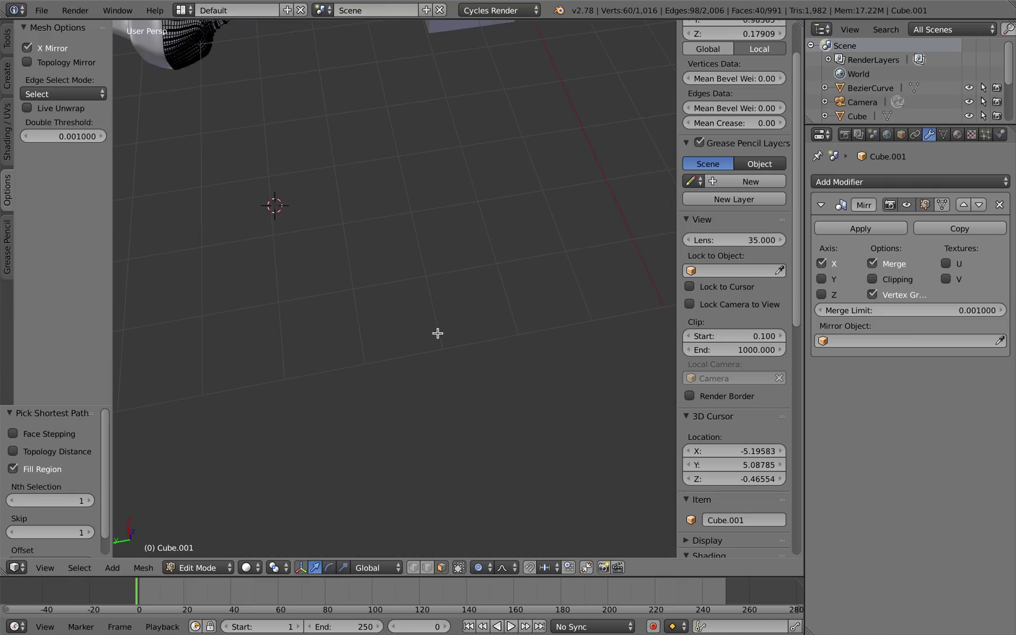
pyautogui.moveTo(274, 213); pyautogui.dragTo(388, 353, button='middle')
pyautogui.scroll(4, 387, 349)
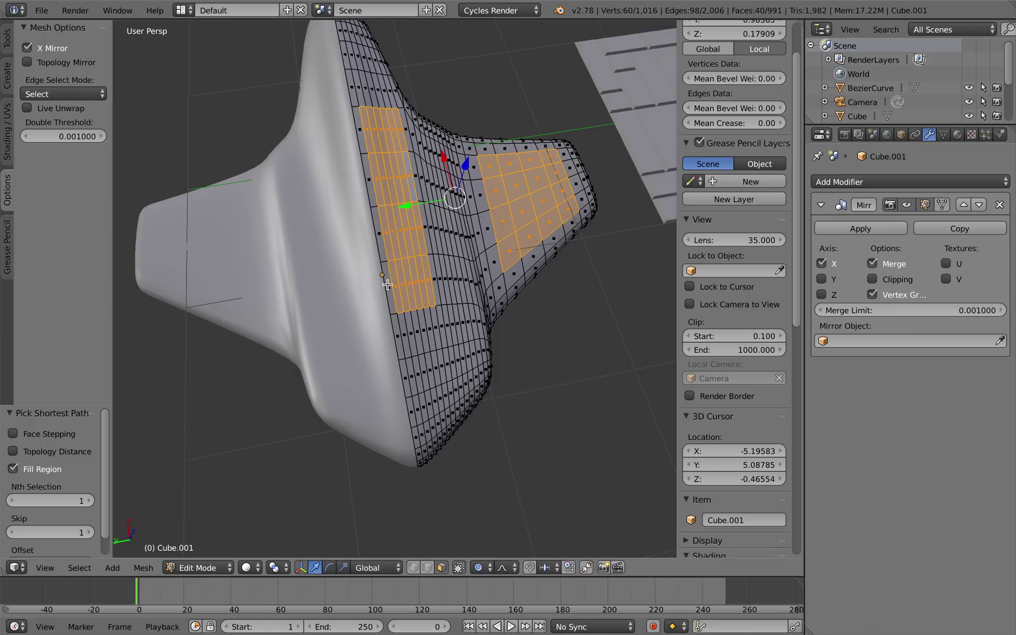
# Run Generate Plates on the wing patches with Edge Split enabled
pyautogui.press('space')
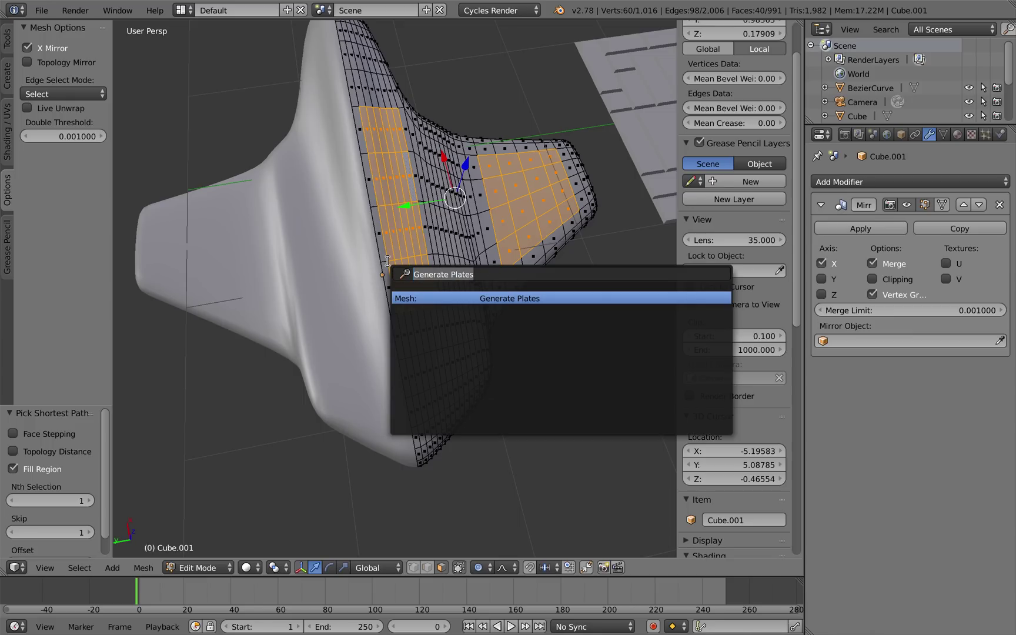
pyautogui.write('Generate')
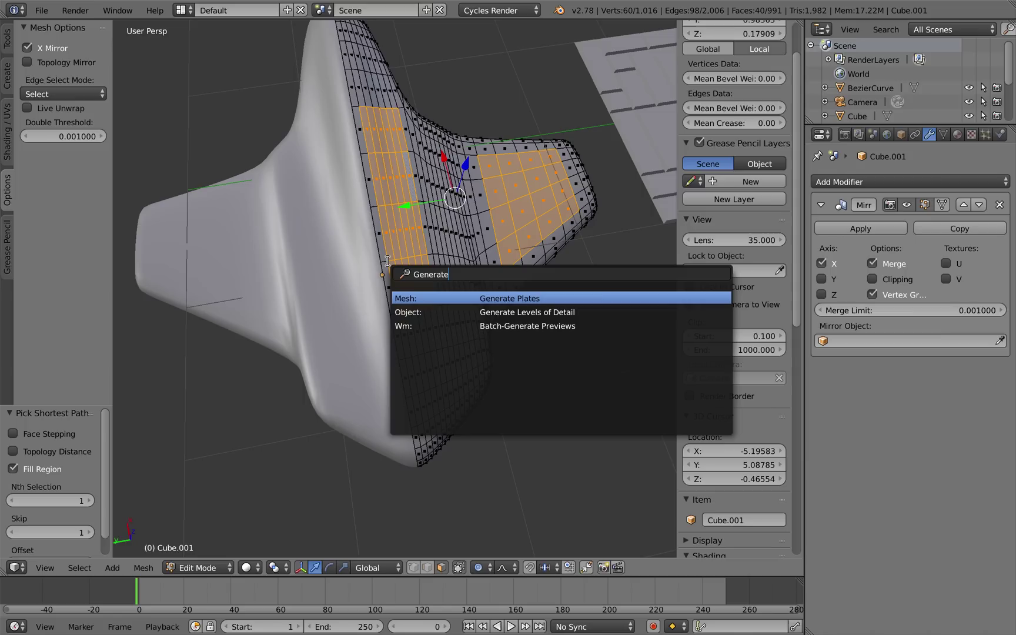
pyautogui.write(' Plates')
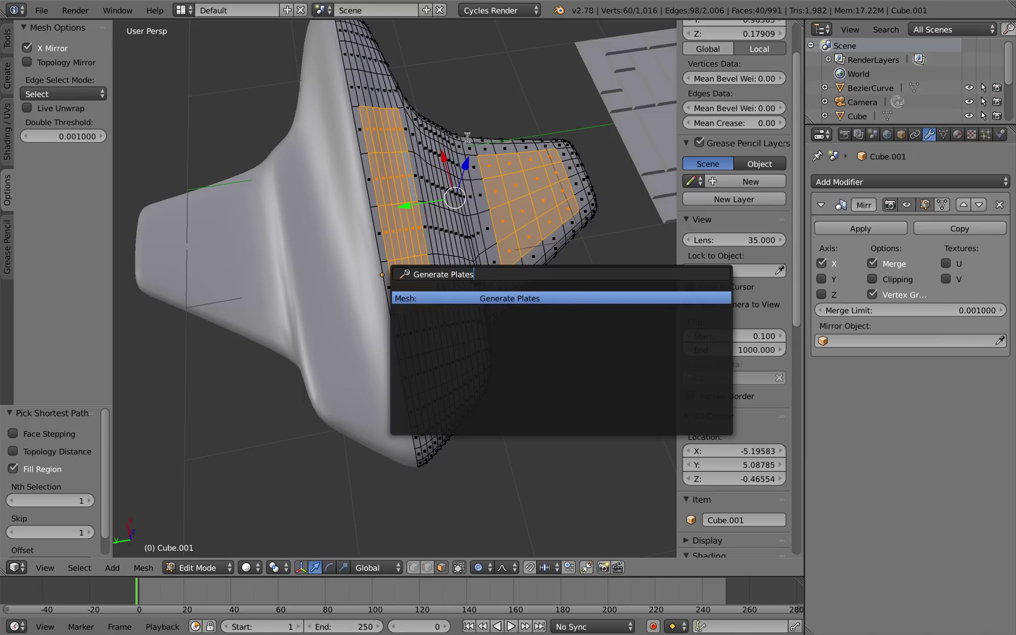
pyautogui.click(527, 299)
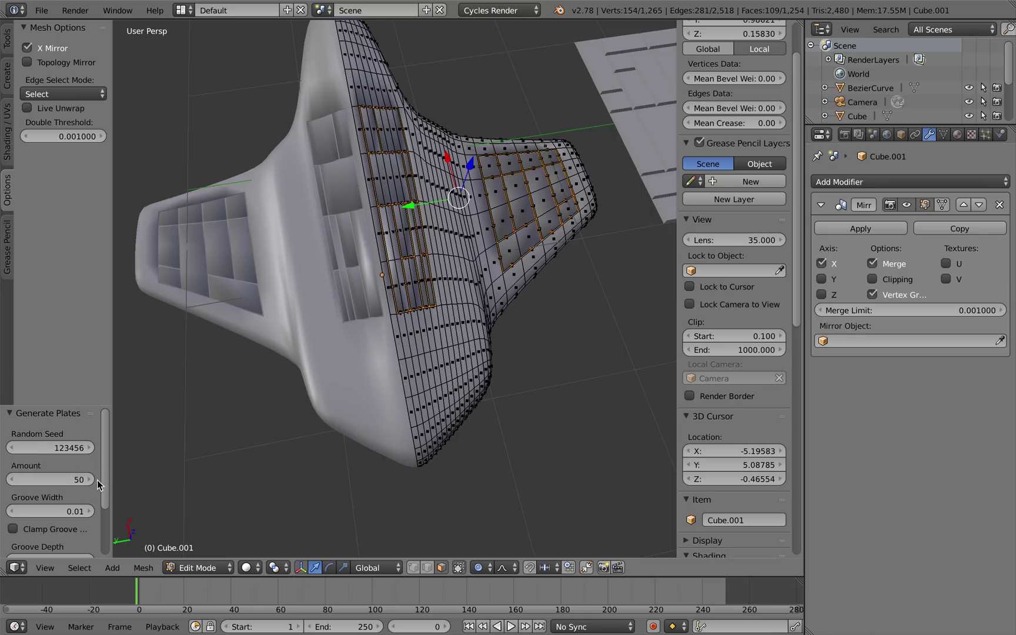
pyautogui.moveTo(104, 487); pyautogui.dragTo(104, 545)
pyautogui.click(37, 513)
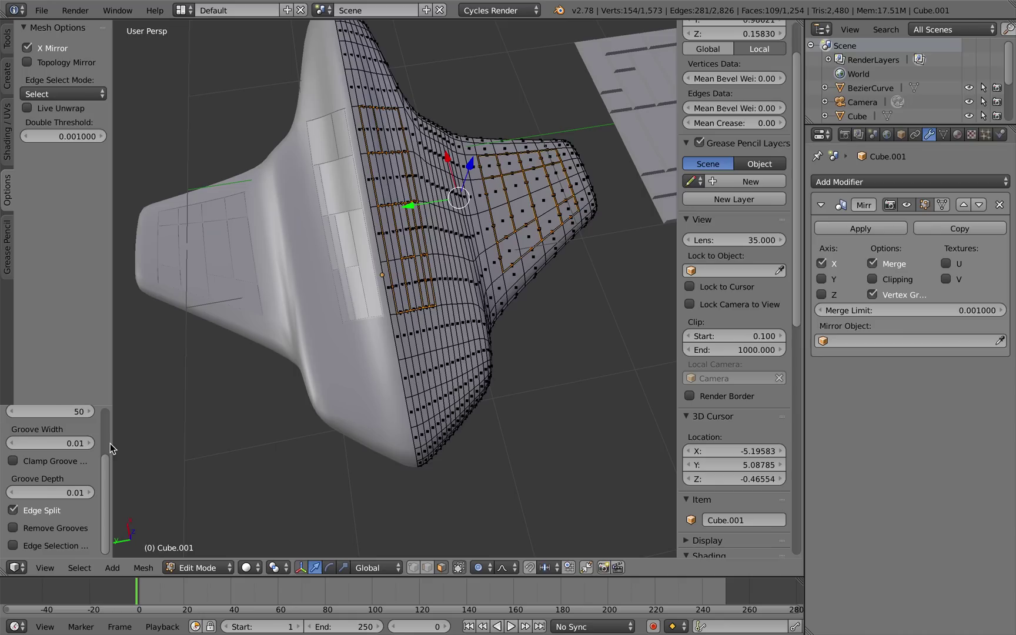
# Set Random Seed 123461, Amount 27 plates and Groove Width 0.02
pyautogui.scroll(4, 97, 462)
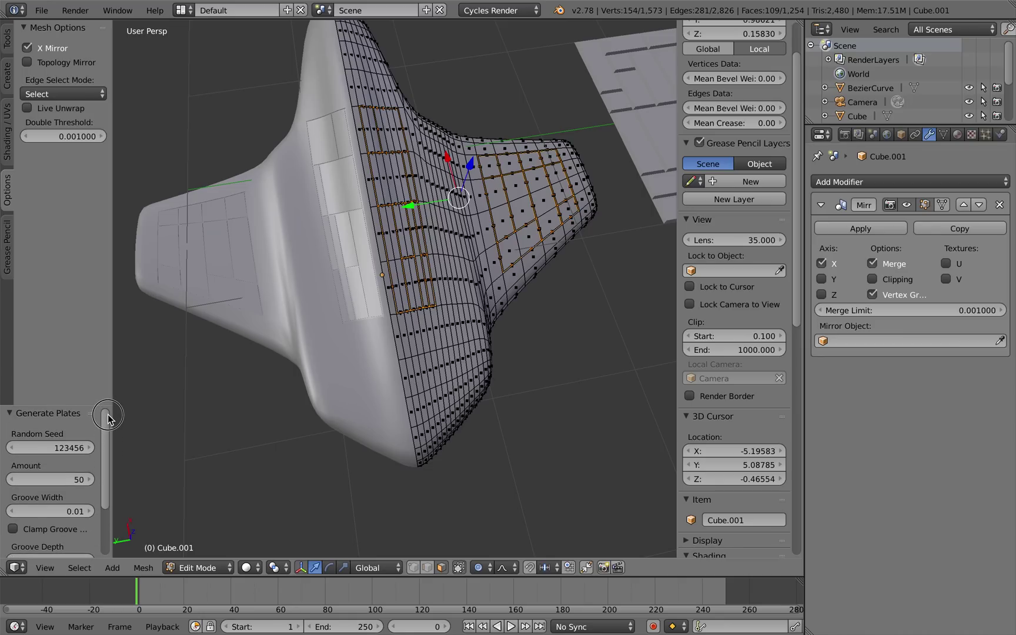
pyautogui.click(90, 448)
pyautogui.click(90, 449)
pyautogui.click(90, 449)
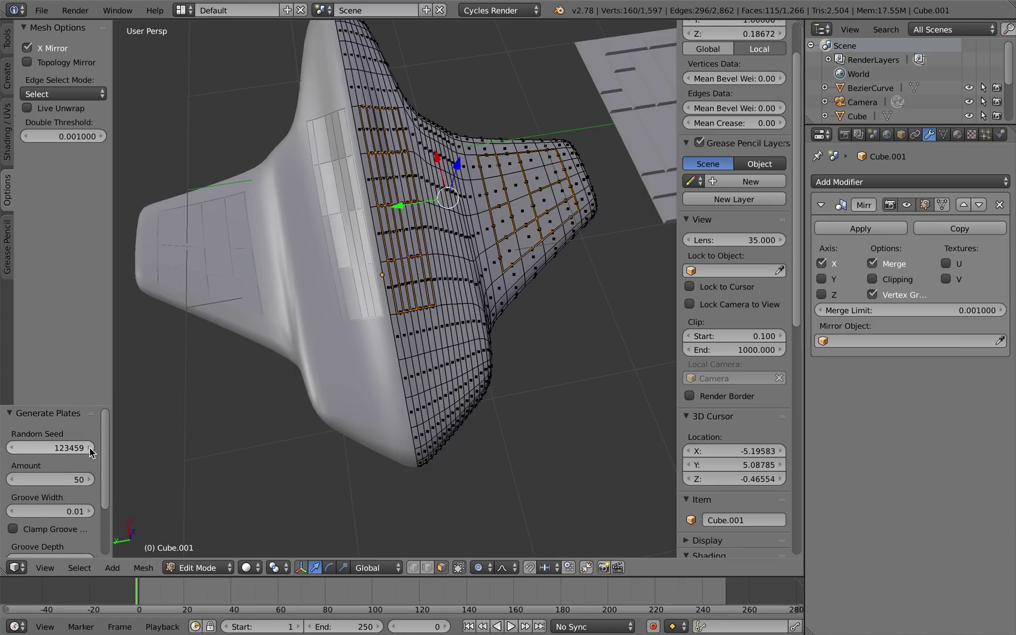
pyautogui.moveTo(68, 480); pyautogui.dragTo(36, 480)
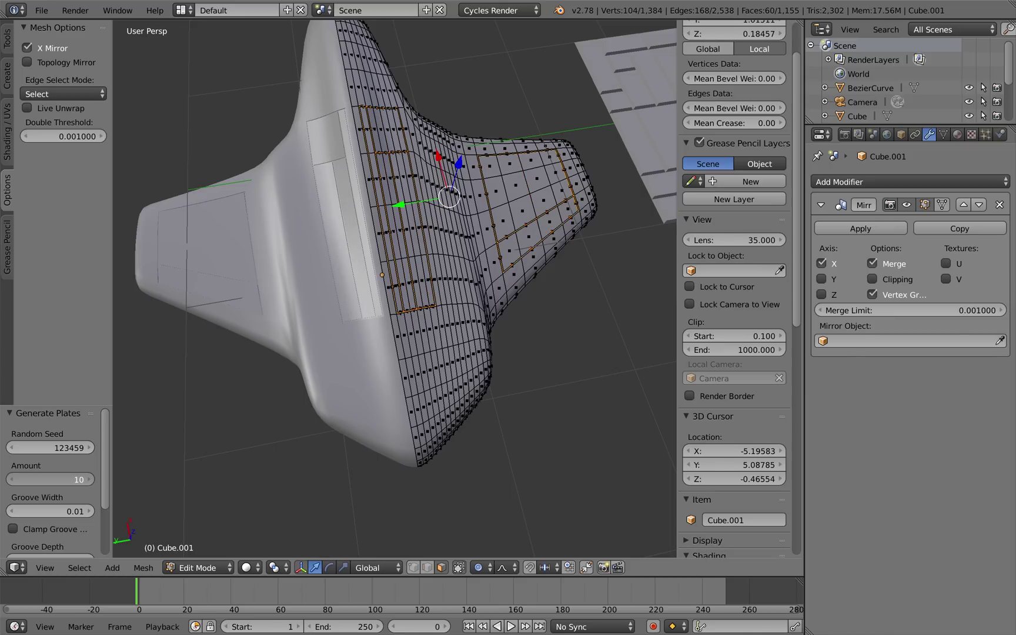
pyautogui.click(89, 448)
pyautogui.click(89, 448)
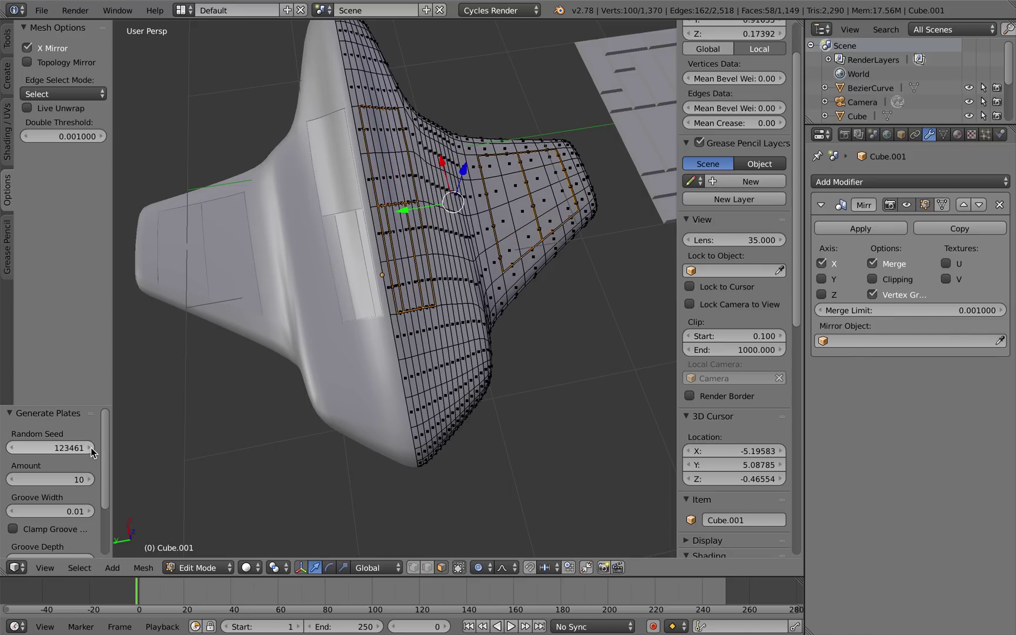
pyautogui.click(89, 480)
pyautogui.click(89, 480)
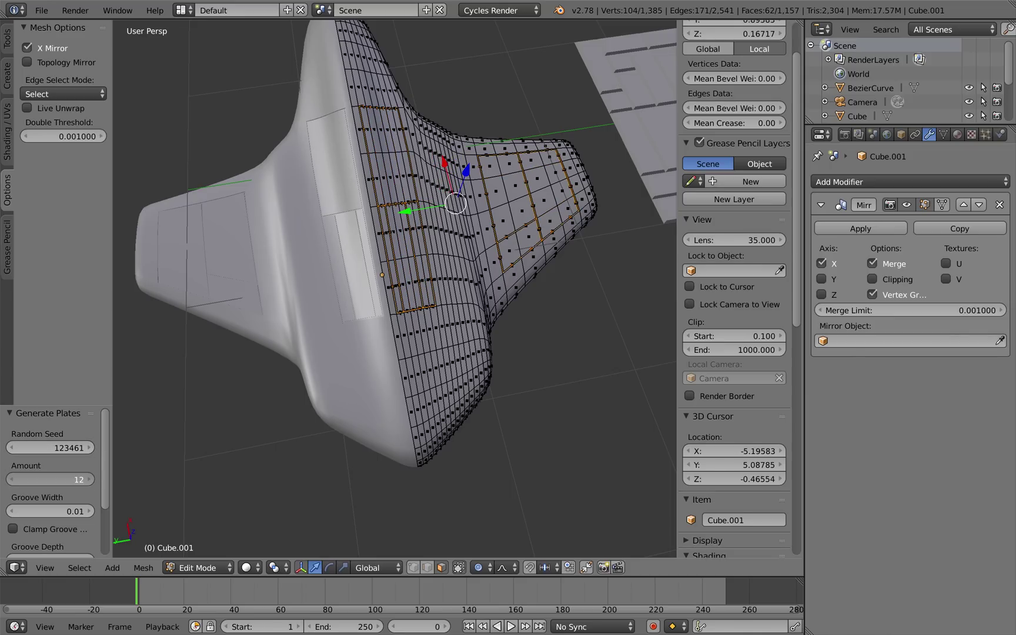
pyautogui.moveTo(89, 480); pyautogui.dragTo(135, 480)
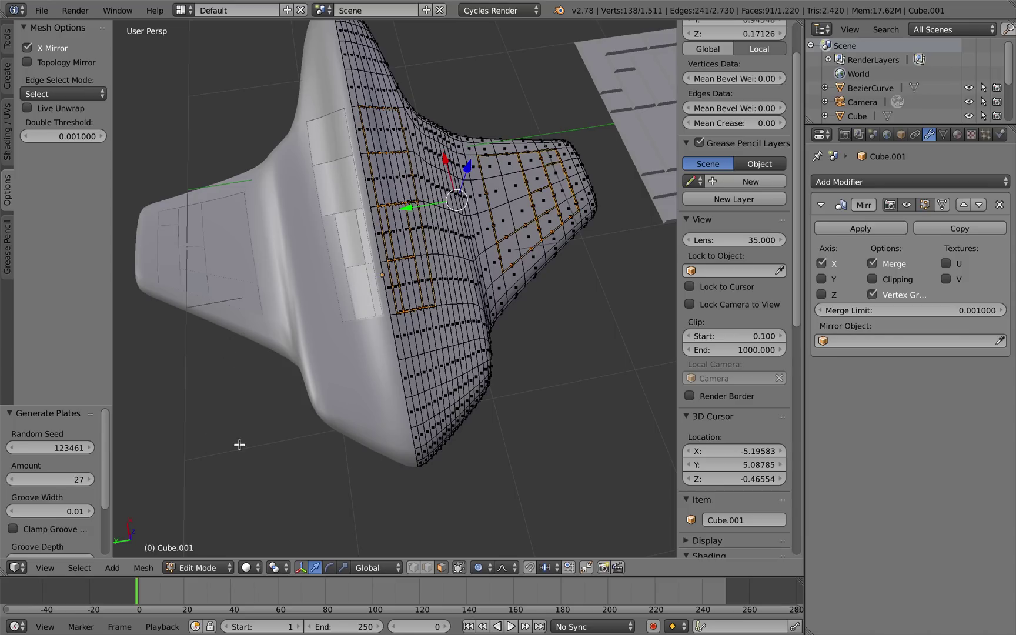
pyautogui.scroll(-2, 71, 488)
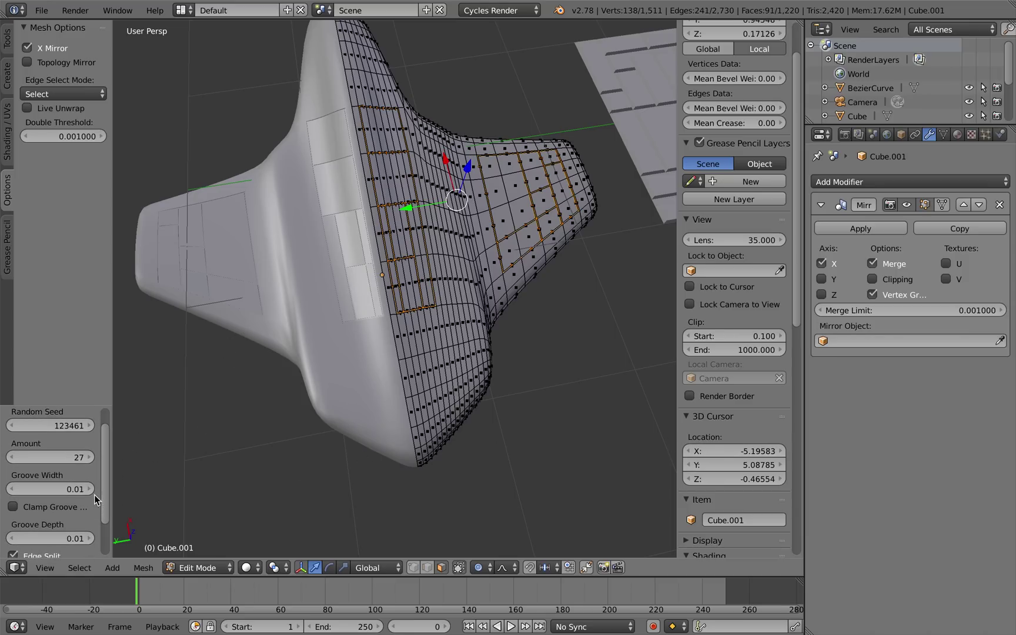
pyautogui.moveTo(53, 489); pyautogui.dragTo(65, 488)
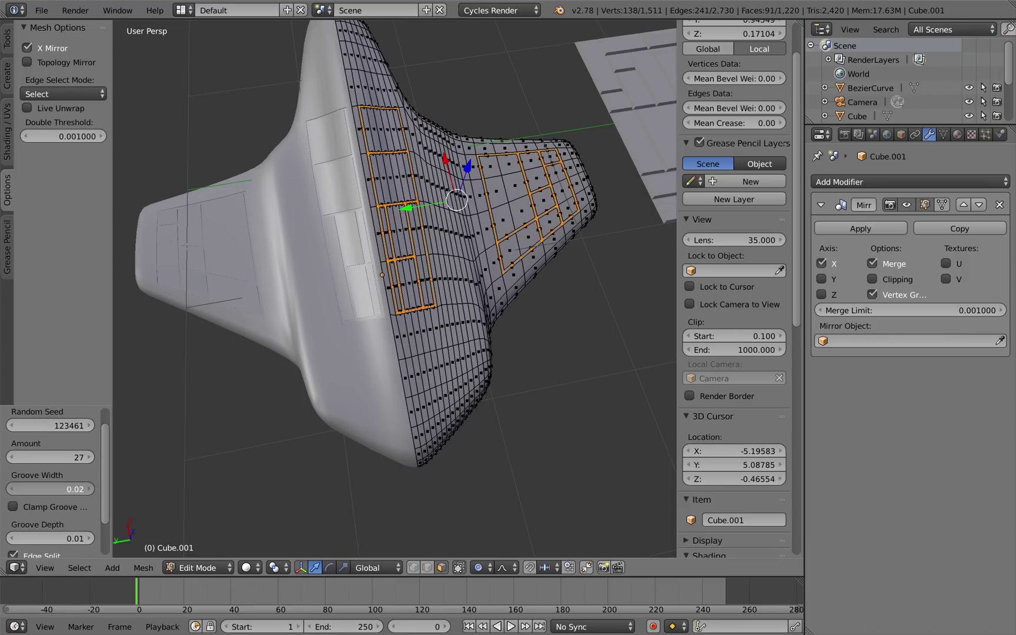
pyautogui.moveTo(328, 332); pyautogui.dragTo(386, 336, button='middle')
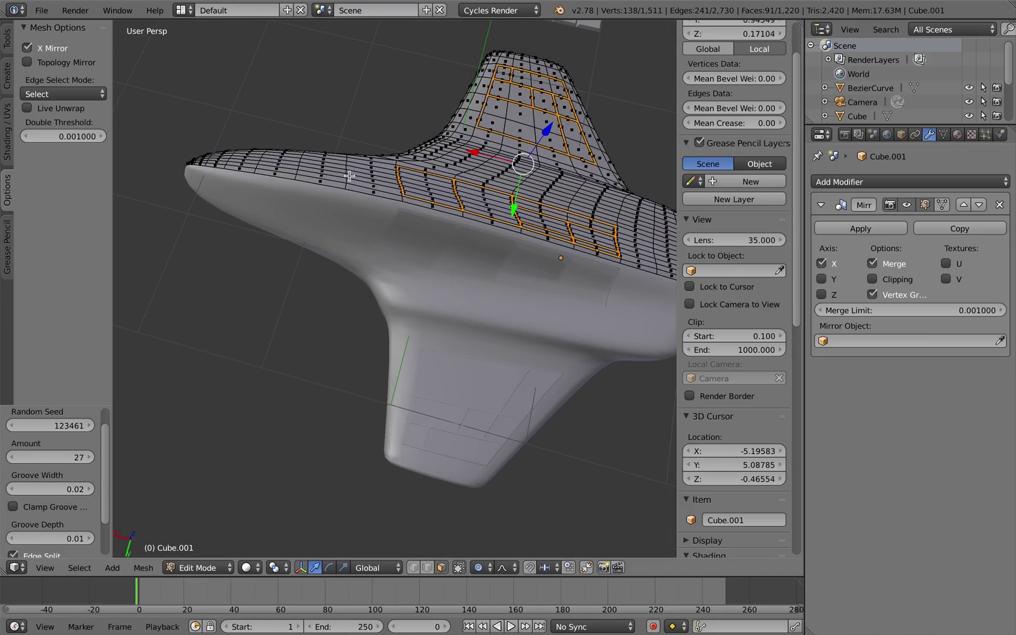
# Back in Edit Mode, select a strip of faces along the plane's nose
pyautogui.press('Tab')
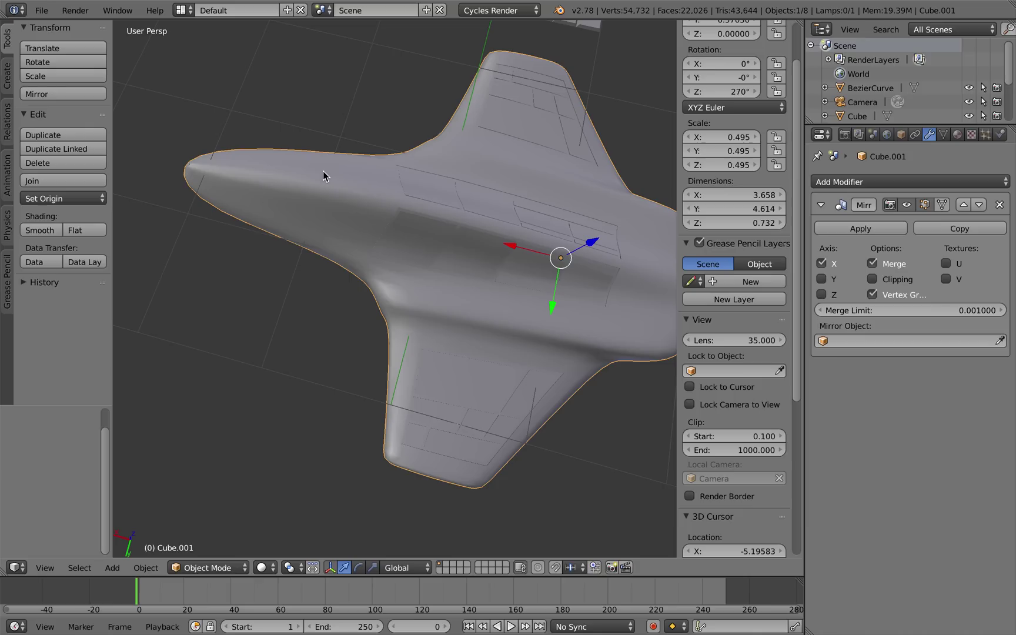
pyautogui.press('Tab')
pyautogui.rightClick(321, 175)
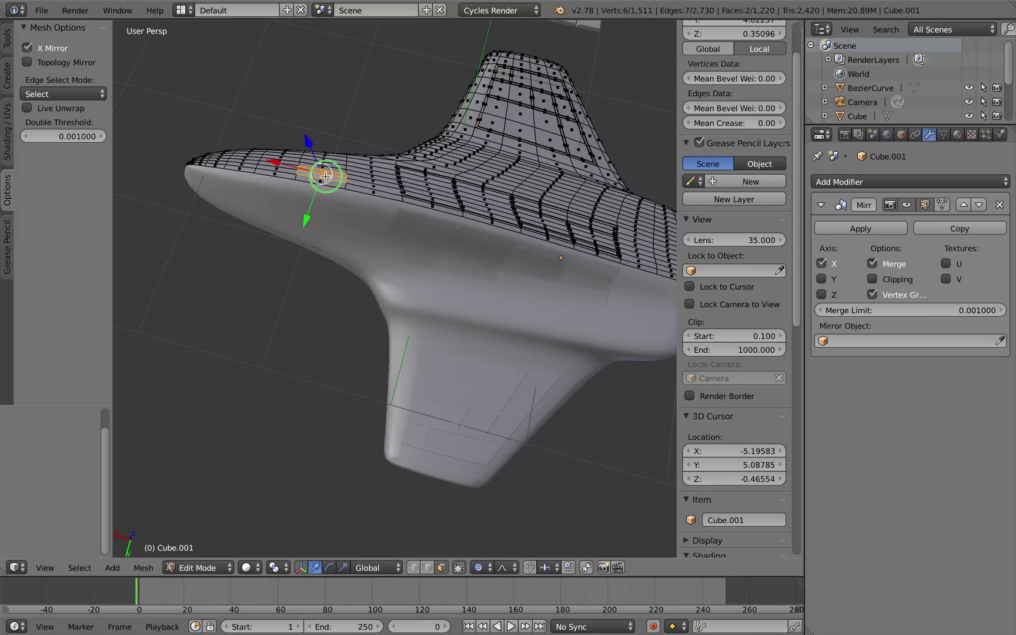
pyautogui.keyDown('shift'); pyautogui.rightClick(315, 169); pyautogui.keyUp('shift')
pyautogui.keyDown('shift'); pyautogui.rightClick(284, 171); pyautogui.keyUp('shift')
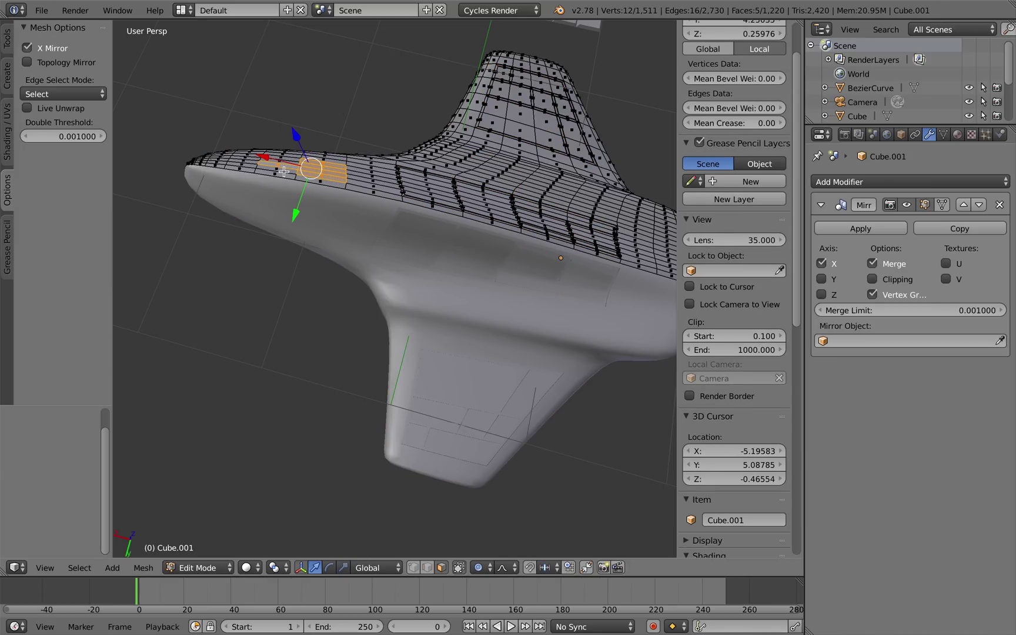
pyautogui.keyDown('shift'); pyautogui.rightClick(282, 170); pyautogui.keyUp('shift')
pyautogui.keyDown('shift'); pyautogui.rightClick(286, 161); pyautogui.keyUp('shift')
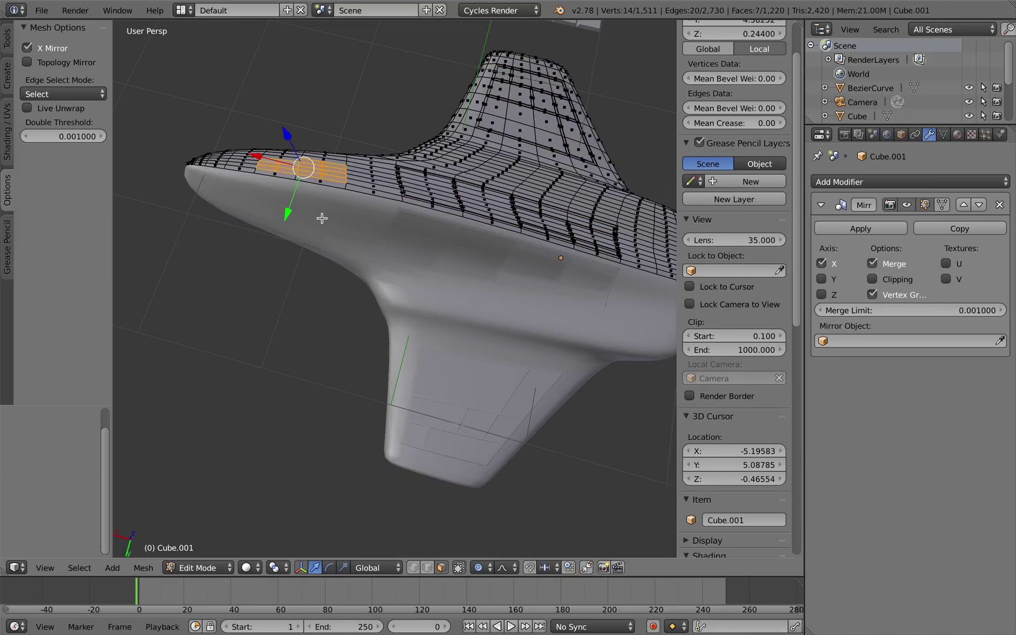
# Generate plates on the nose strip with Amount 11 and Random Seed 123462
pyautogui.press('space')
pyautogui.click(397, 246)
pyautogui.moveTo(309, 255); pyautogui.dragTo(329, 247, button='middle')
pyautogui.scroll(3, 361, 222)
pyautogui.scroll(-1, 352, 217)
pyautogui.scroll(-4, 355, 222)
pyautogui.moveTo(88, 457); pyautogui.dragTo(59, 457)
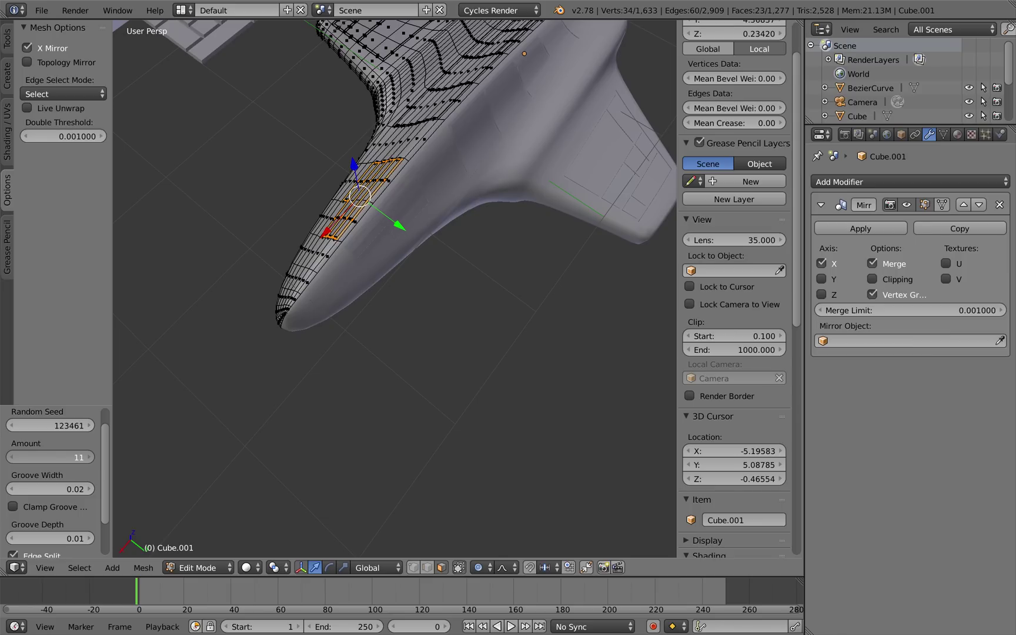
pyautogui.click(90, 425)
pyautogui.scroll(4, 344, 272)
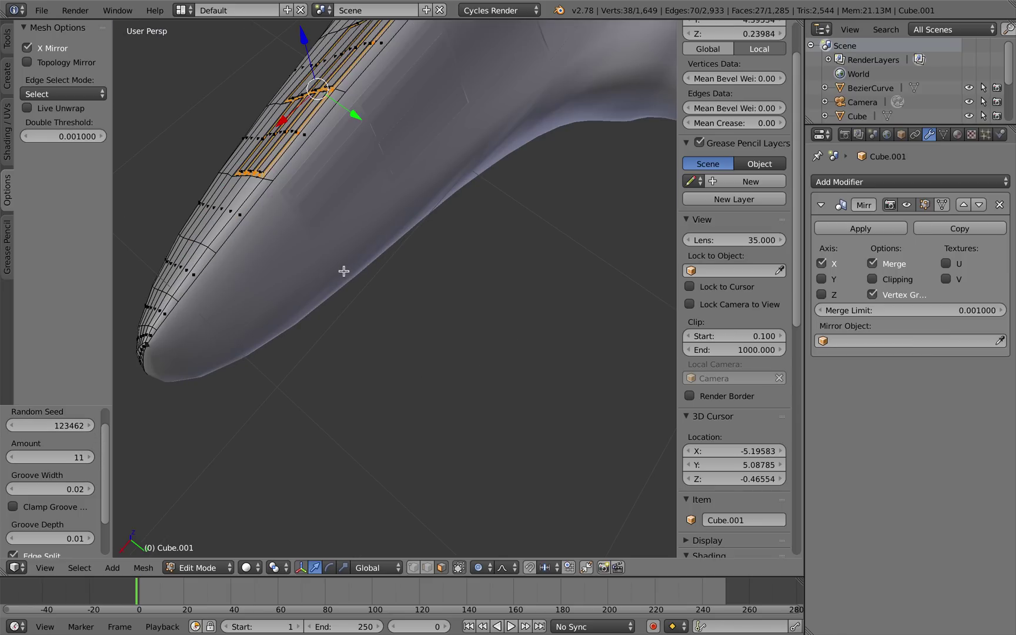
pyautogui.moveTo(344, 271); pyautogui.dragTo(407, 252, button='middle')
pyautogui.scroll(-4, 390, 249)
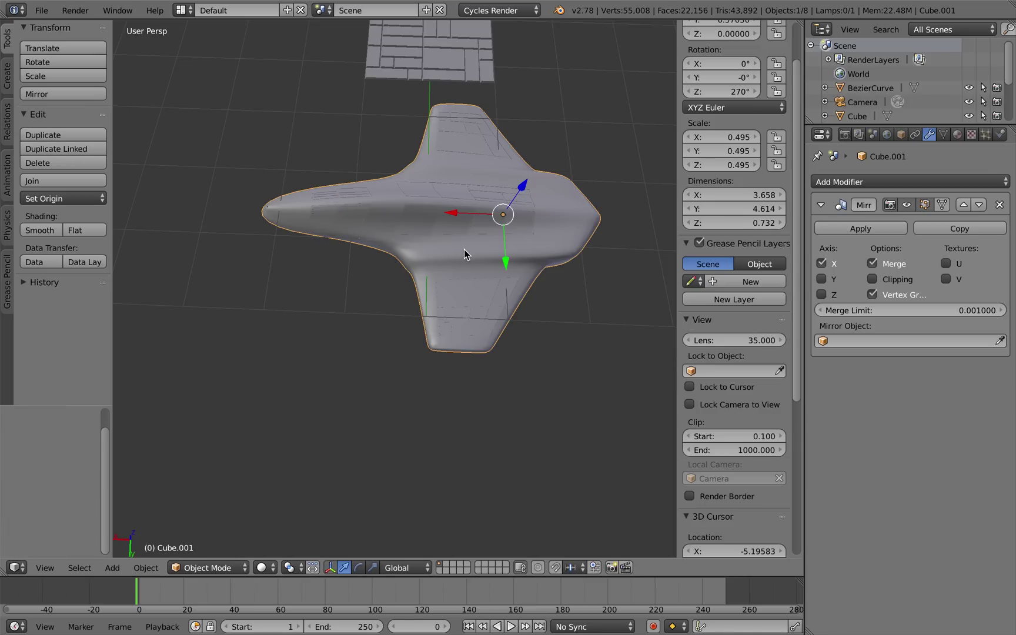
pyautogui.scroll(3, 473, 250)
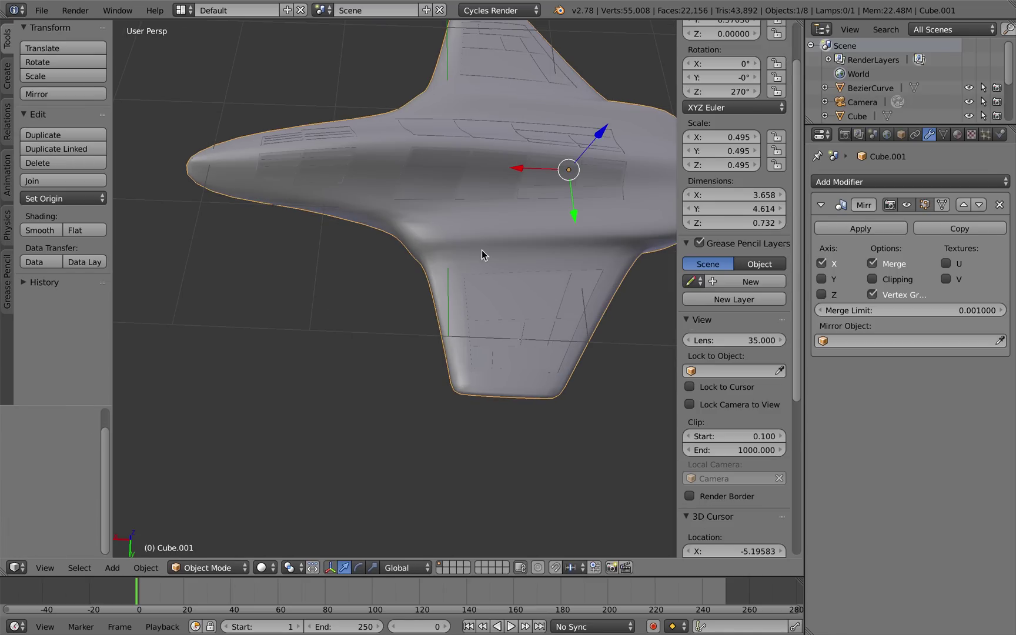
pyautogui.moveTo(501, 269); pyautogui.dragTo(370, 269, button='middle')
pyautogui.press('KP_0')
pyautogui.press('KP_0')
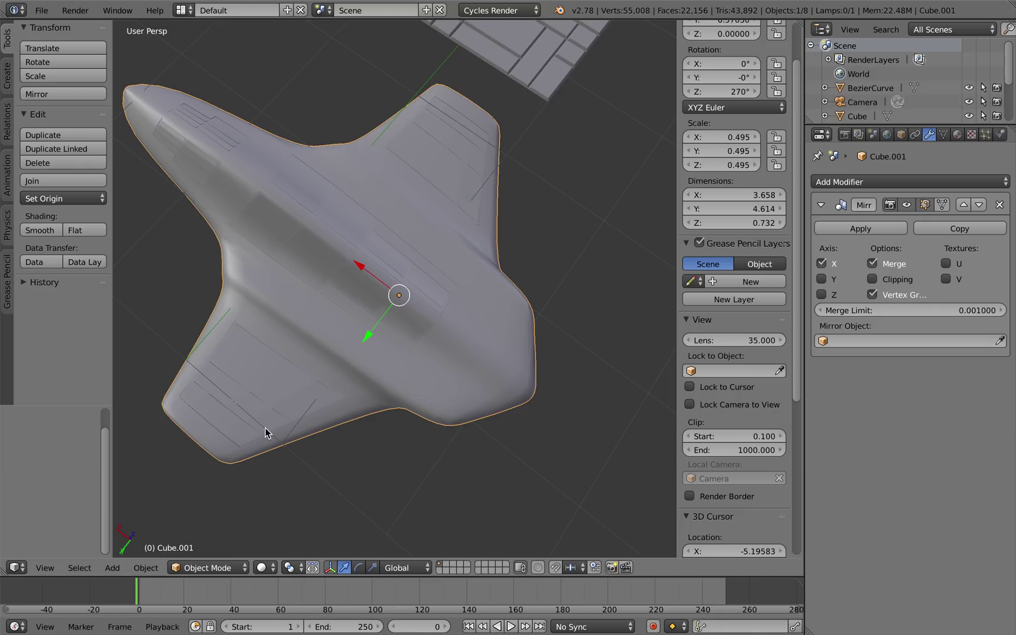
pyautogui.scroll(-2, 265, 433)
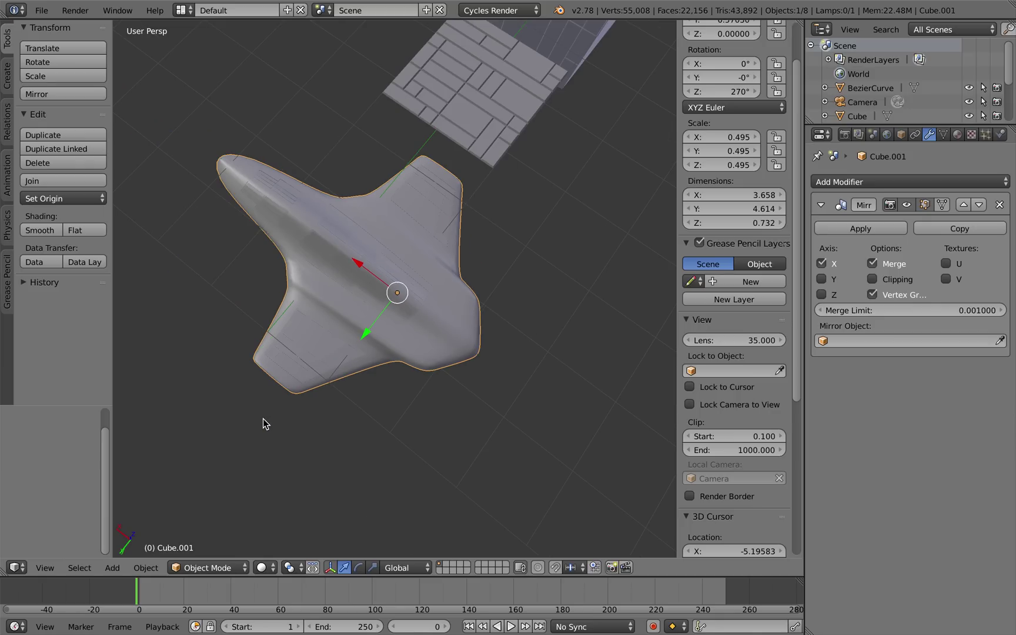
pyautogui.moveTo(266, 433); pyautogui.dragTo(349, 405, button='middle')
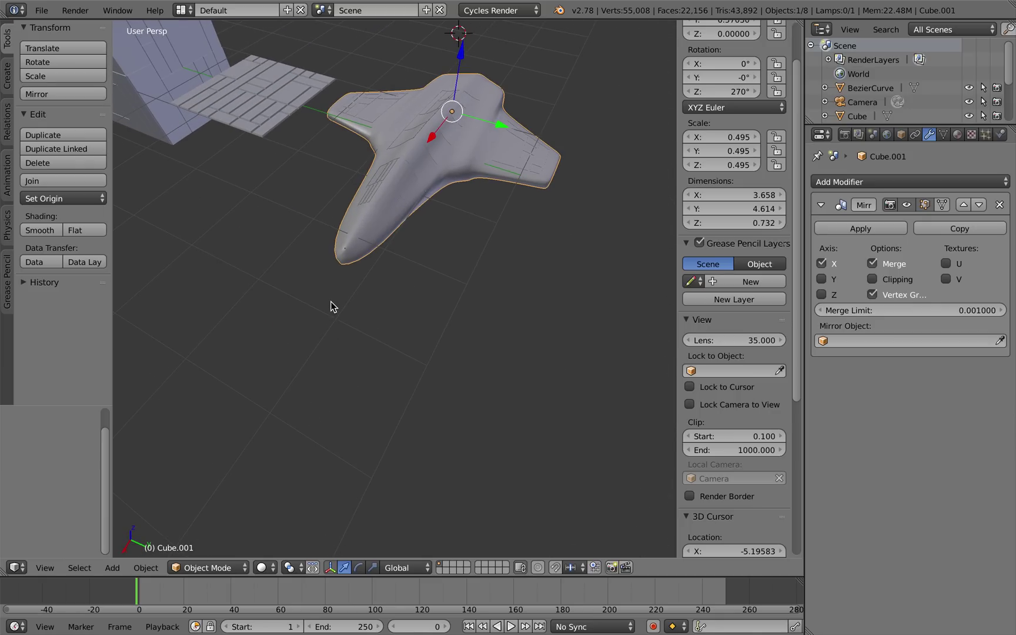
pyautogui.moveTo(331, 304); pyautogui.dragTo(316, 354, button='middle')
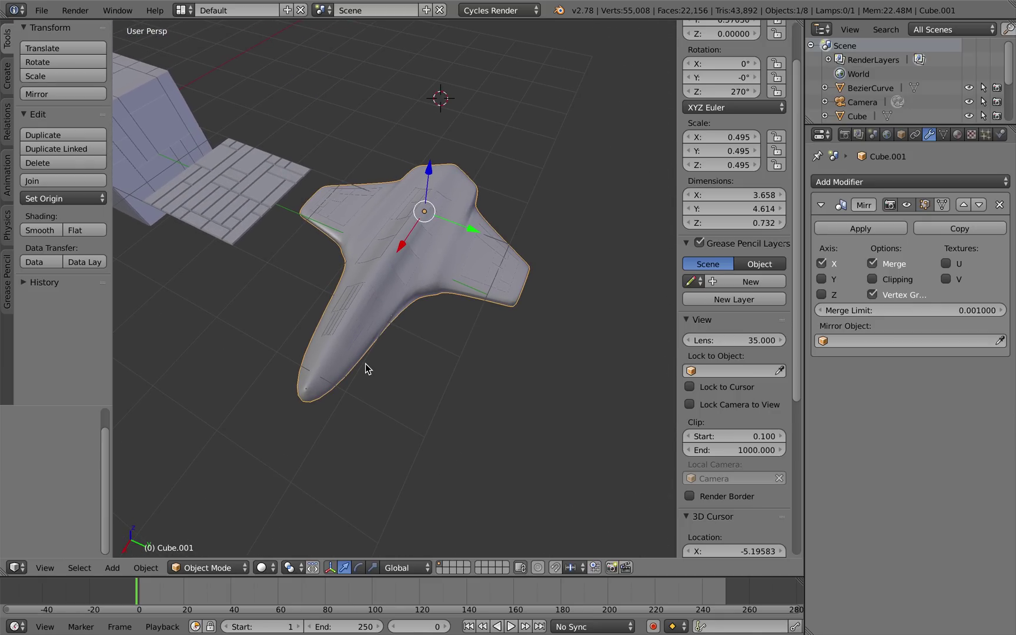